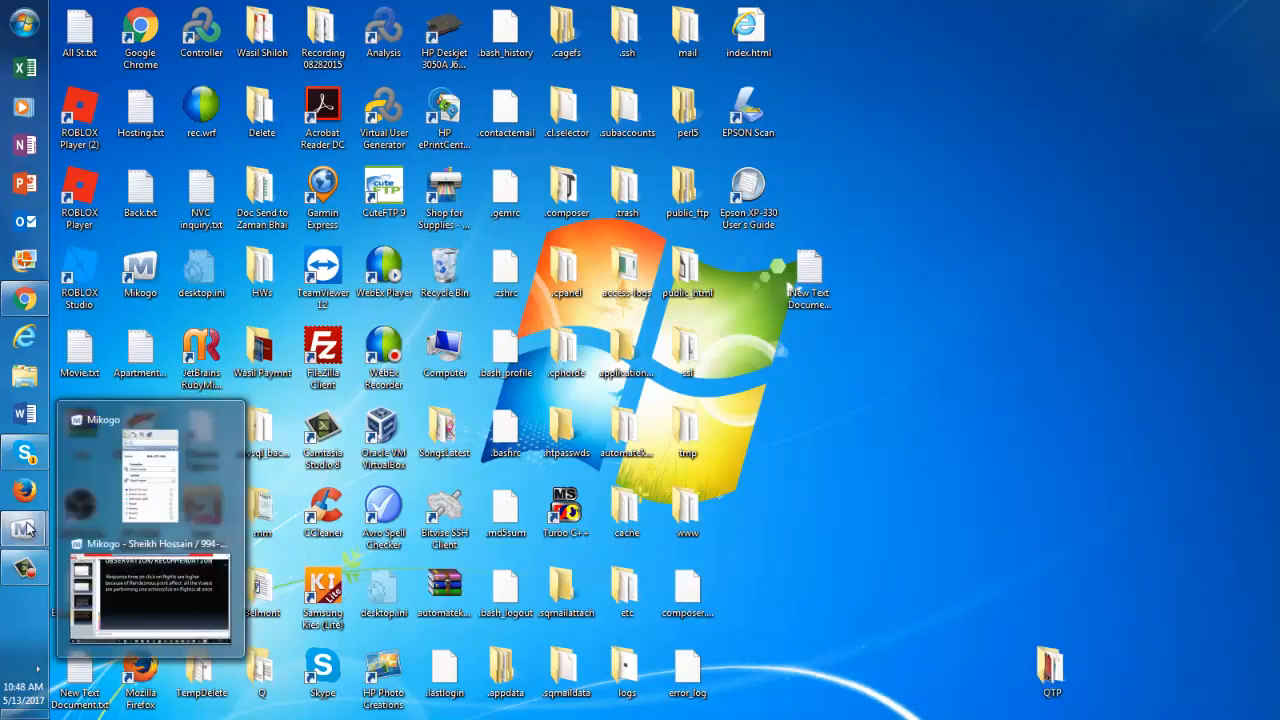
# - Check the presentation shared in the Mikogo session, minimize its viewer, and bring up the screen recorder
pyautogui.click(175, 561)
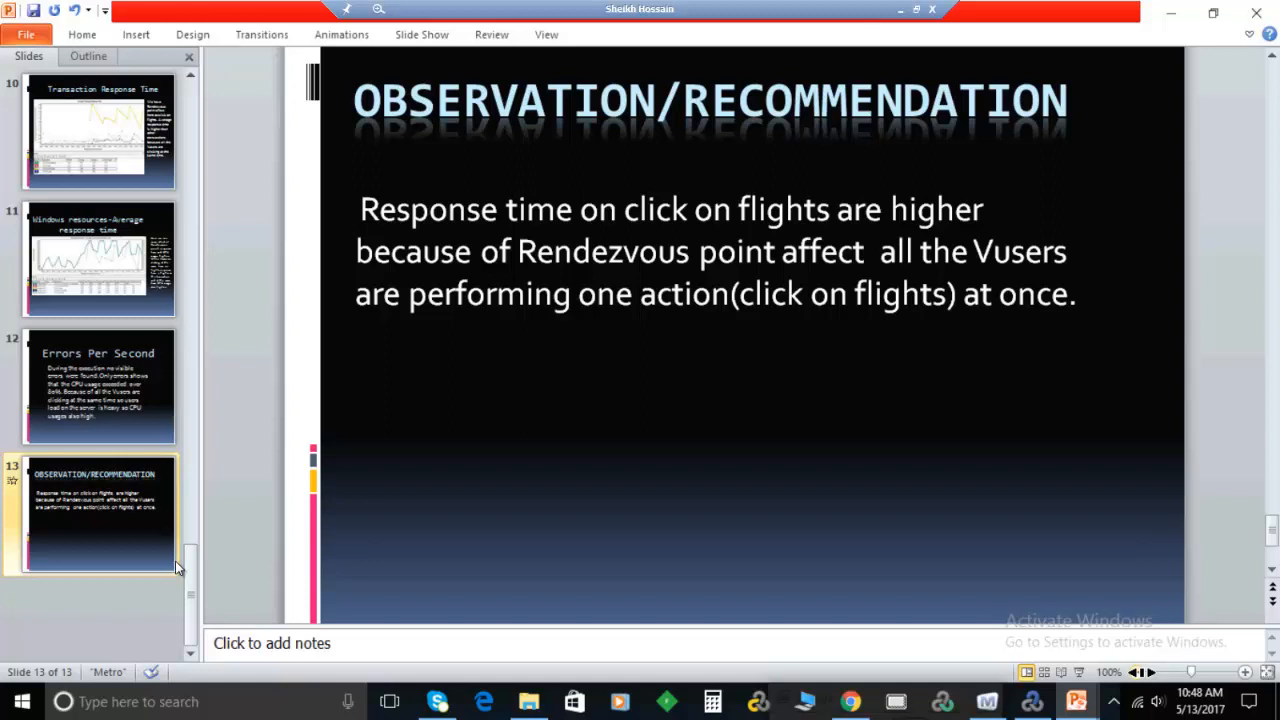
pyautogui.click(902, 10)
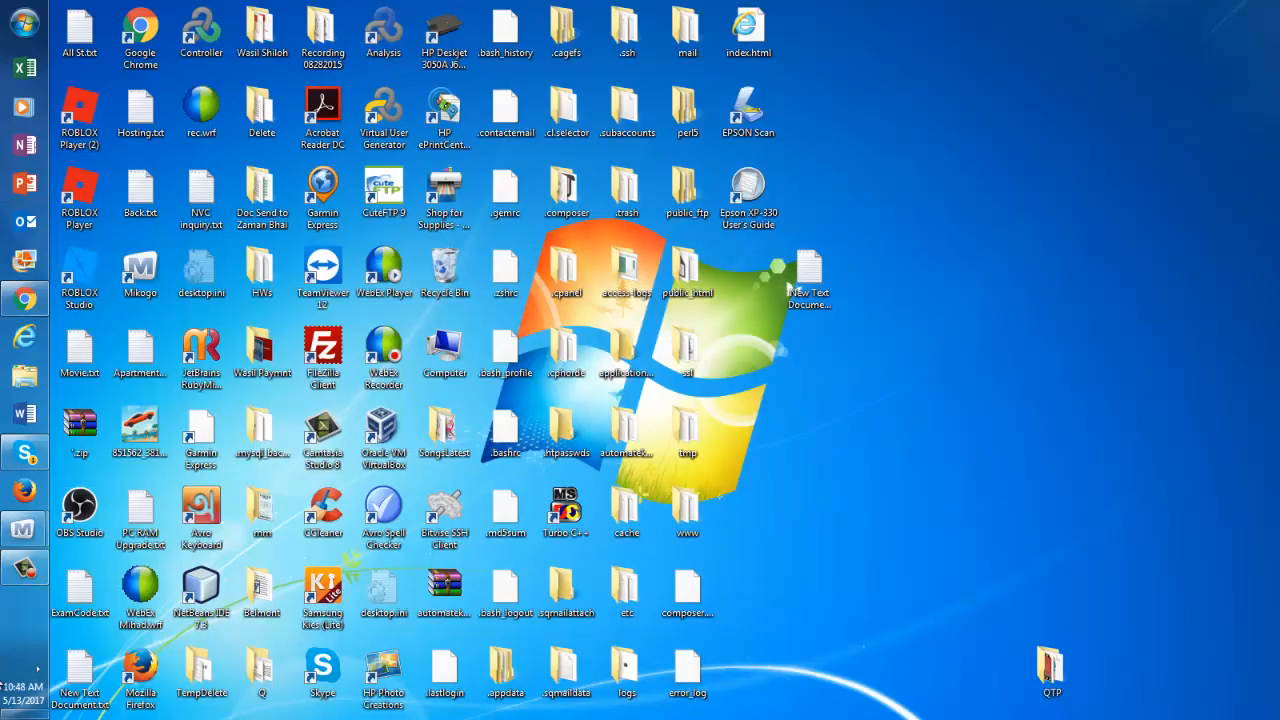
pyautogui.click(27, 571)
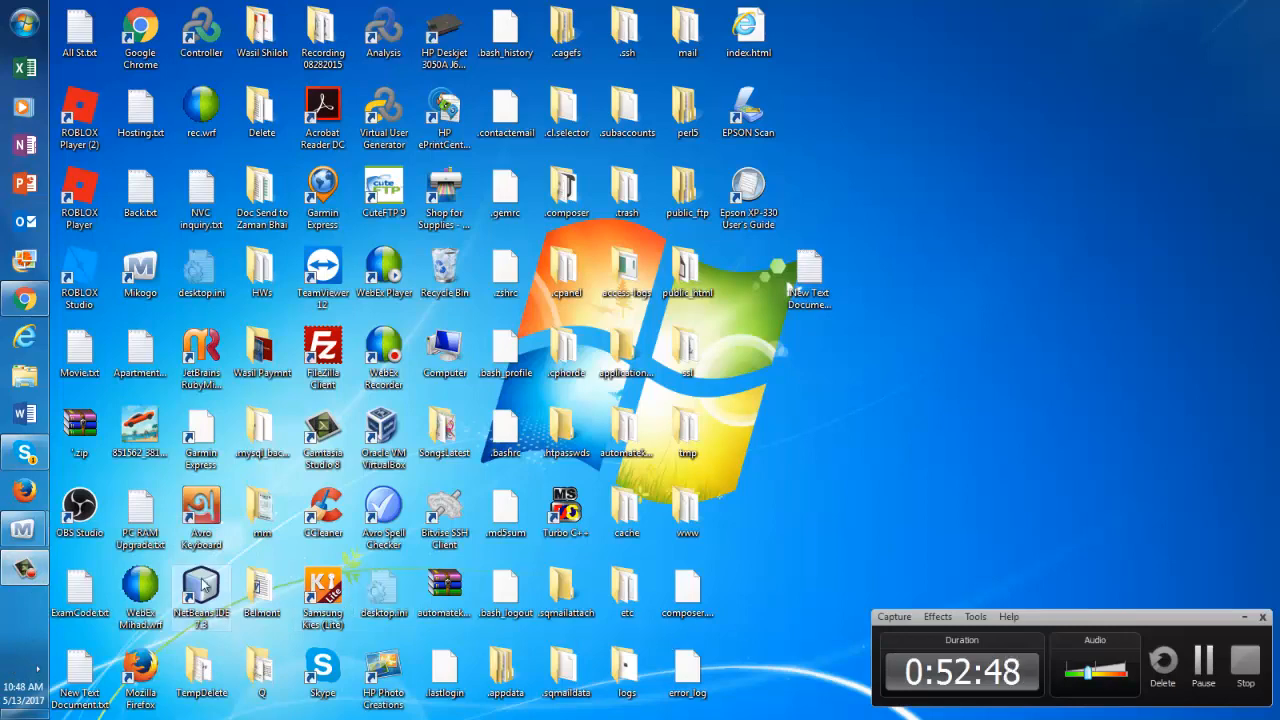
# - Give the presenter role in the Mikogo session to another participant, pausing and resuming the screen recording around the switch
pyautogui.moveTo(22, 528)
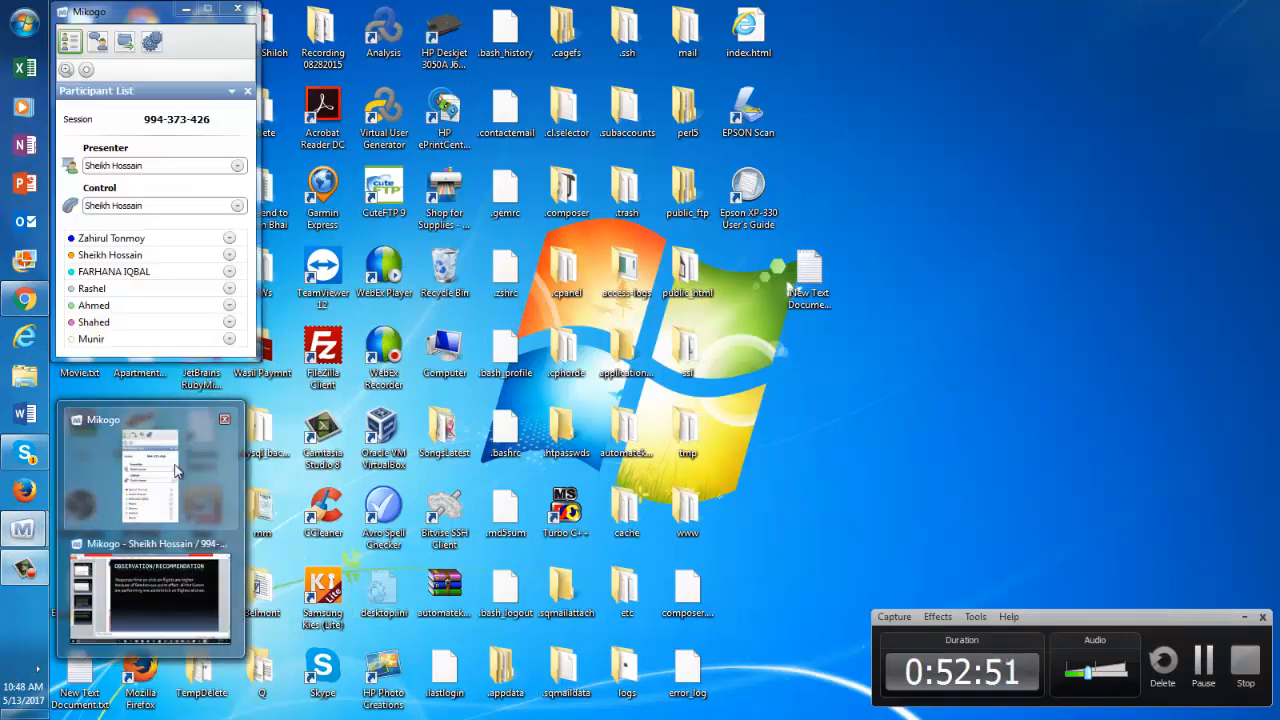
pyautogui.click(70, 488)
pyautogui.click(287, 166)
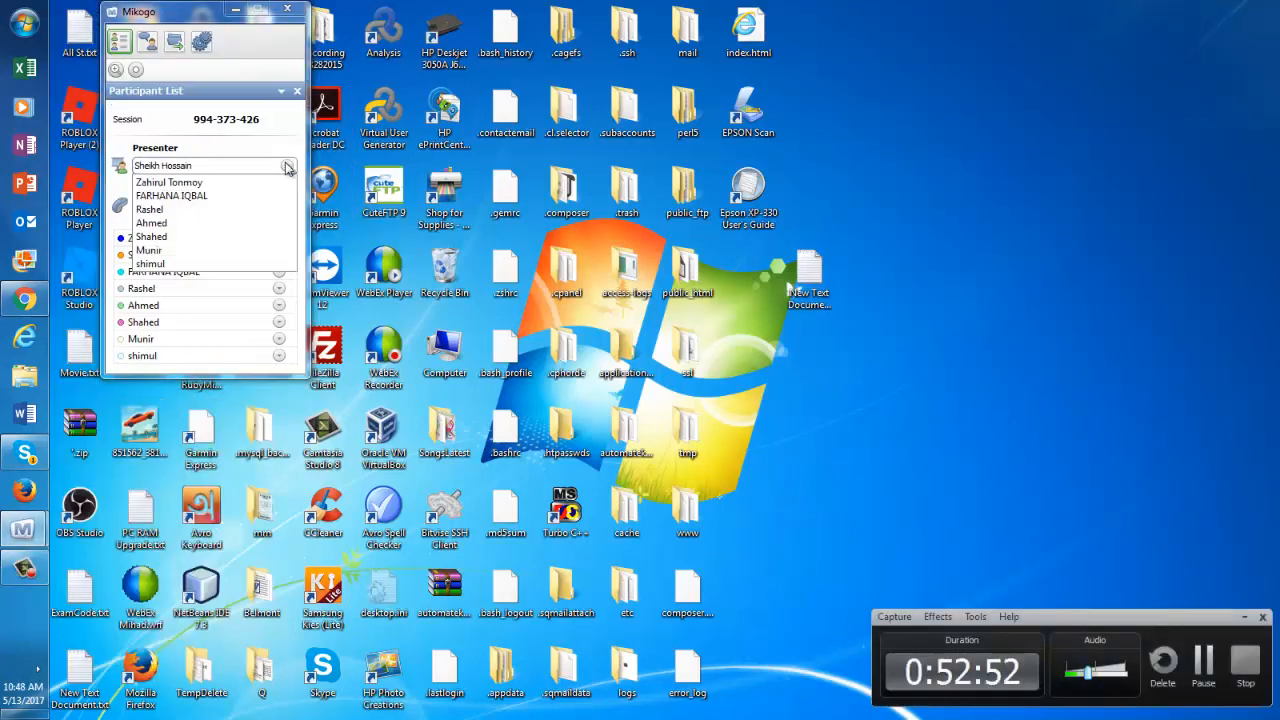
pyautogui.click(216, 237)
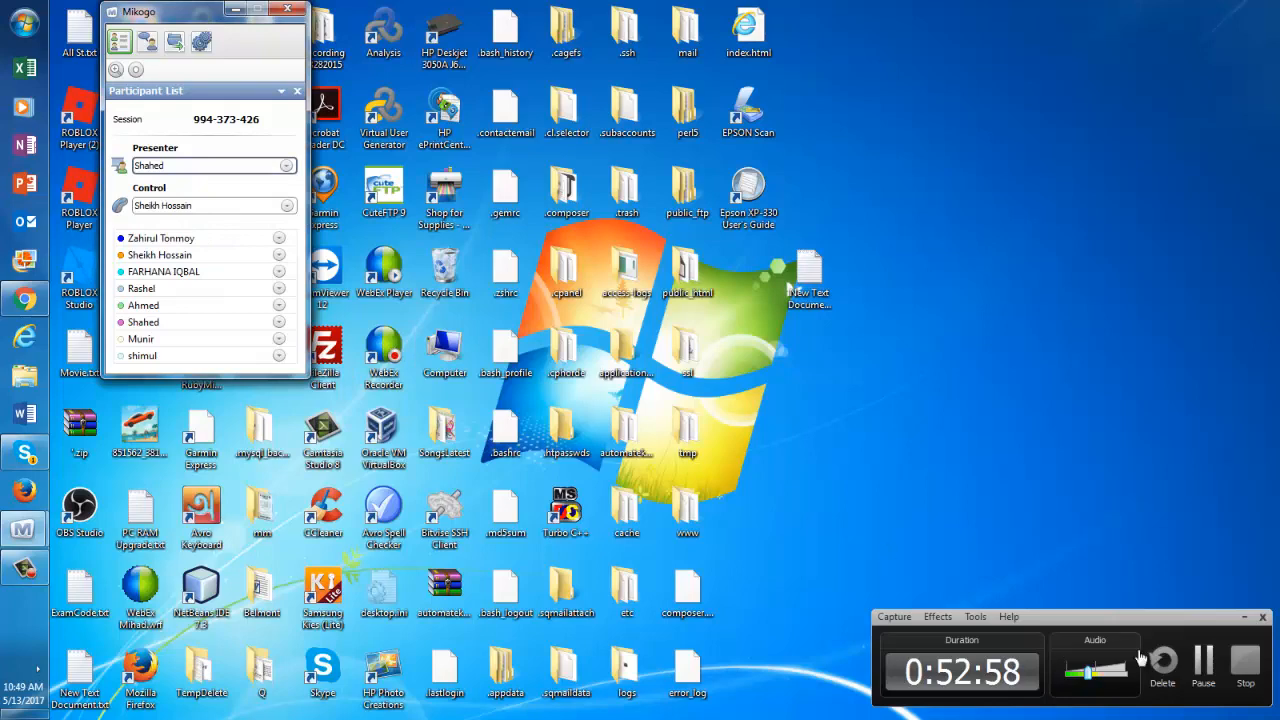
pyautogui.click(1203, 660)
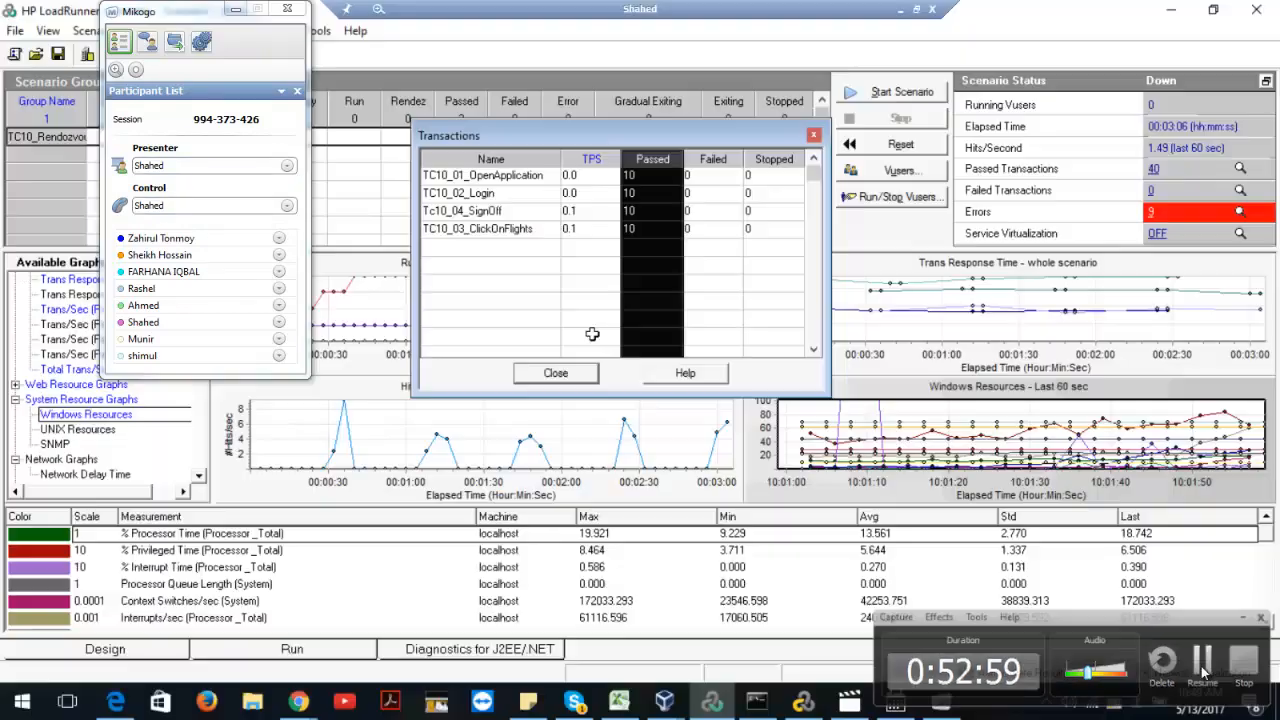
pyautogui.click(1203, 665)
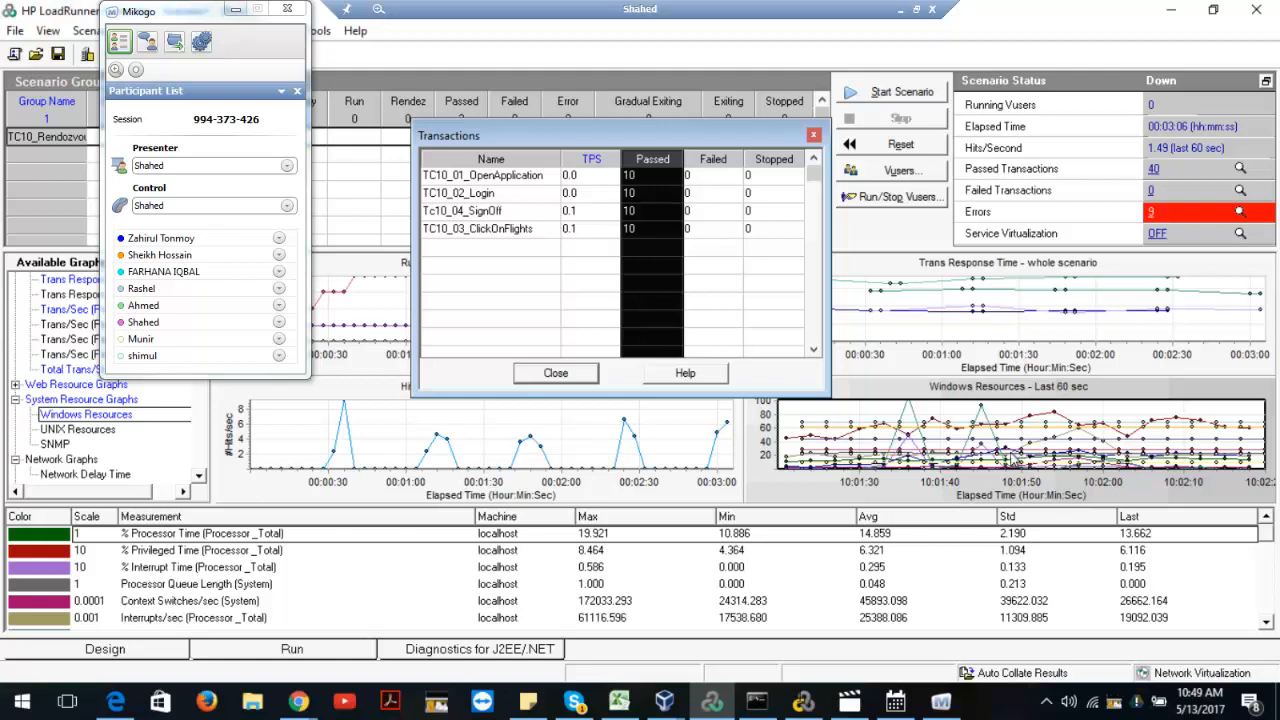
# - Assign keyboard and mouse control of the shared screen to the first listed participant and minimize the Mikogo session window
pyautogui.click(286, 206)
pyautogui.click(221, 223)
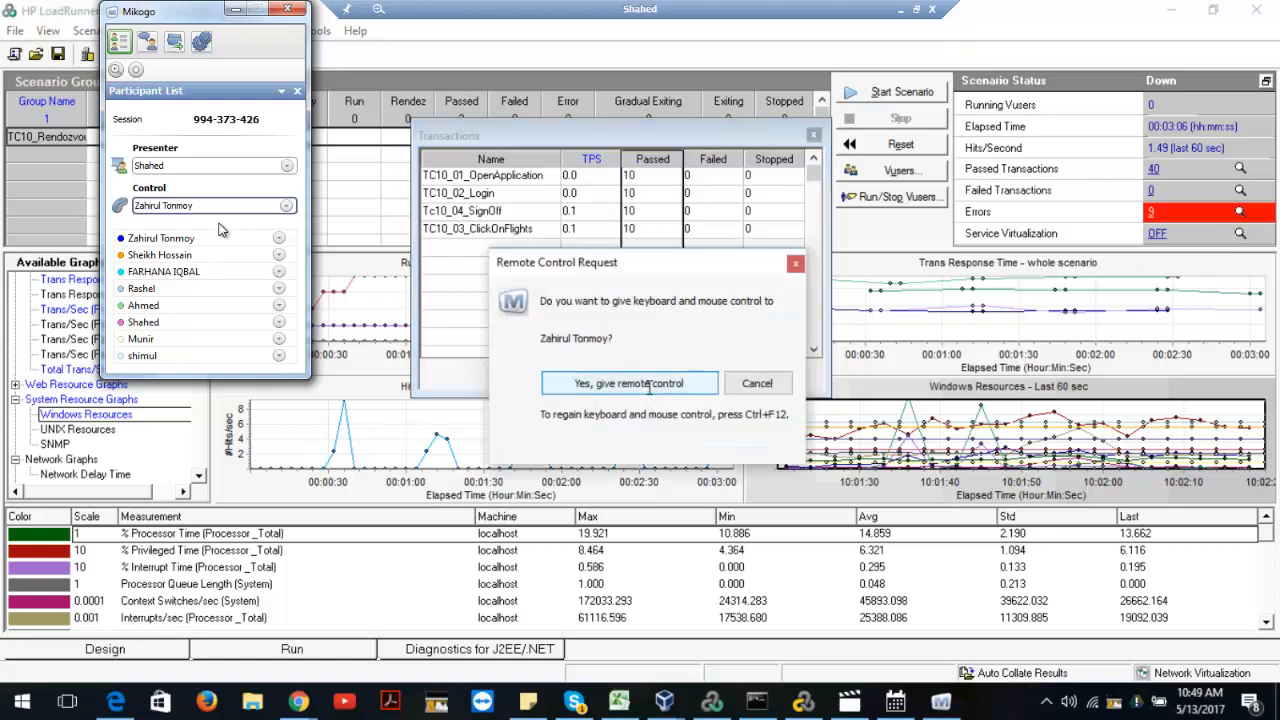
pyautogui.click(650, 383)
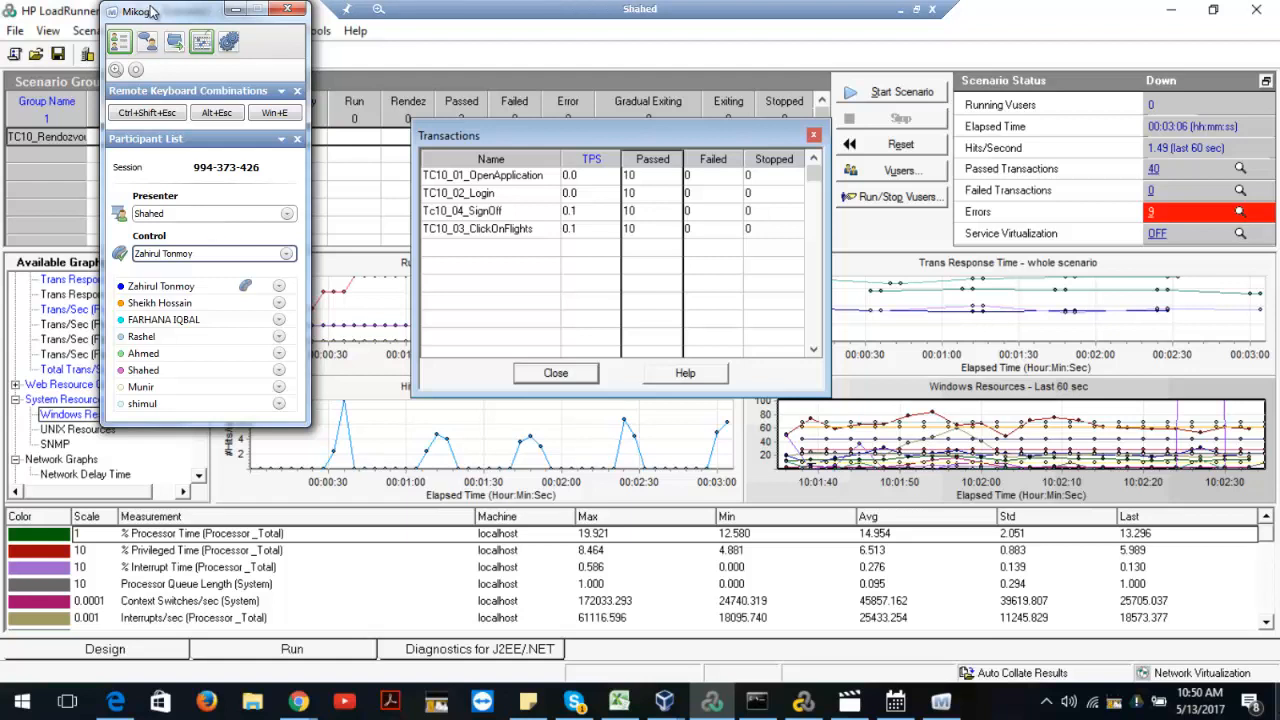
pyautogui.click(236, 10)
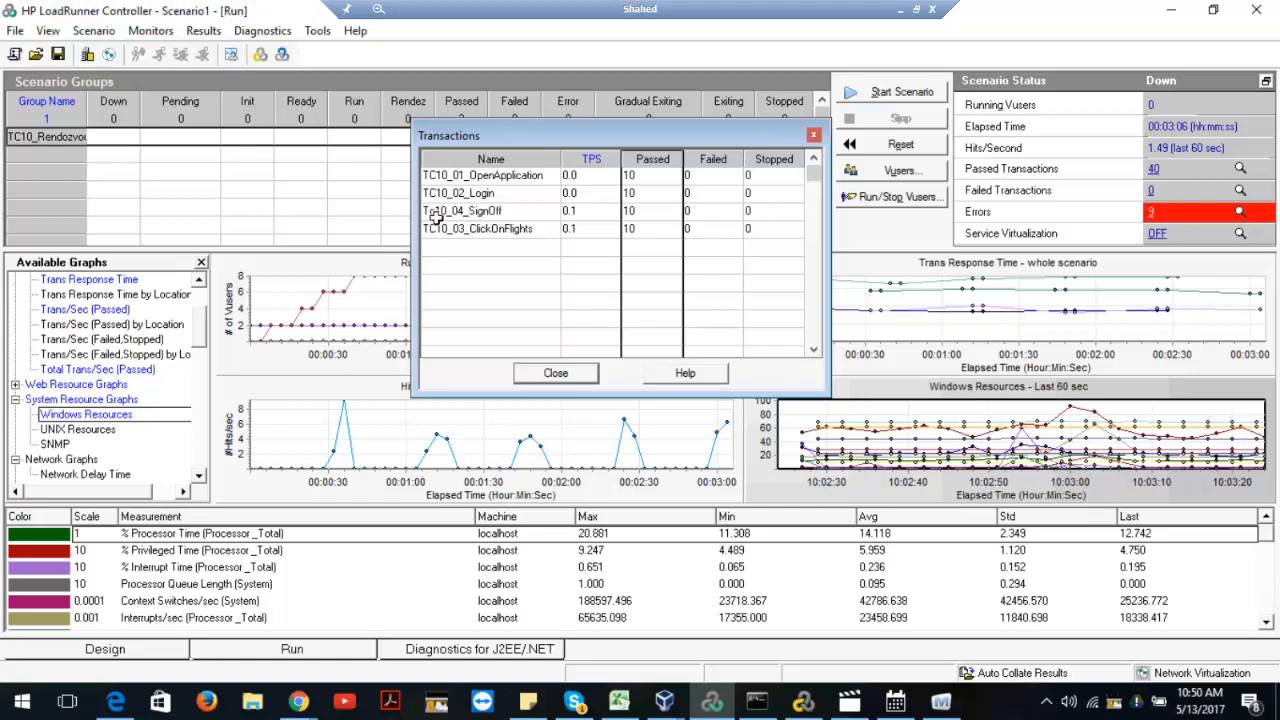
# - Sort the transactions by name, and open the scenario's errors to read the detailed text of both messages
pyautogui.click(490, 160)
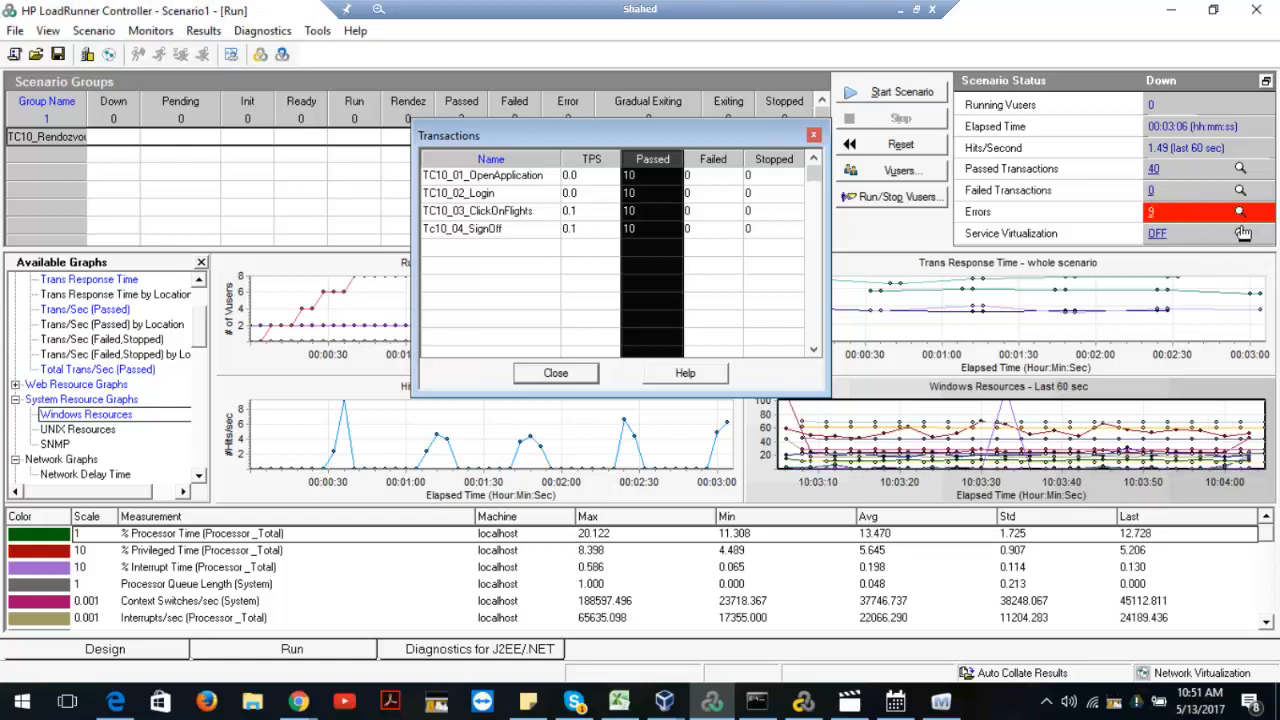
pyautogui.click(1241, 215)
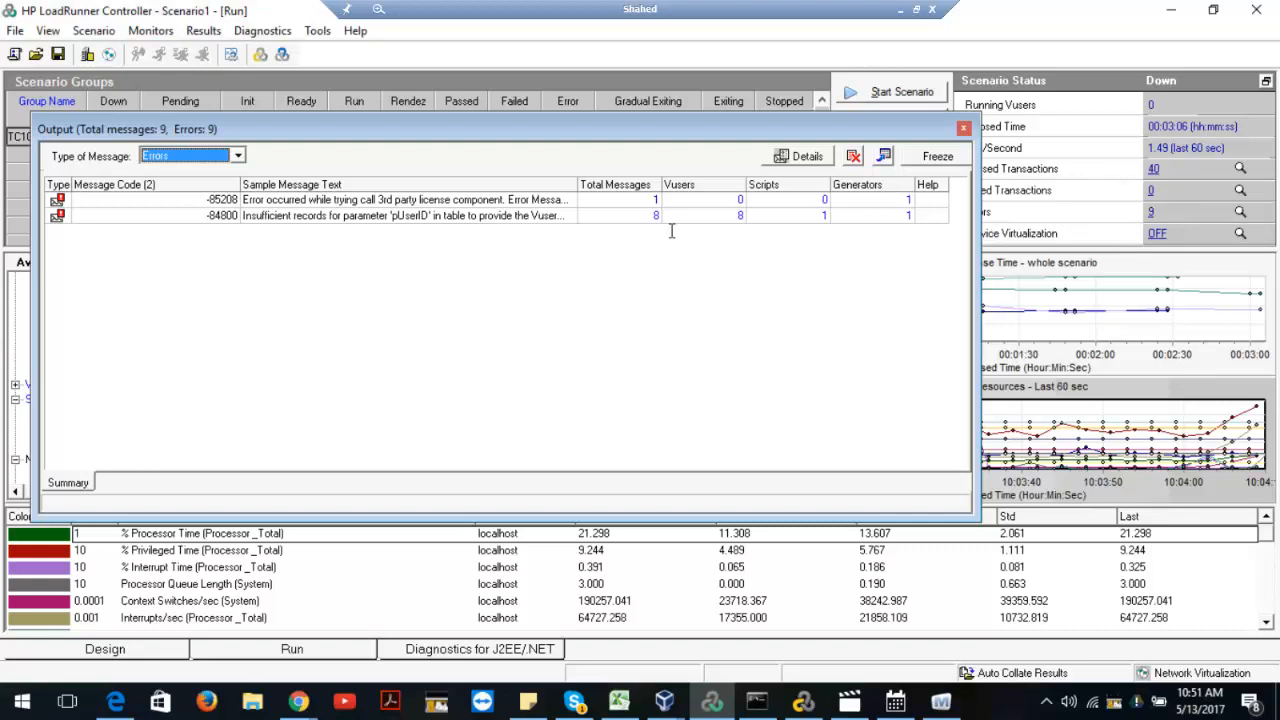
pyautogui.doubleClick(533, 200)
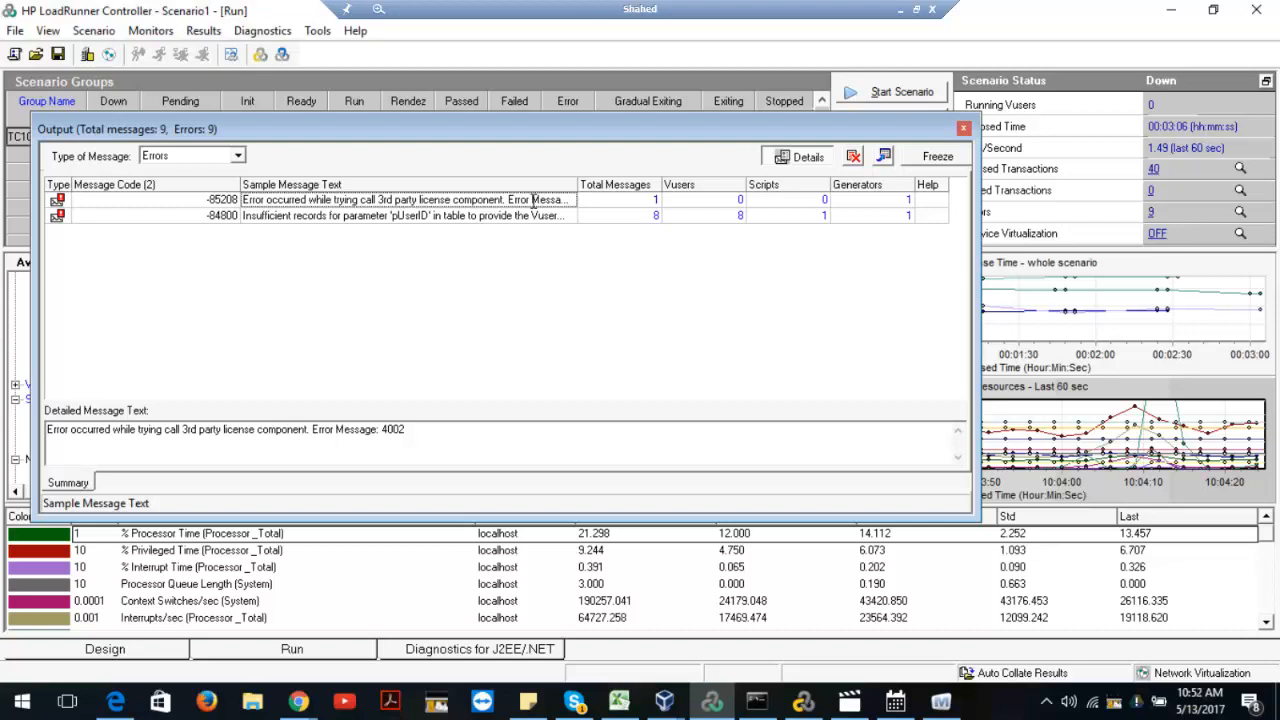
pyautogui.click(467, 216)
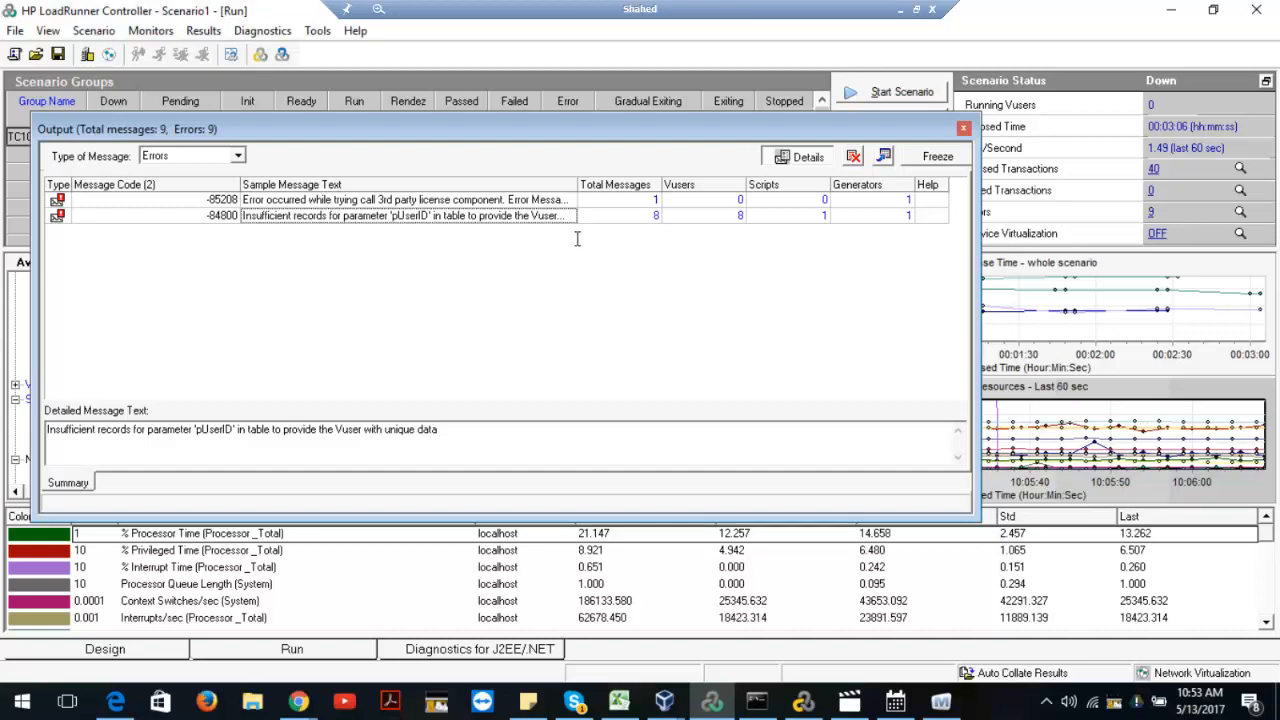
# - Drill down into the individual messages for error code -84800
pyautogui.click(654, 217)
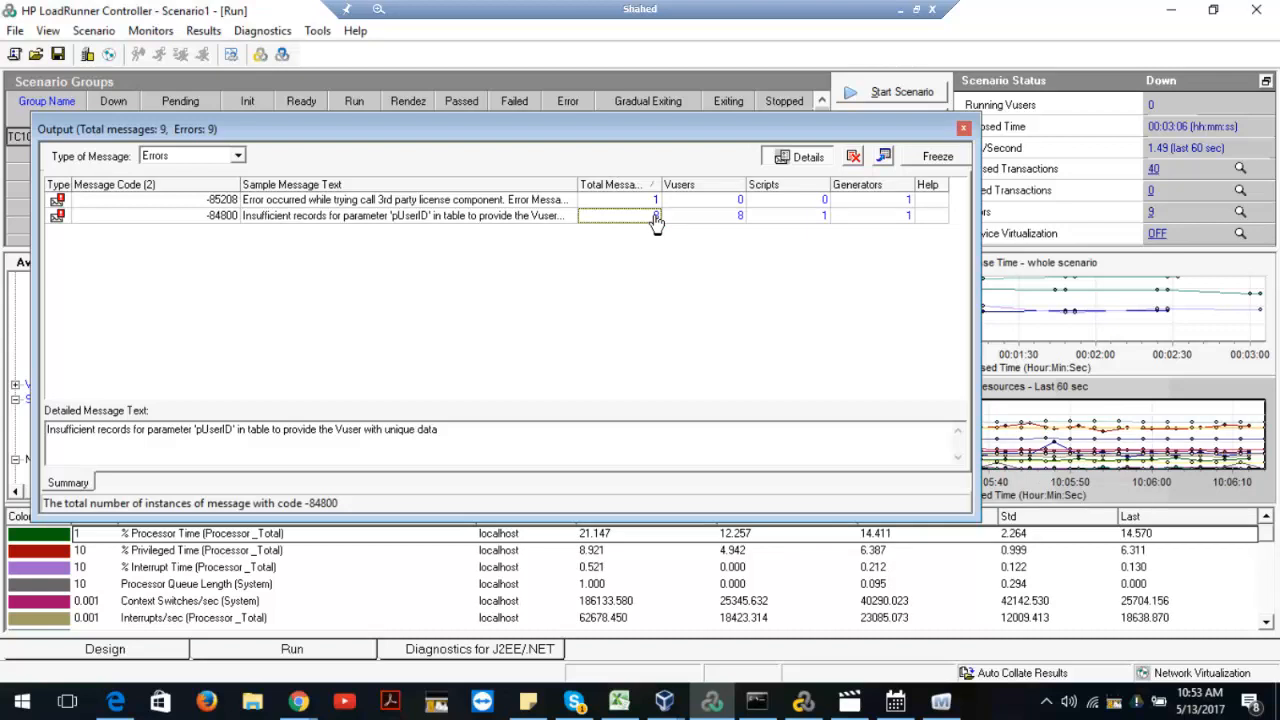
pyautogui.click(641, 199)
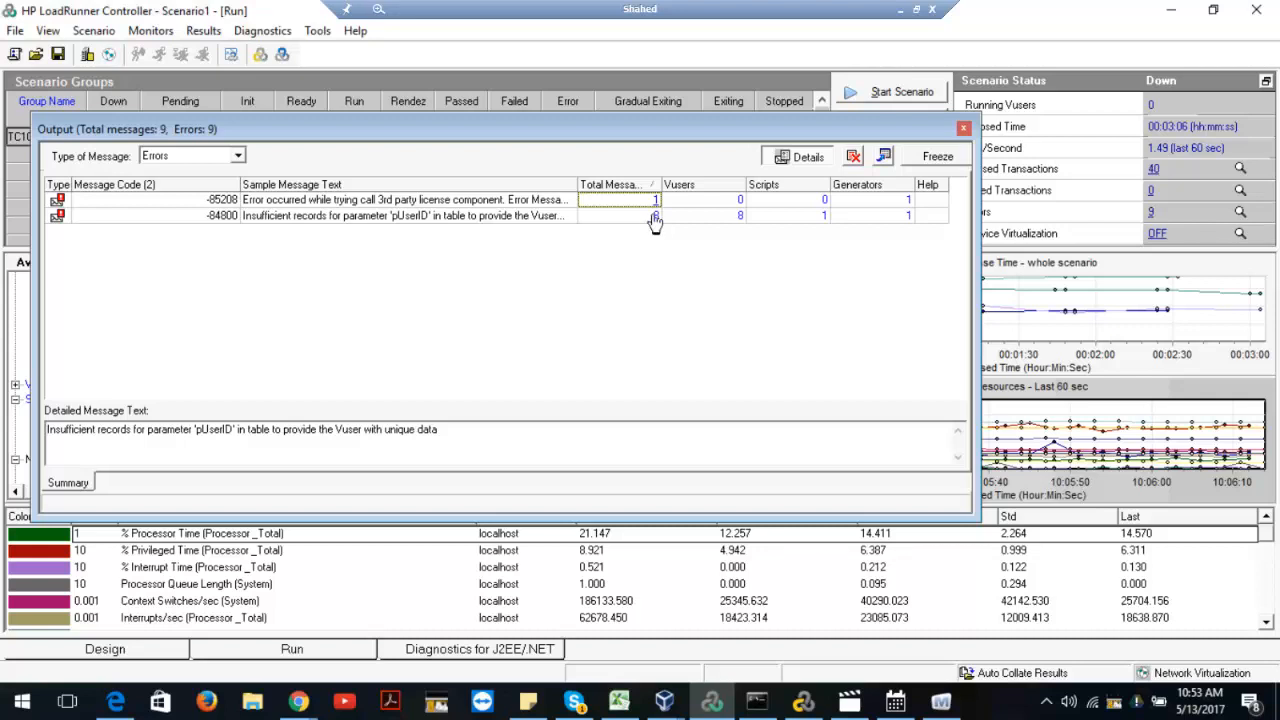
pyautogui.doubleClick(655, 218)
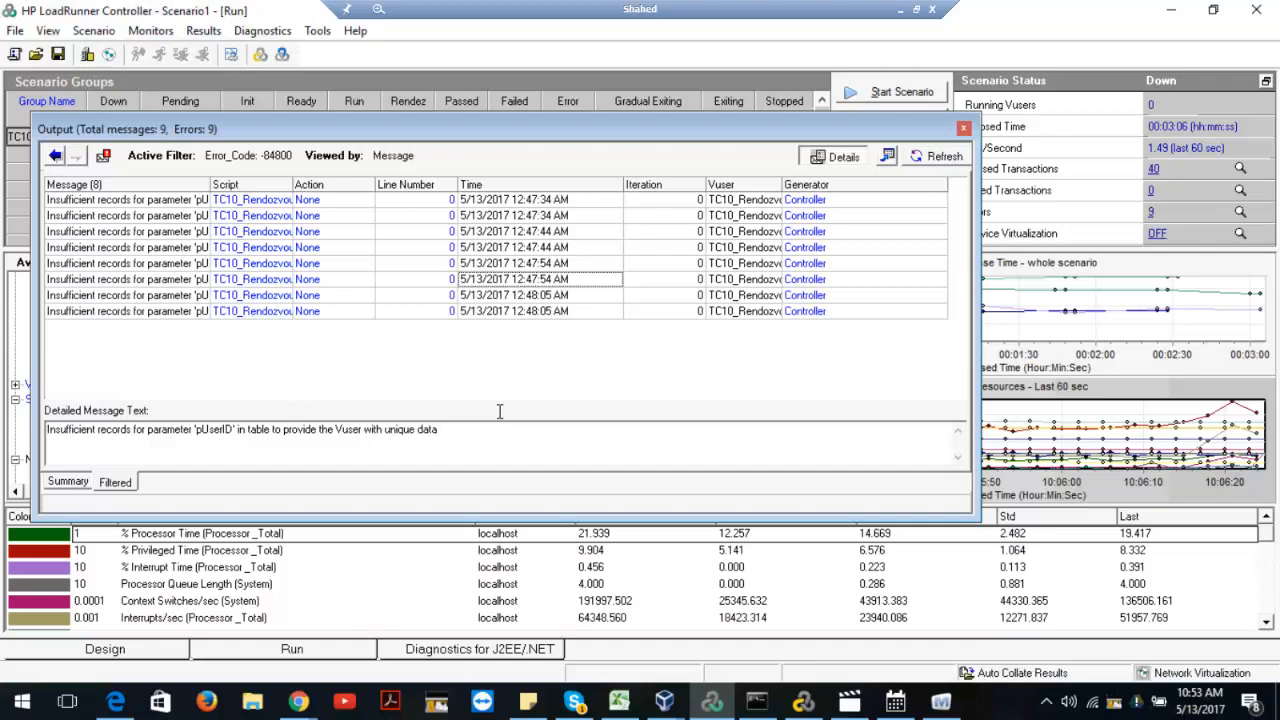
# - Go through the line number entries of the filtered -84800 messages from the first row to the last
pyautogui.click(429, 282)
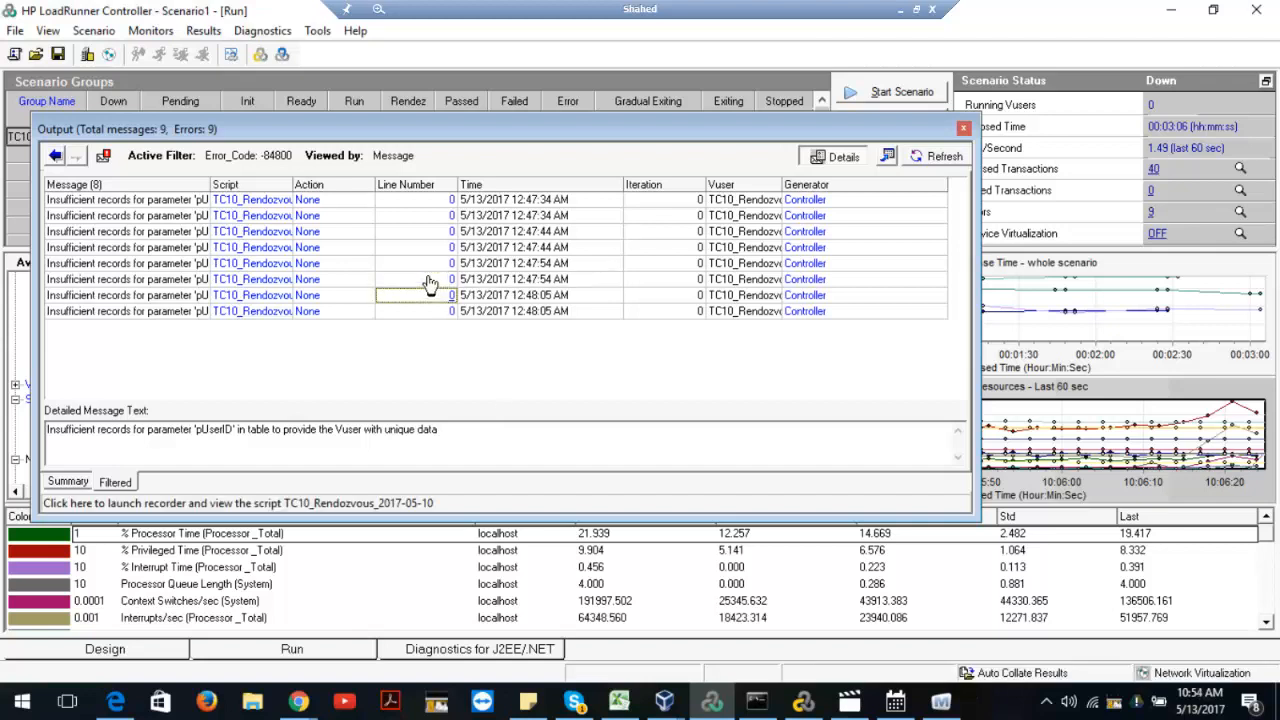
pyautogui.press('Up')
pyautogui.press('Up')
pyautogui.press('Up')
pyautogui.press('Up')
pyautogui.press('Up')
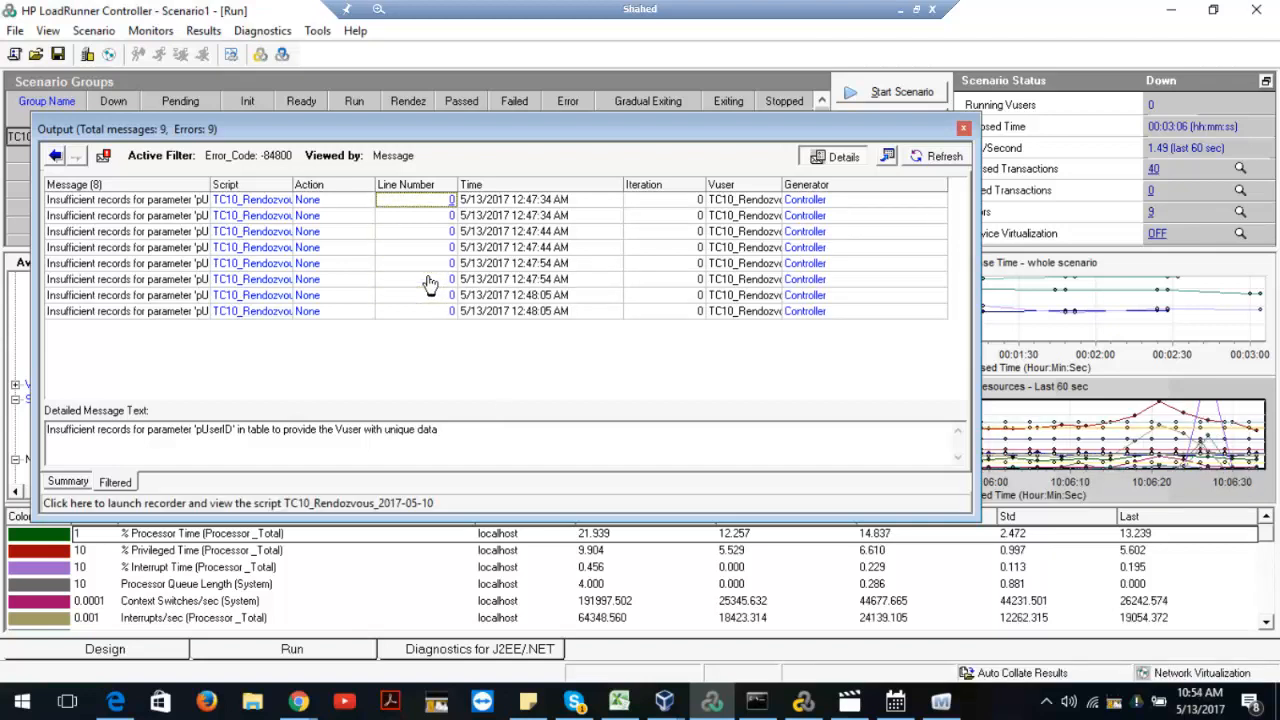
pyautogui.press('Down')
pyautogui.press('Down')
pyautogui.press('Down')
pyautogui.press('Down')
pyautogui.press('Down')
pyautogui.press('Down')
pyautogui.press('Down')
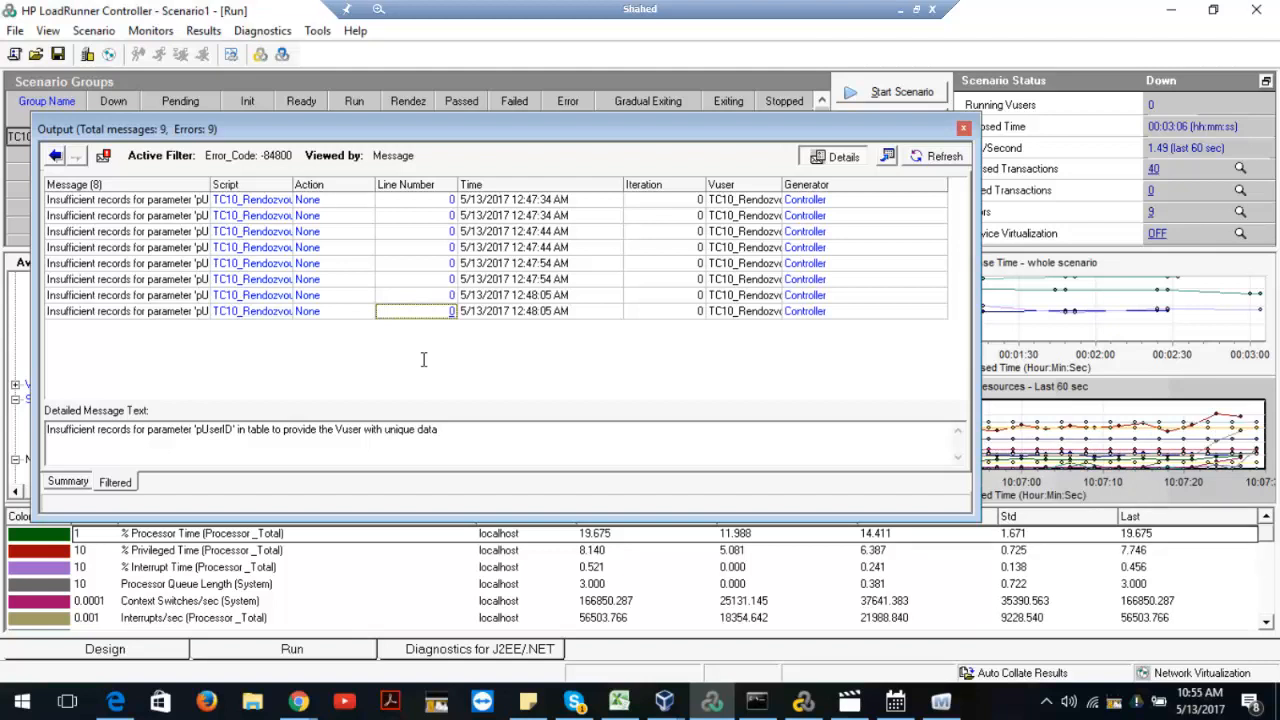
# - Widen the Vuser column of the filtered messages so the full Vuser names can be read
pyautogui.click(663, 215)
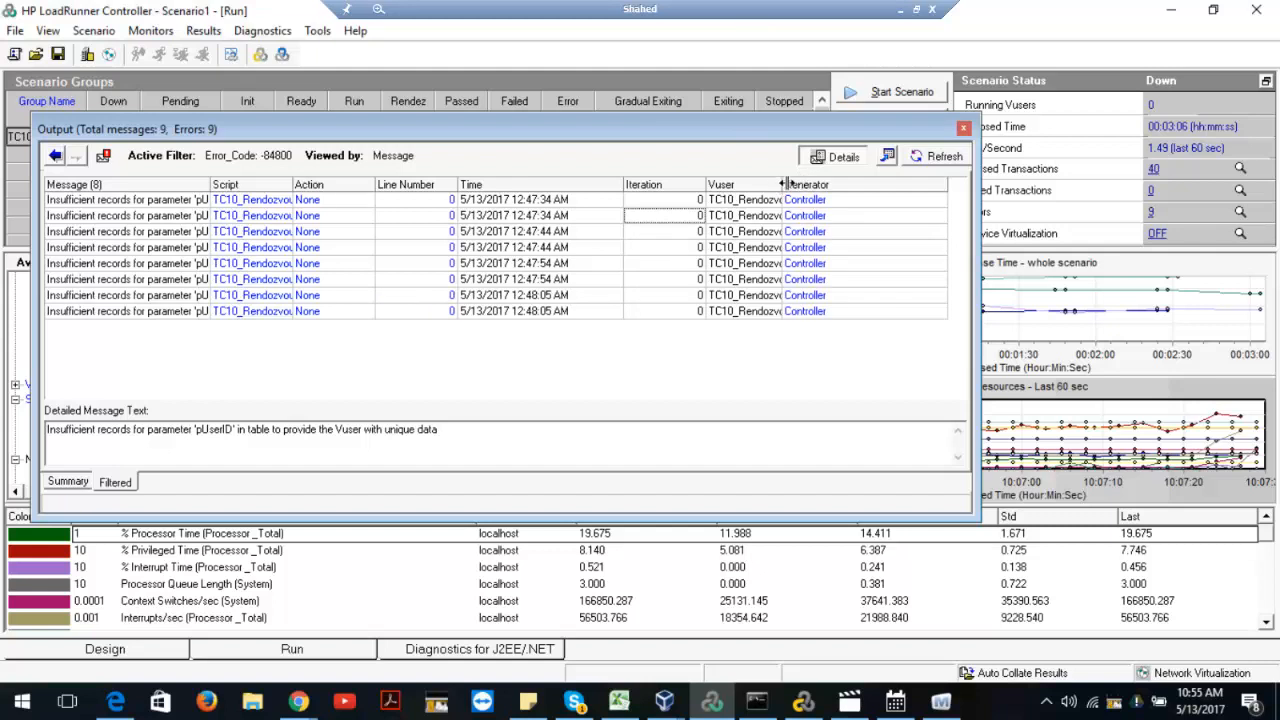
pyautogui.moveTo(784, 184); pyautogui.dragTo(869, 189)
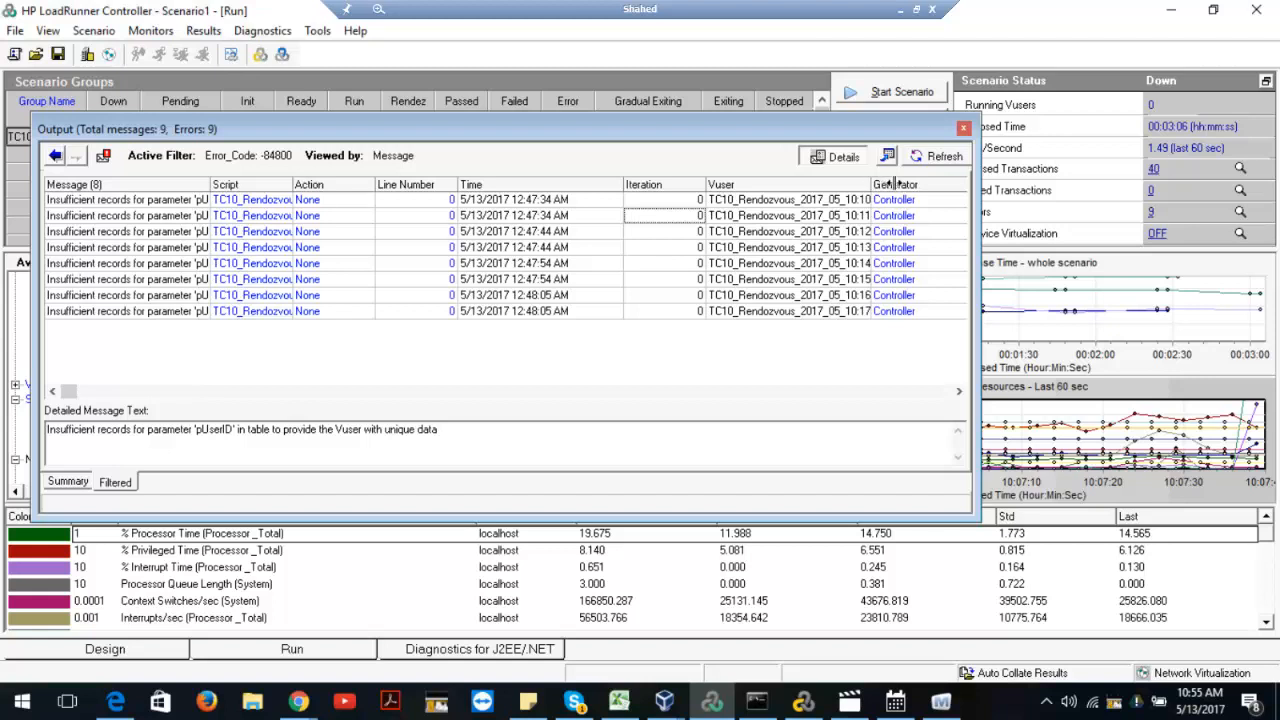
pyautogui.moveTo(871, 184); pyautogui.dragTo(907, 184)
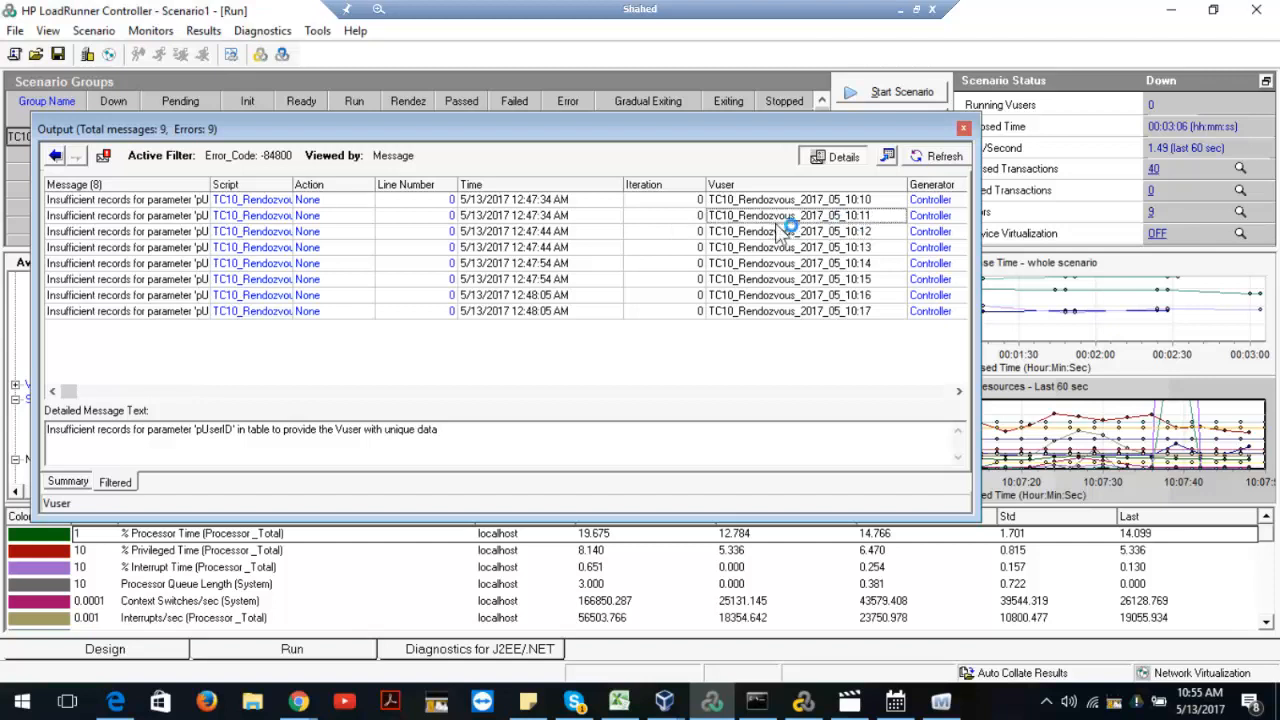
# - Examine which Vusers in the filtered message list were affected by the insufficient pUserID records
pyautogui.click(858, 247)
pyautogui.press('Up')
pyautogui.press('Up')
pyautogui.press('Up')
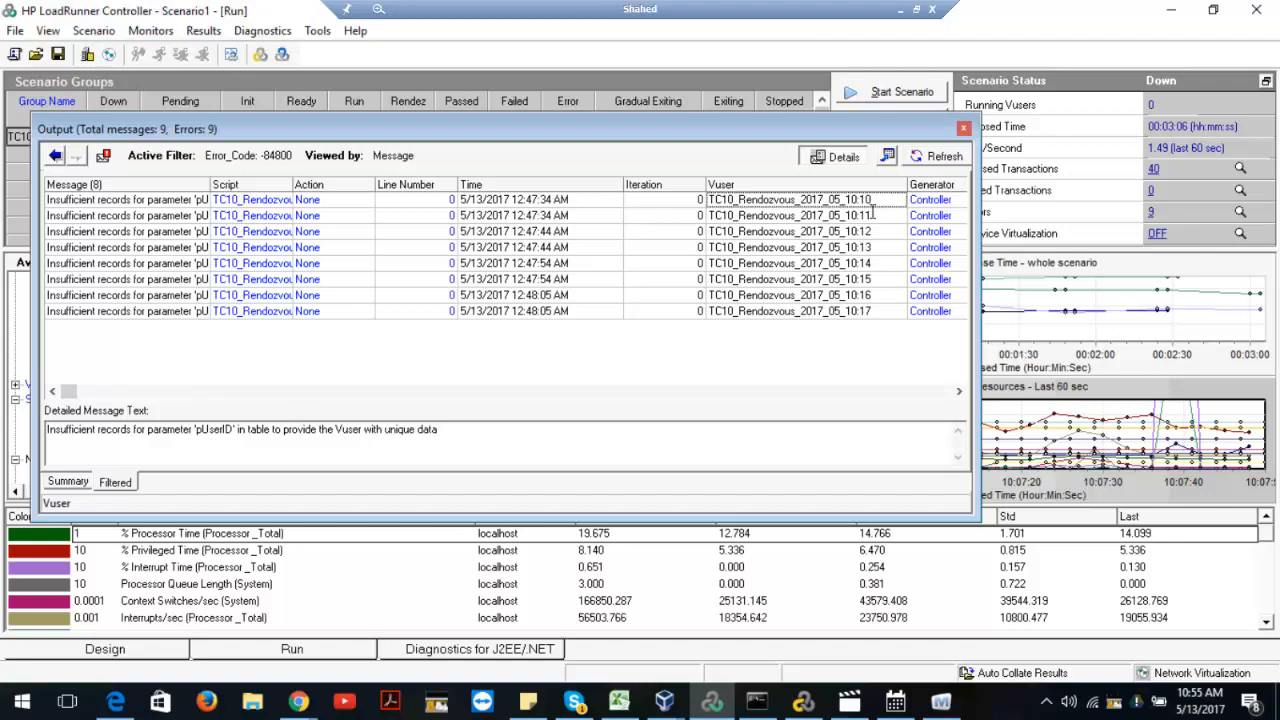
pyautogui.click(873, 213)
pyautogui.click(872, 279)
pyautogui.click(873, 311)
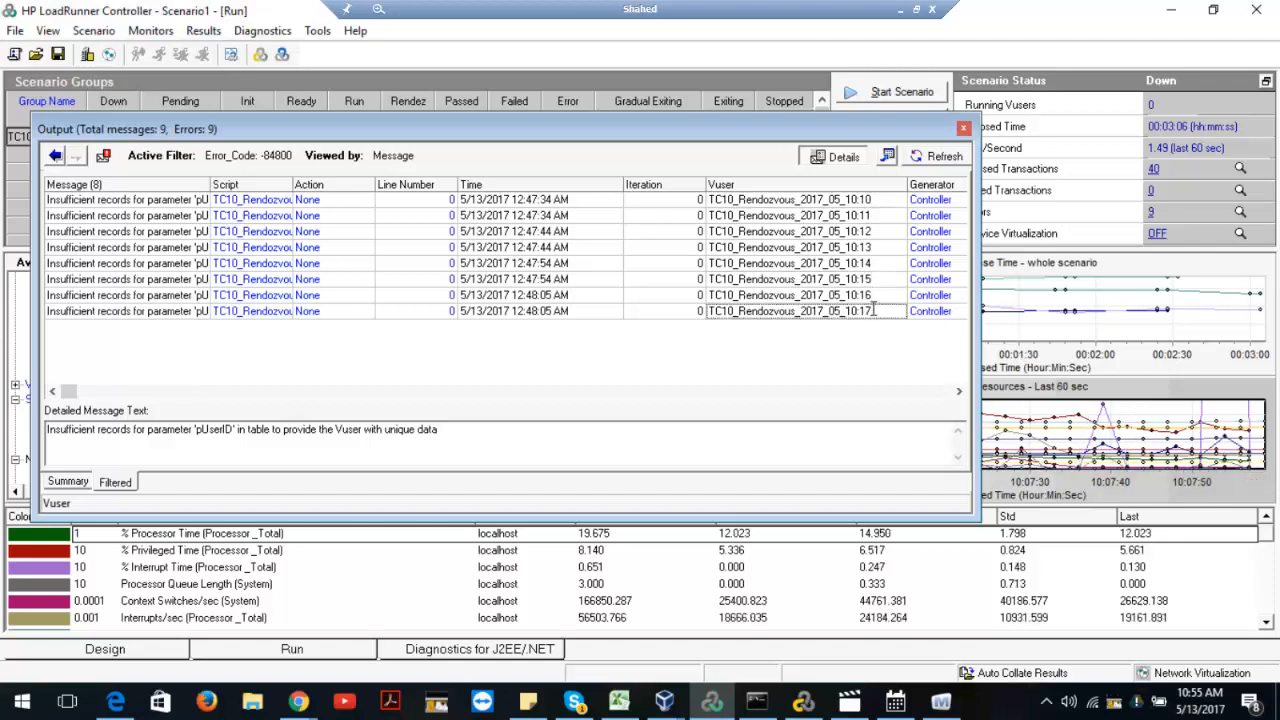
pyautogui.click(873, 290)
pyautogui.click(874, 279)
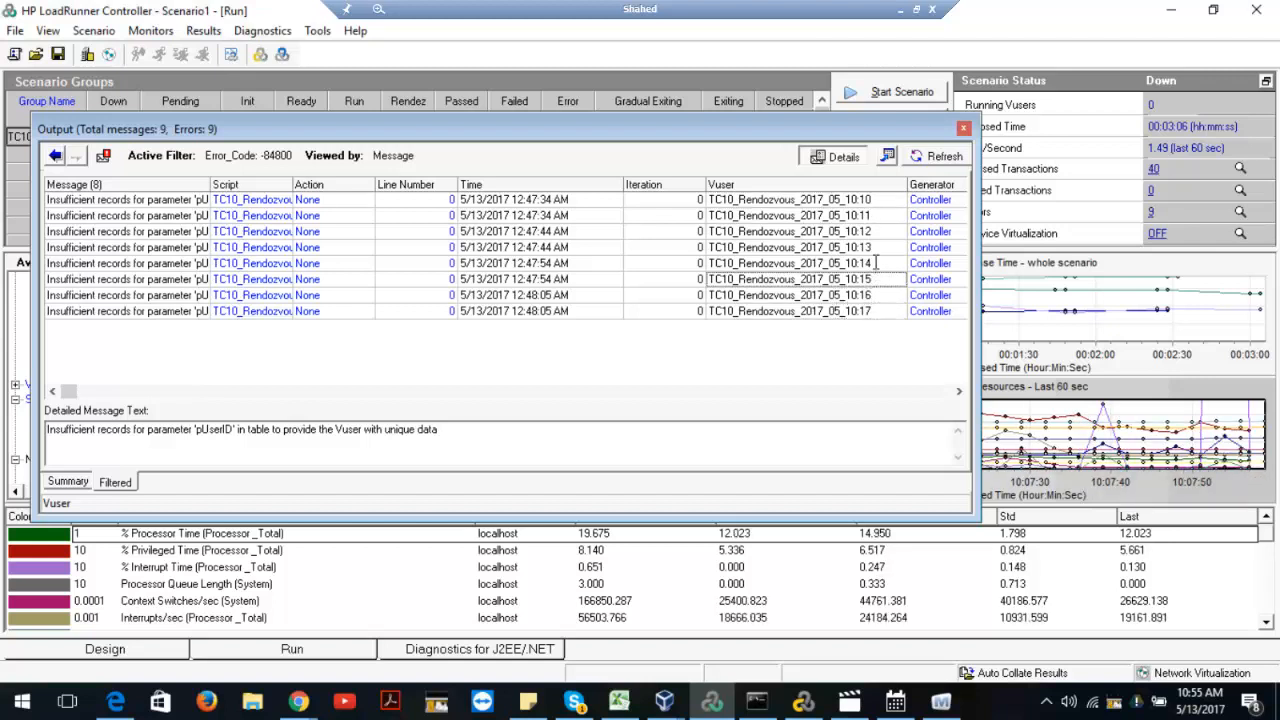
pyautogui.click(875, 263)
pyautogui.click(873, 231)
pyautogui.click(873, 215)
pyautogui.click(873, 200)
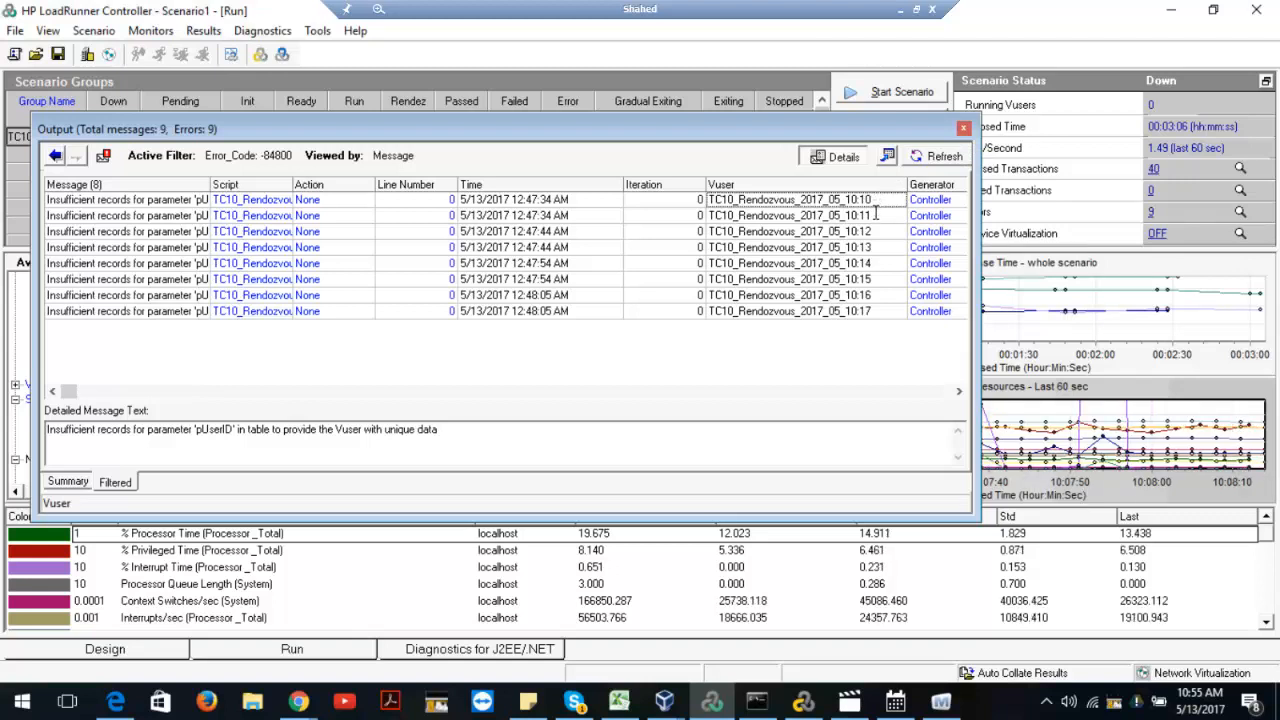
pyautogui.click(876, 213)
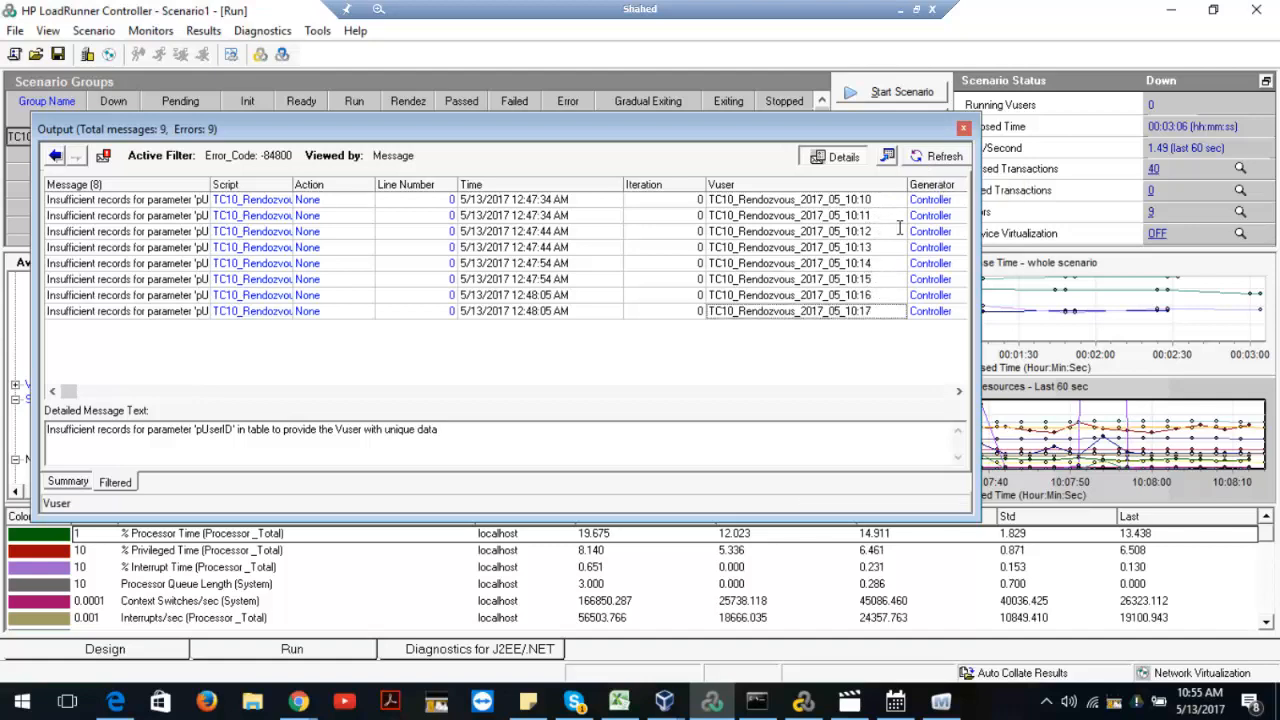
# - Close the error output and transactions windows and return to the scenario's design view
pyautogui.click(963, 129)
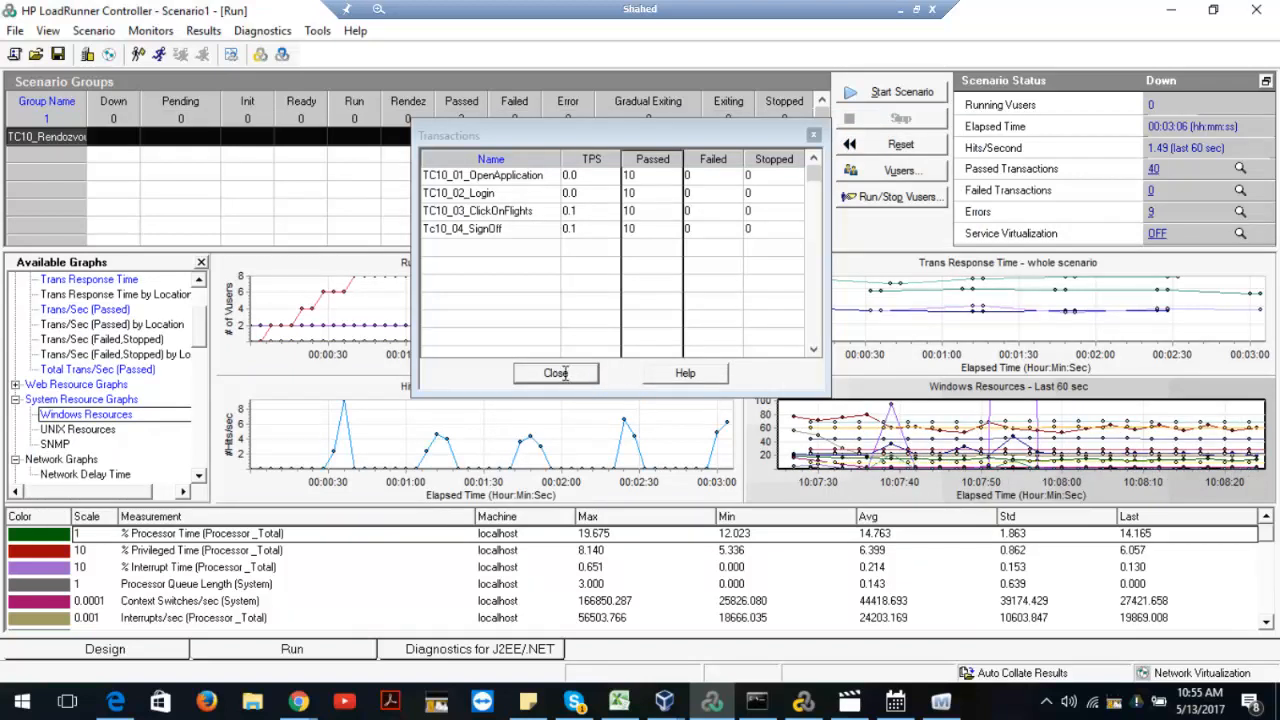
pyautogui.click(556, 373)
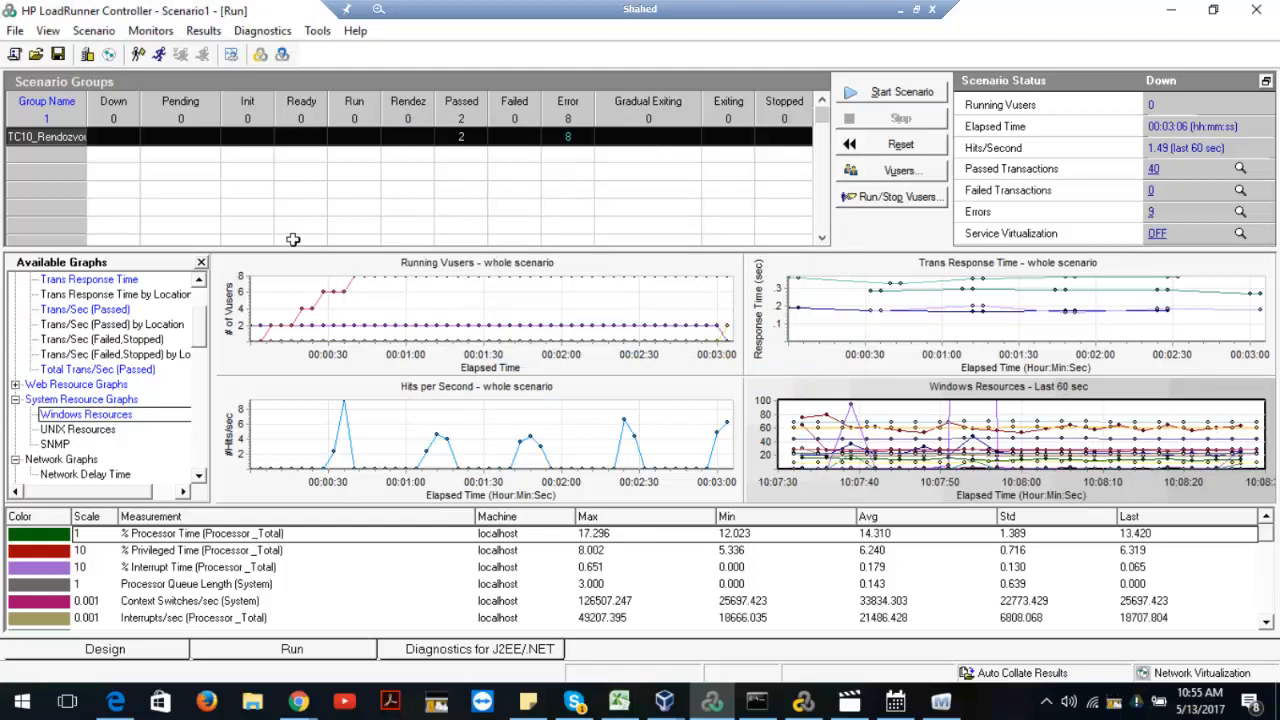
pyautogui.click(117, 650)
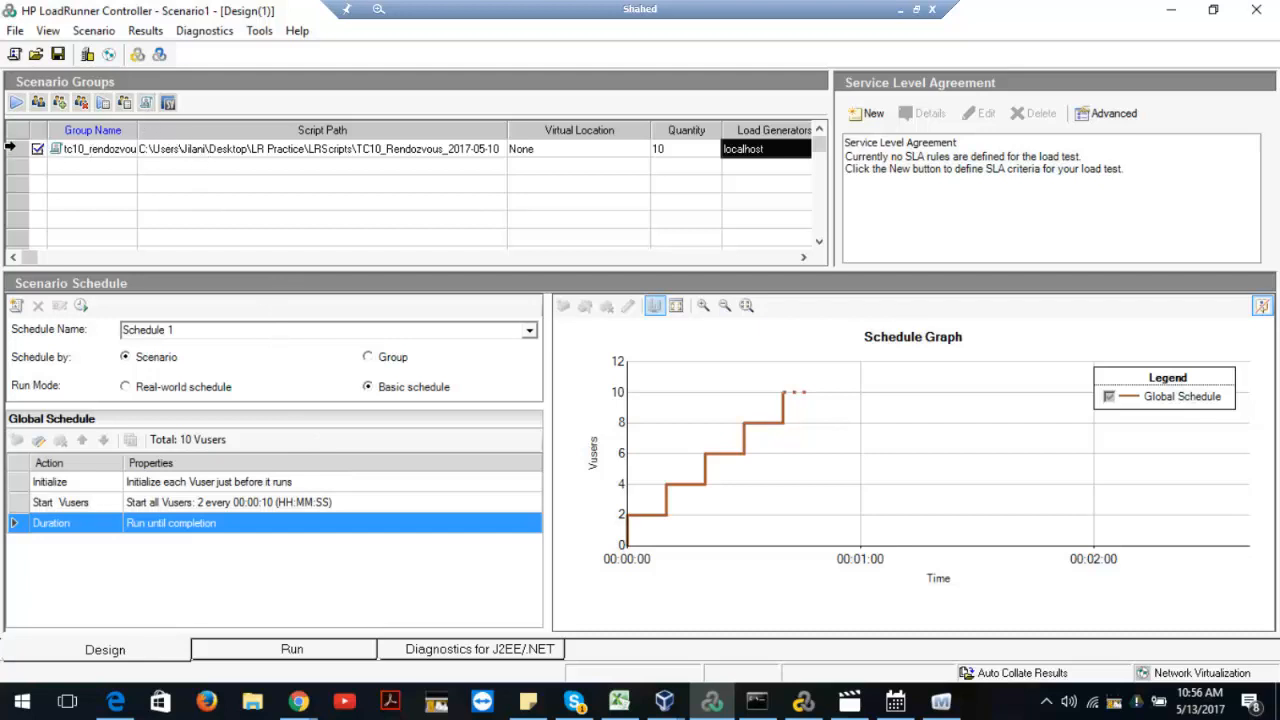
# - Open the script of the TC10_Rendozvous_2017-05-10 group from the scenario and switch to Virtual User Generator
pyautogui.click(11, 147)
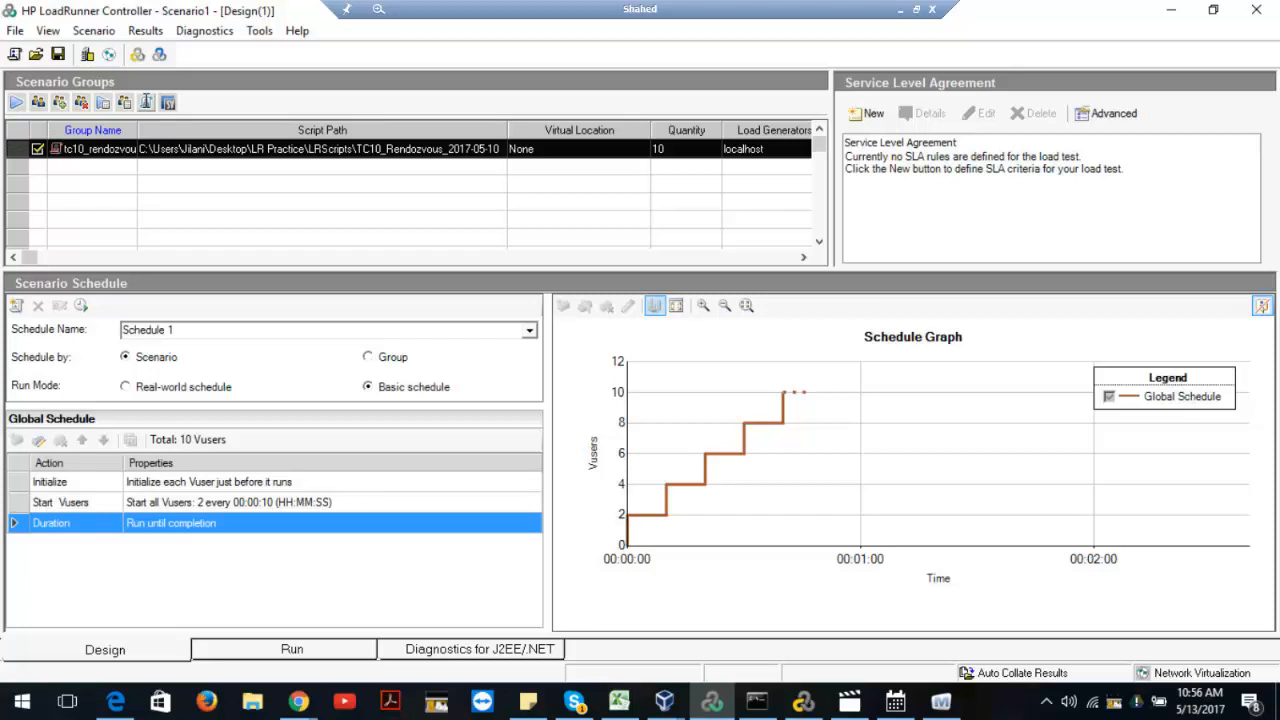
pyautogui.click(146, 103)
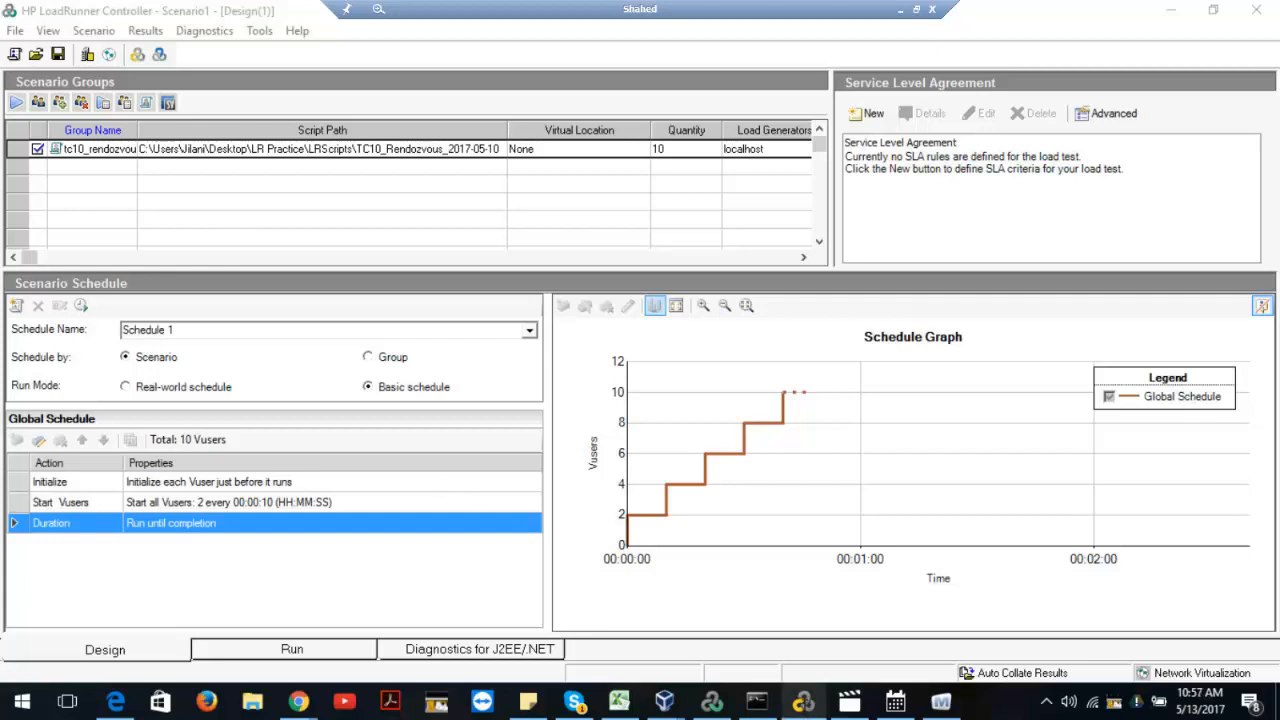
pyautogui.click(802, 680)
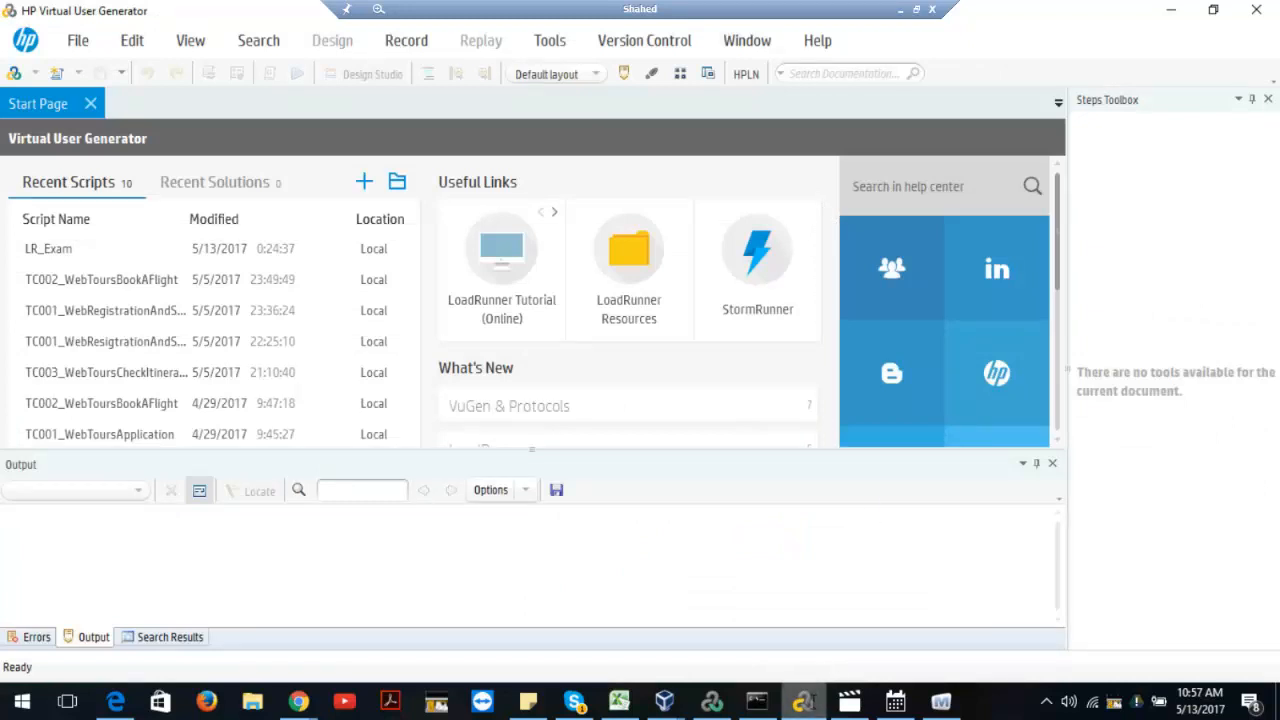
# - Close the Virtual User Generator start page window and reopen the rendezvous group's script from the scenario in Controller
pyautogui.click(712, 700)
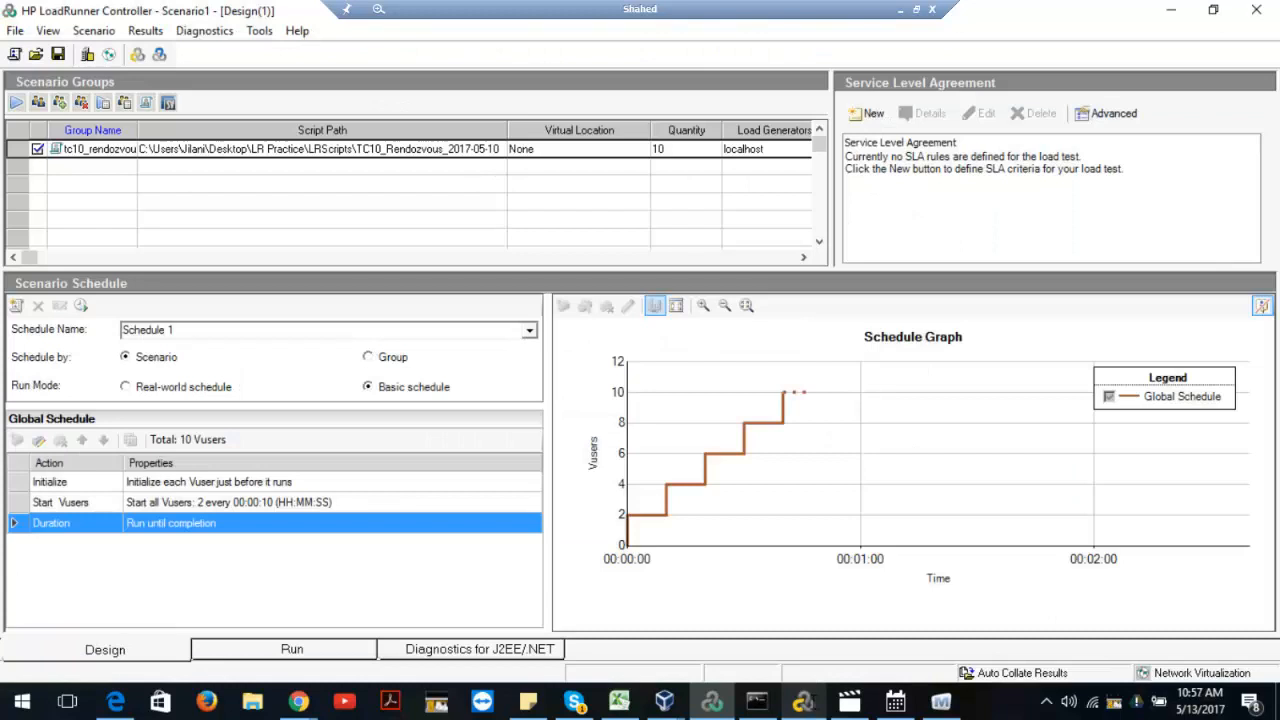
pyautogui.click(812, 702)
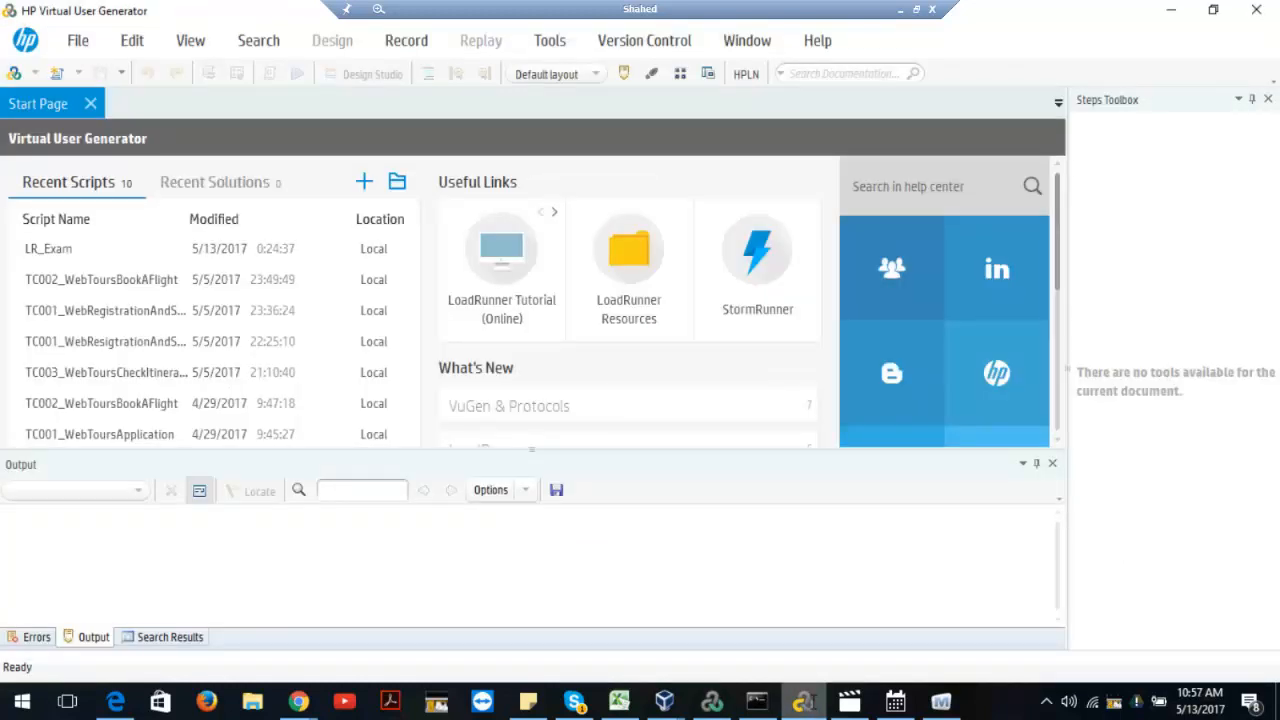
pyautogui.click(1257, 9)
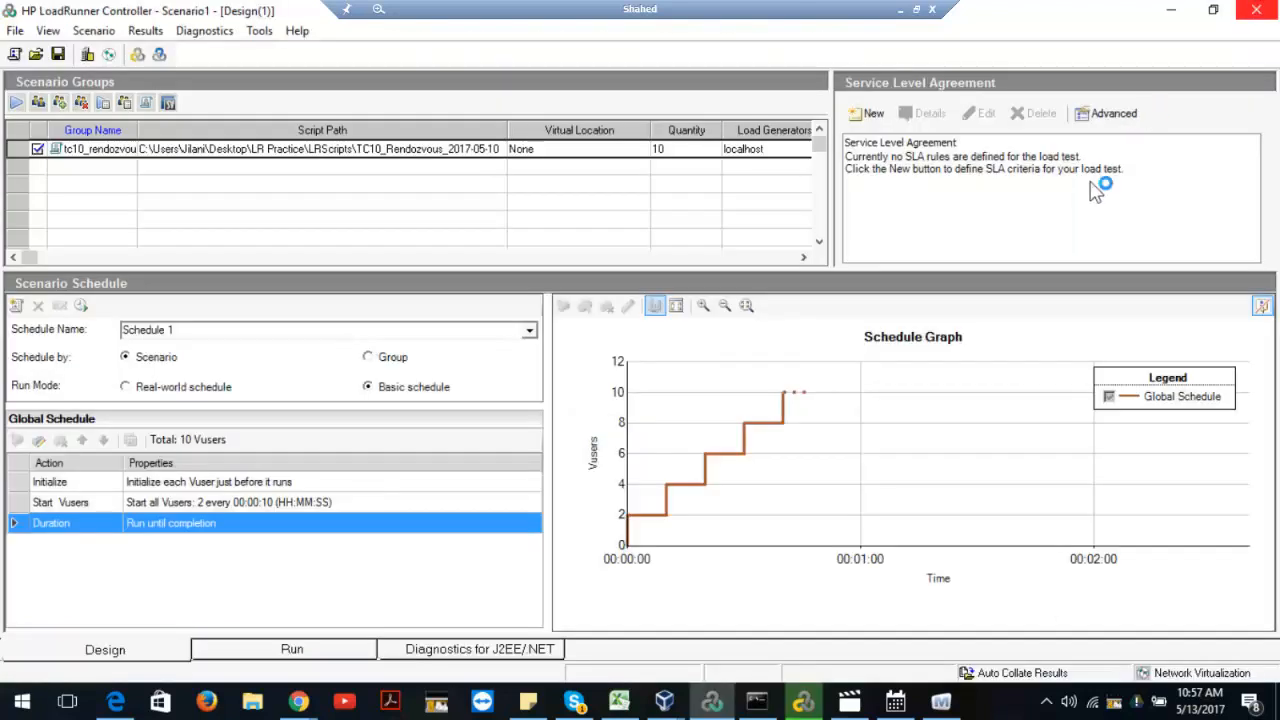
pyautogui.click(15, 148)
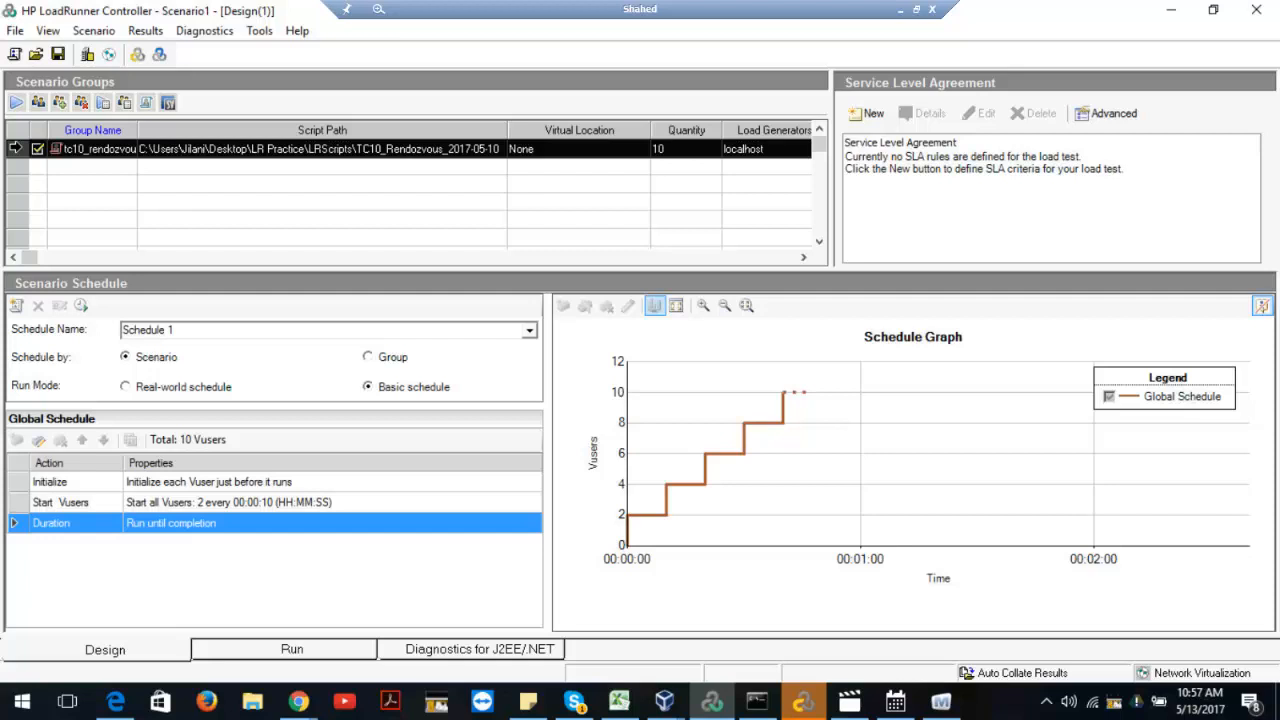
pyautogui.click(804, 702)
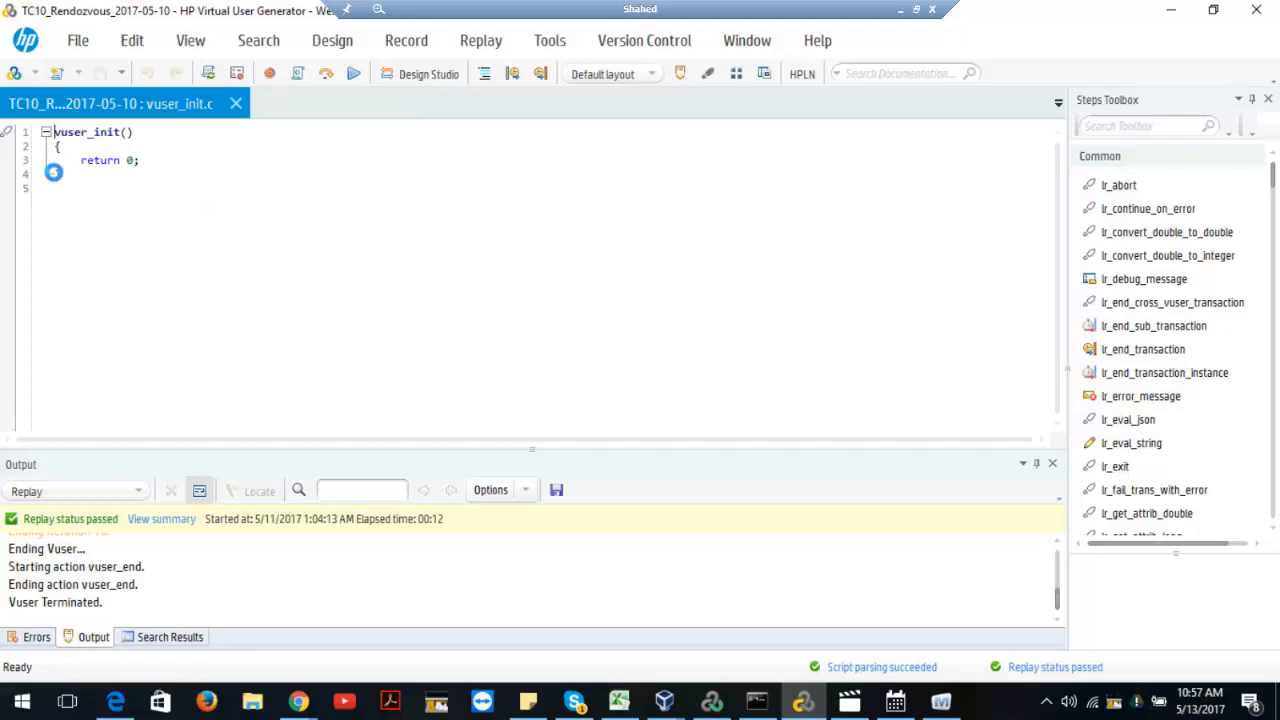
# - Show the Solution Explorer in Virtual User Generator and open the Action_TC10_Rendozvous action's code
pyautogui.click(191, 40)
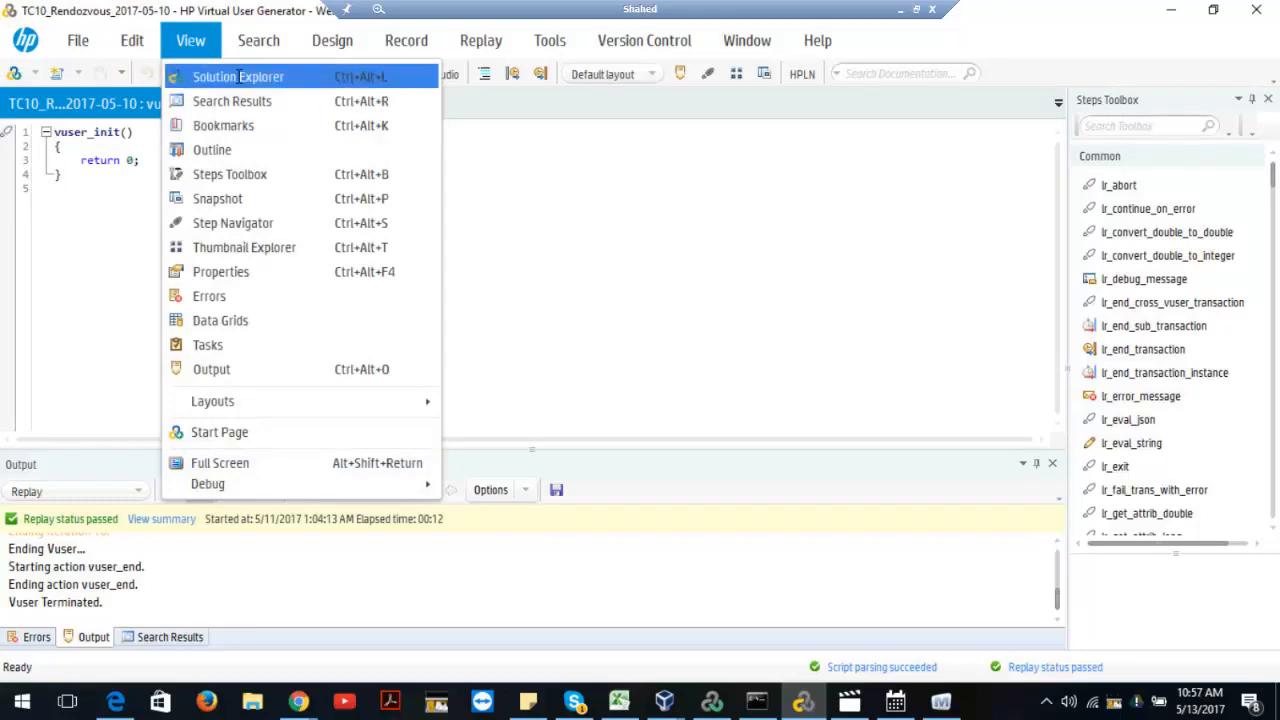
pyautogui.click(238, 76)
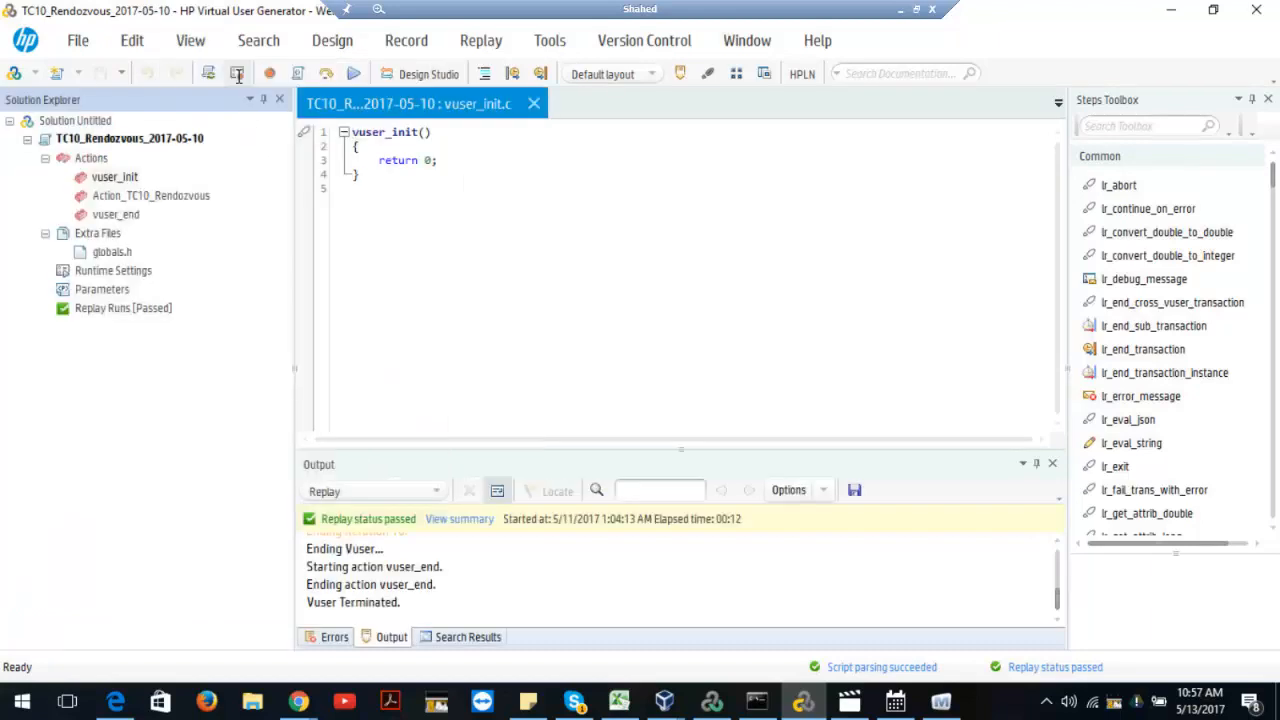
pyautogui.doubleClick(131, 196)
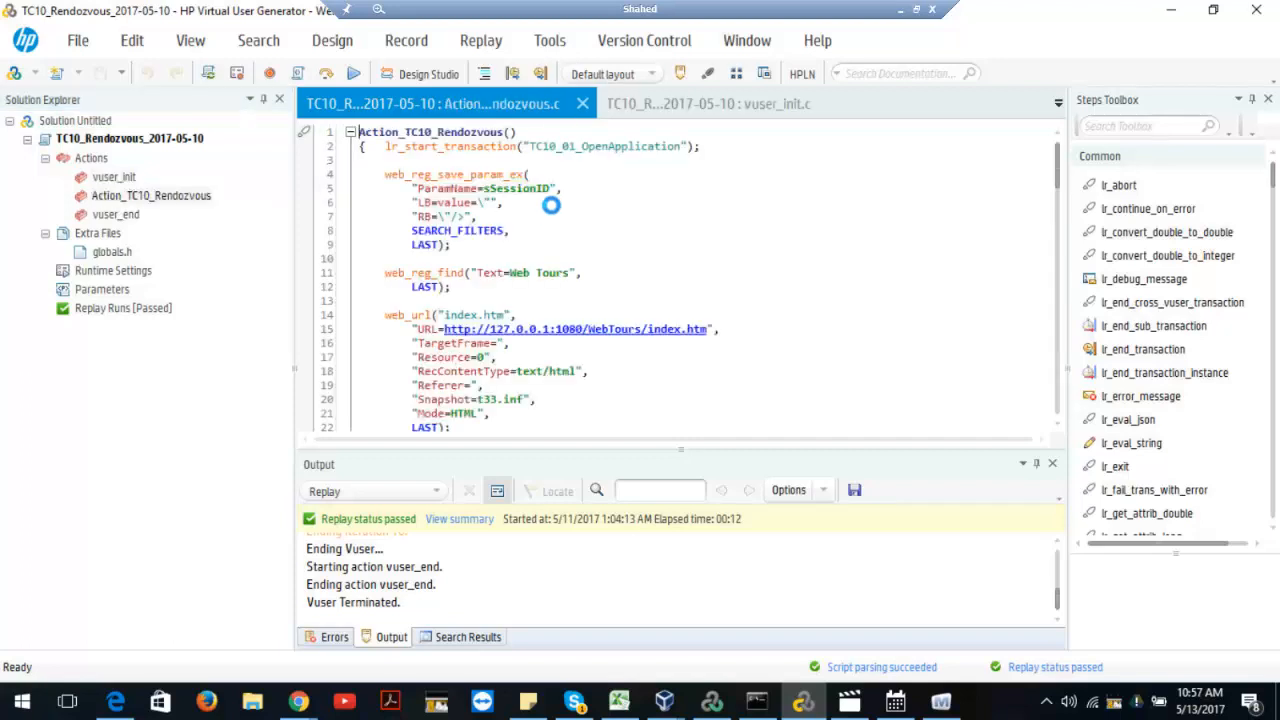
pyautogui.click(551, 204)
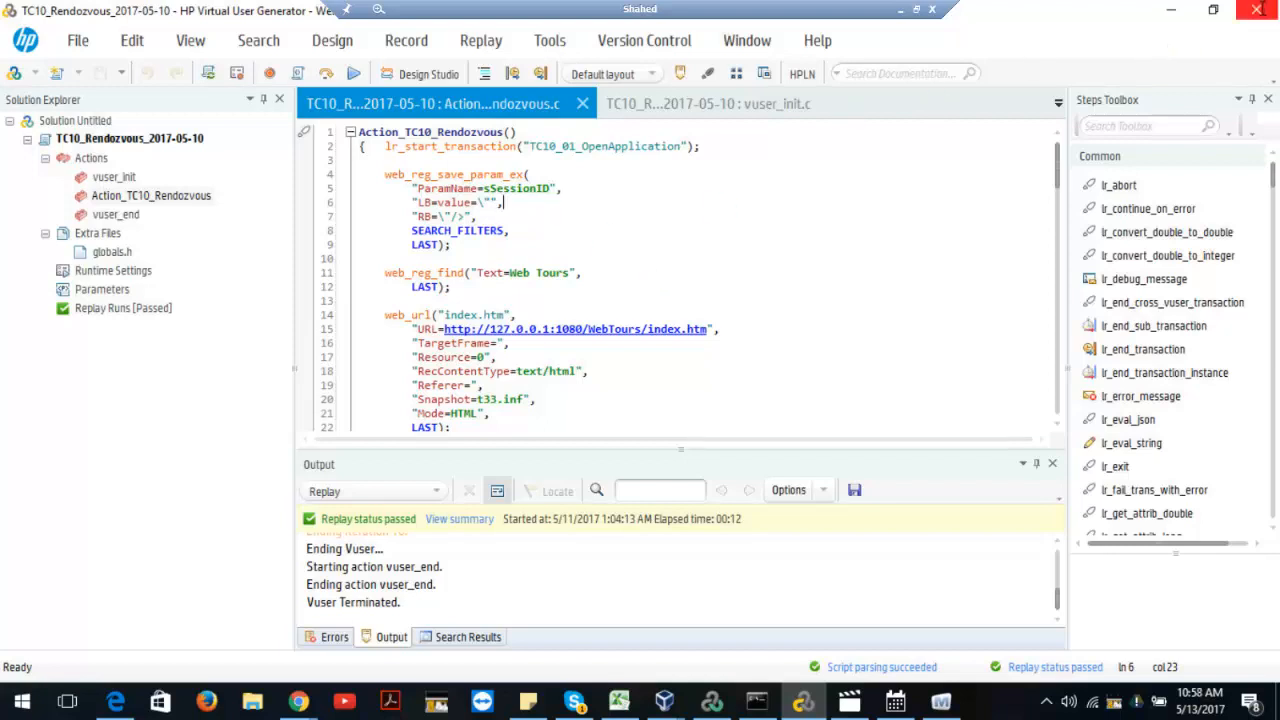
# - Close Virtual User Generator and open the TC10_Rendozvous_2017-05-10 group's script again from the Controller scenario
pyautogui.click(1257, 9)
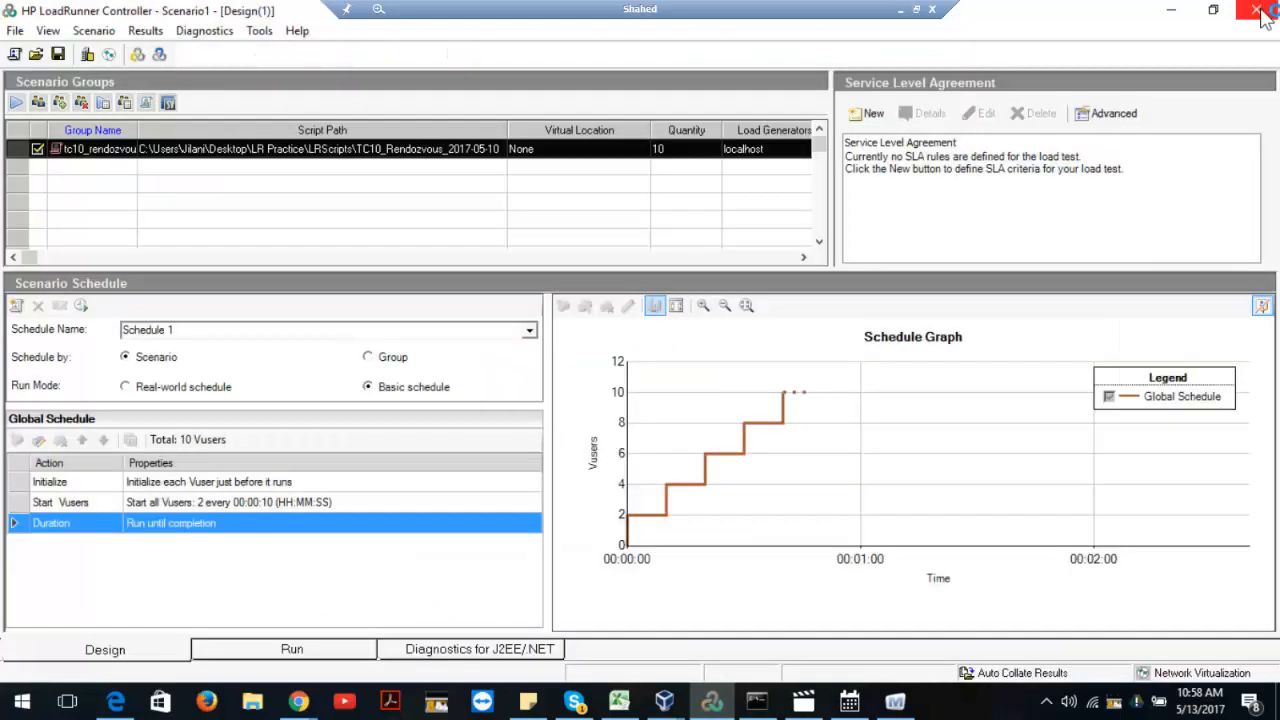
pyautogui.click(288, 214)
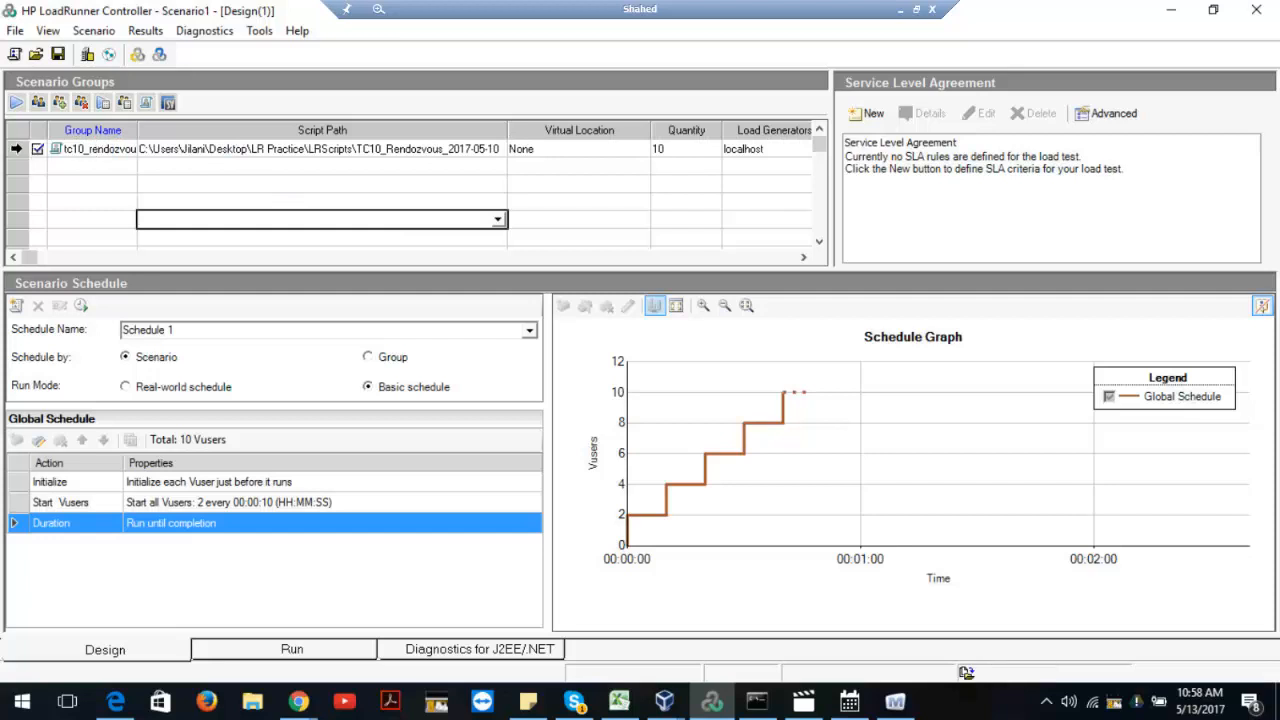
pyautogui.click(16, 148)
pyautogui.click(216, 205)
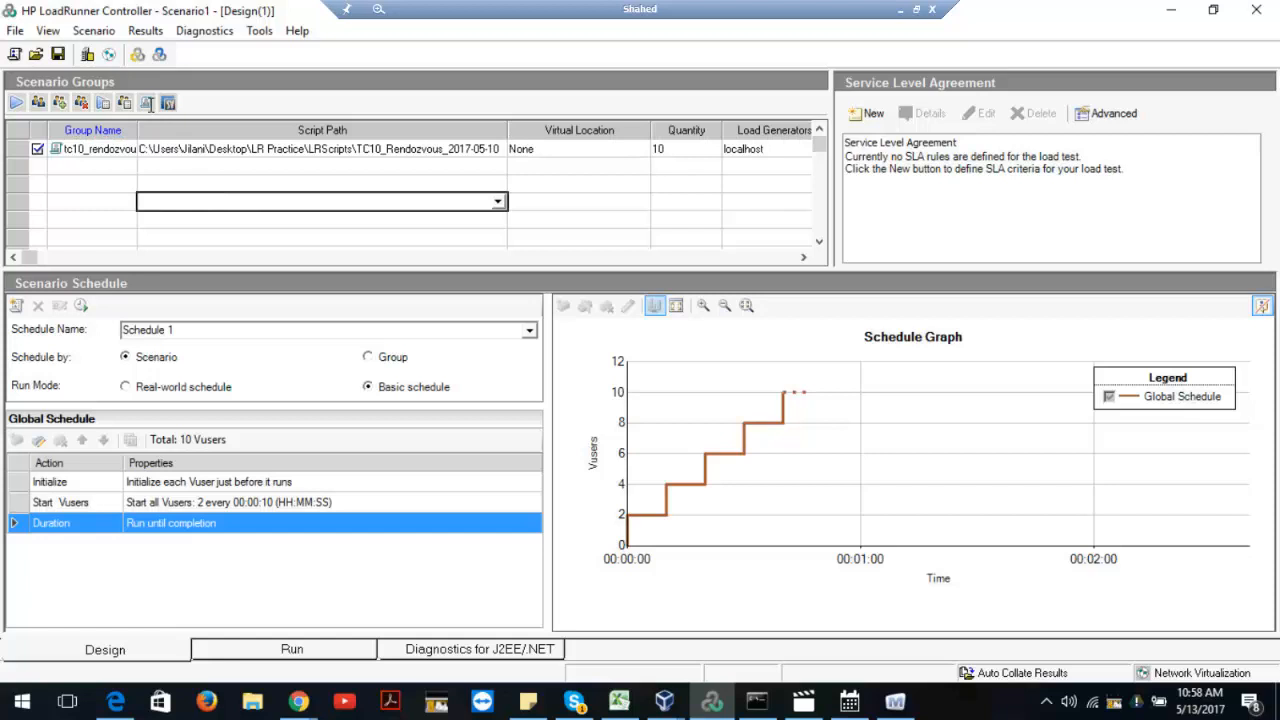
pyautogui.click(16, 148)
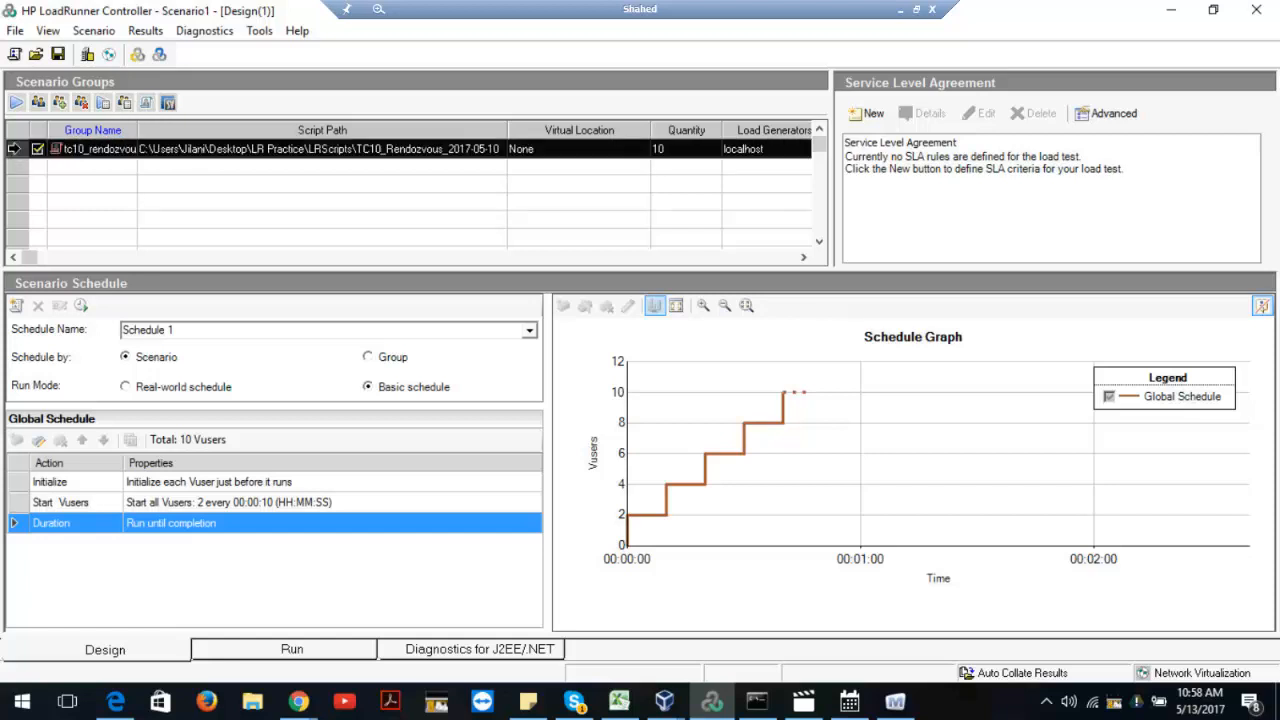
pyautogui.click(145, 102)
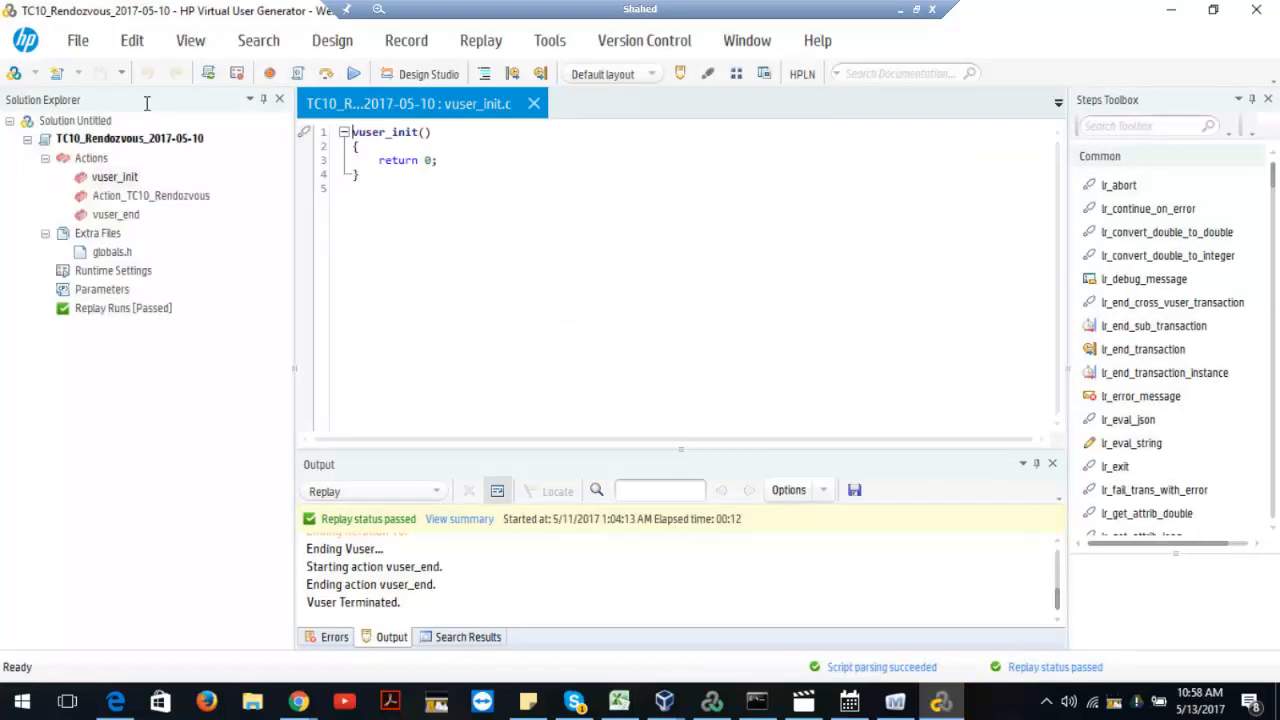
# - Open the script's parameter list and bring up the pUserID data file in Notepad
pyautogui.doubleClick(100, 289)
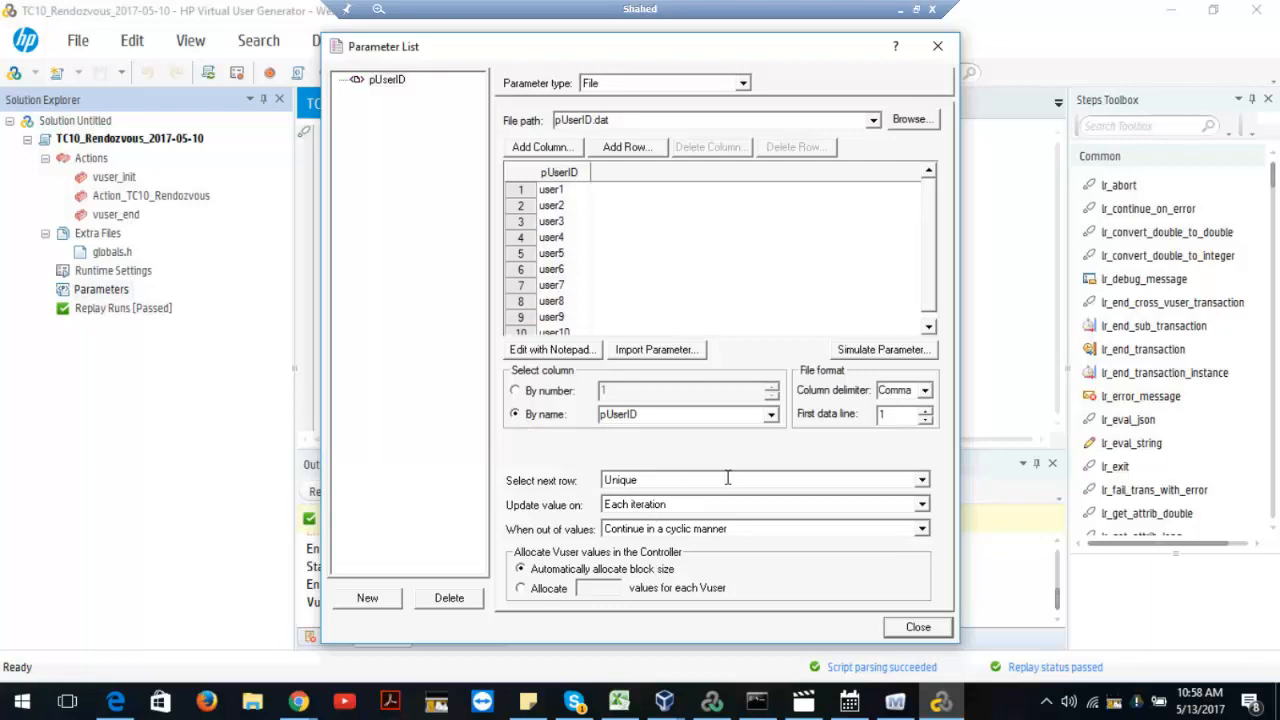
pyautogui.click(888, 416)
pyautogui.click(562, 349)
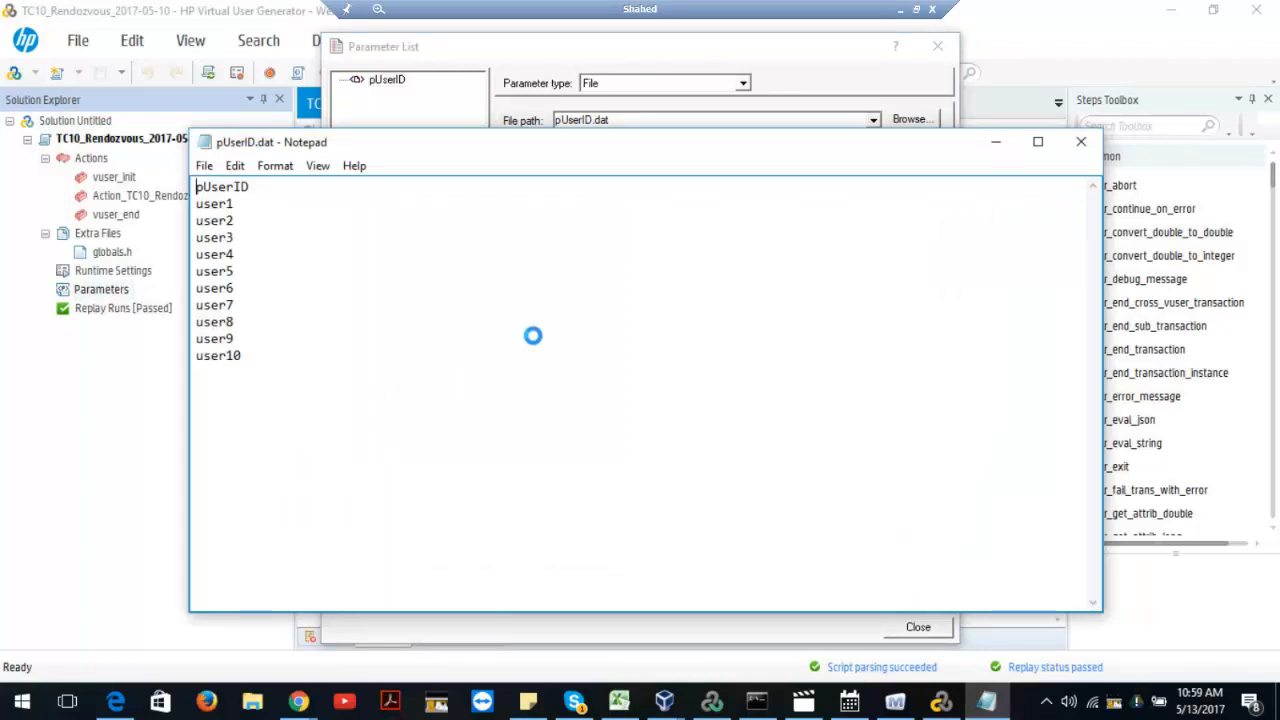
# - Go through the user records in pUserID.dat down to the last entry and close the file
pyautogui.press('Down')
pyautogui.press('Down')
pyautogui.press('Down')
pyautogui.press('Down')
pyautogui.press('Down')
pyautogui.press('Down')
pyautogui.press('Down')
pyautogui.press('Down')
pyautogui.press('Down')
pyautogui.press('Down')
pyautogui.press('Right')
pyautogui.press('Right')
pyautogui.press('Right')
pyautogui.press('Right')
pyautogui.press('Return')
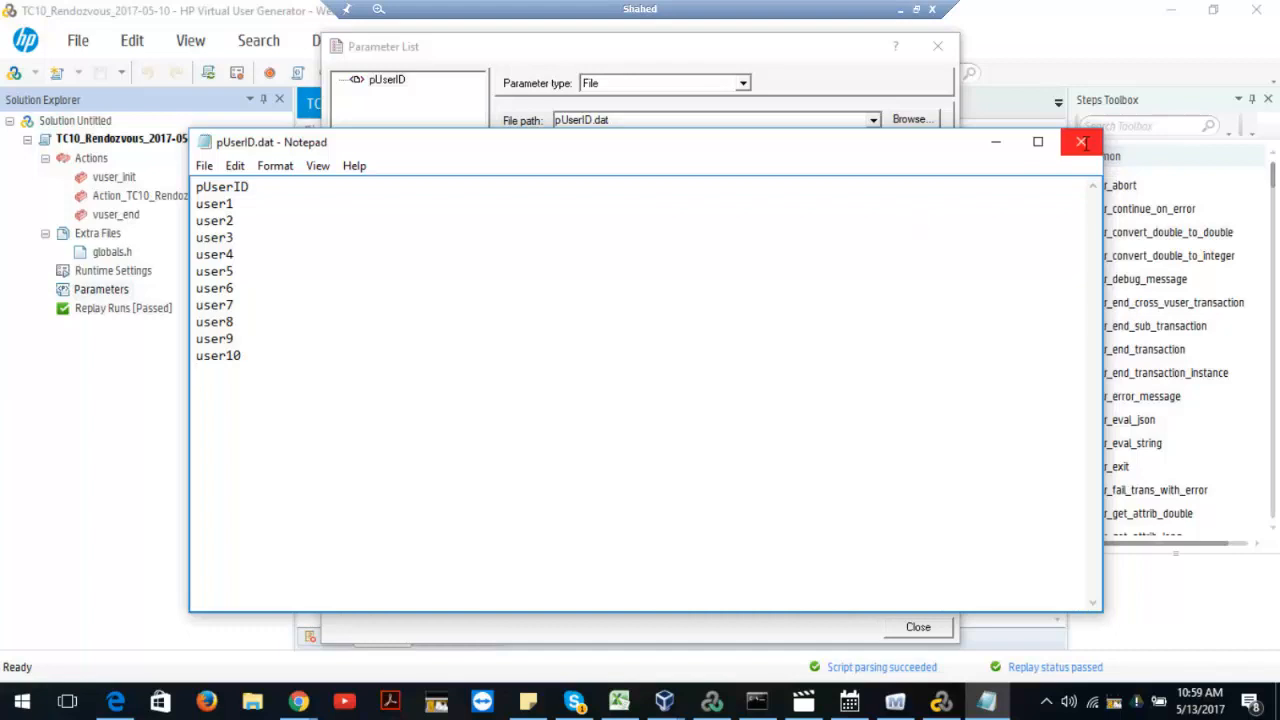
pyautogui.click(1081, 142)
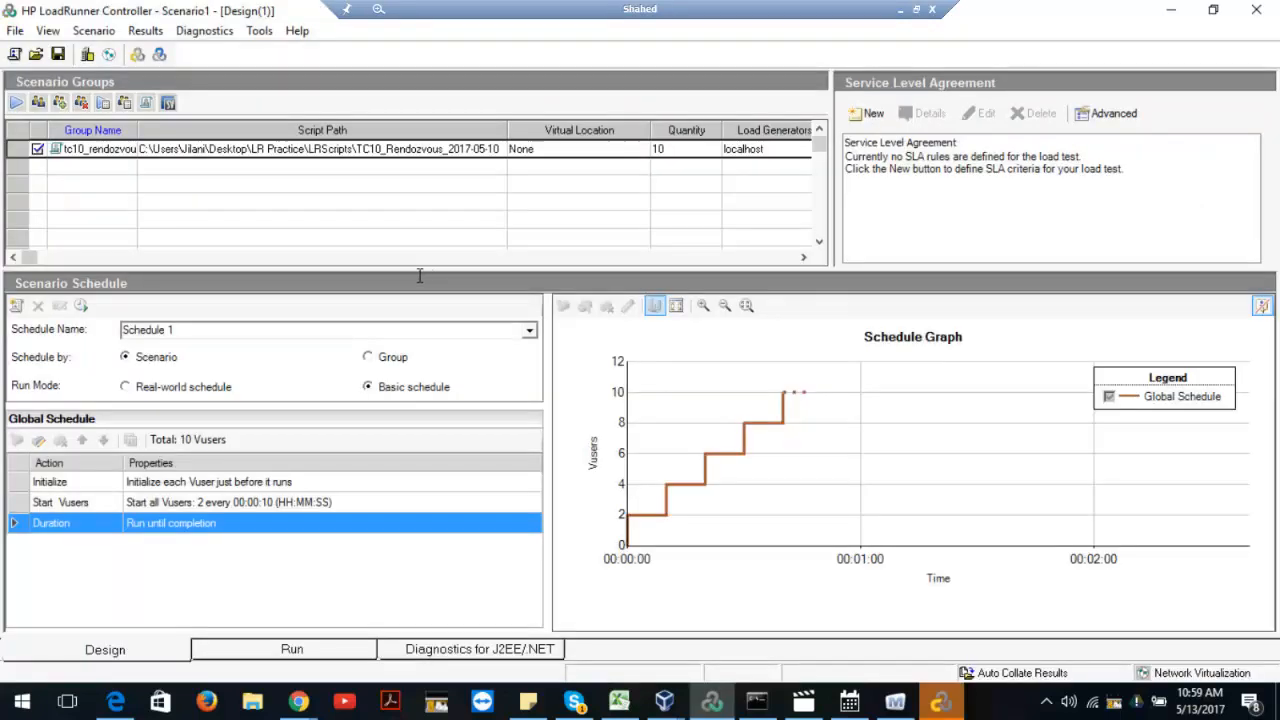
# - Check the rendezvous group's information in Controller, return to Virtual User Generator and close the parameter list
pyautogui.click(125, 103)
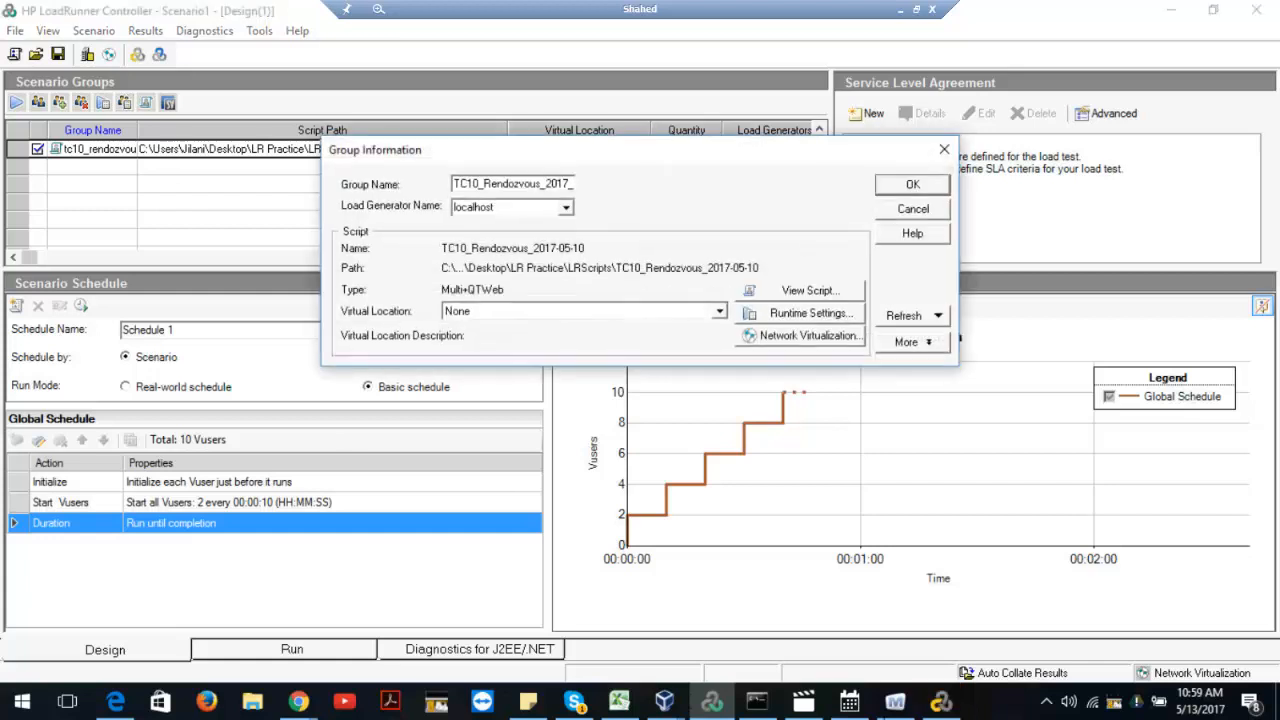
pyautogui.click(943, 151)
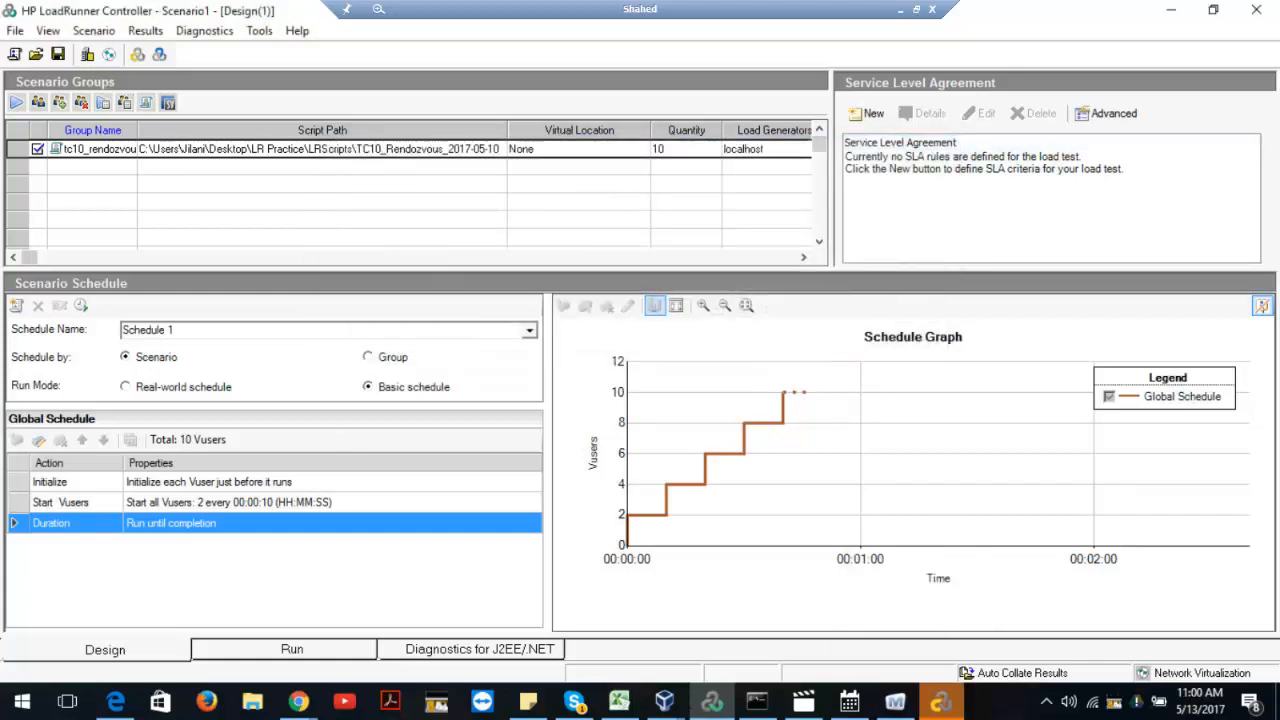
pyautogui.click(947, 701)
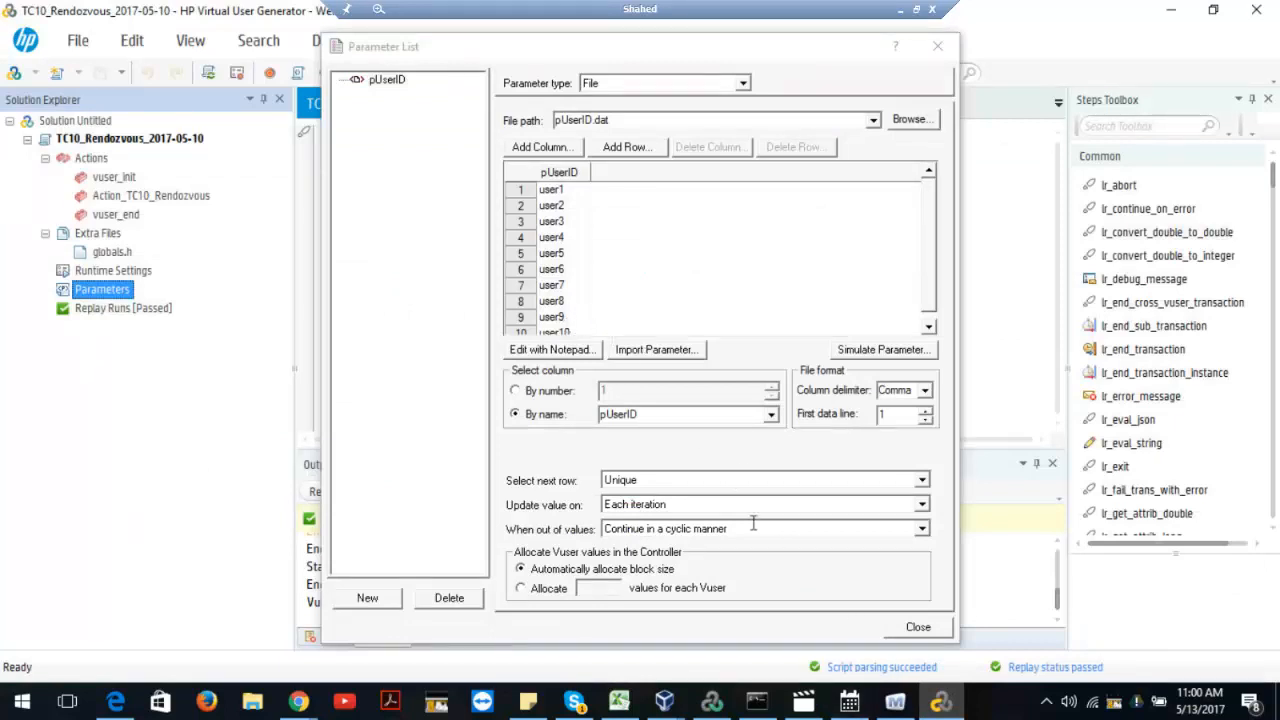
pyautogui.click(918, 627)
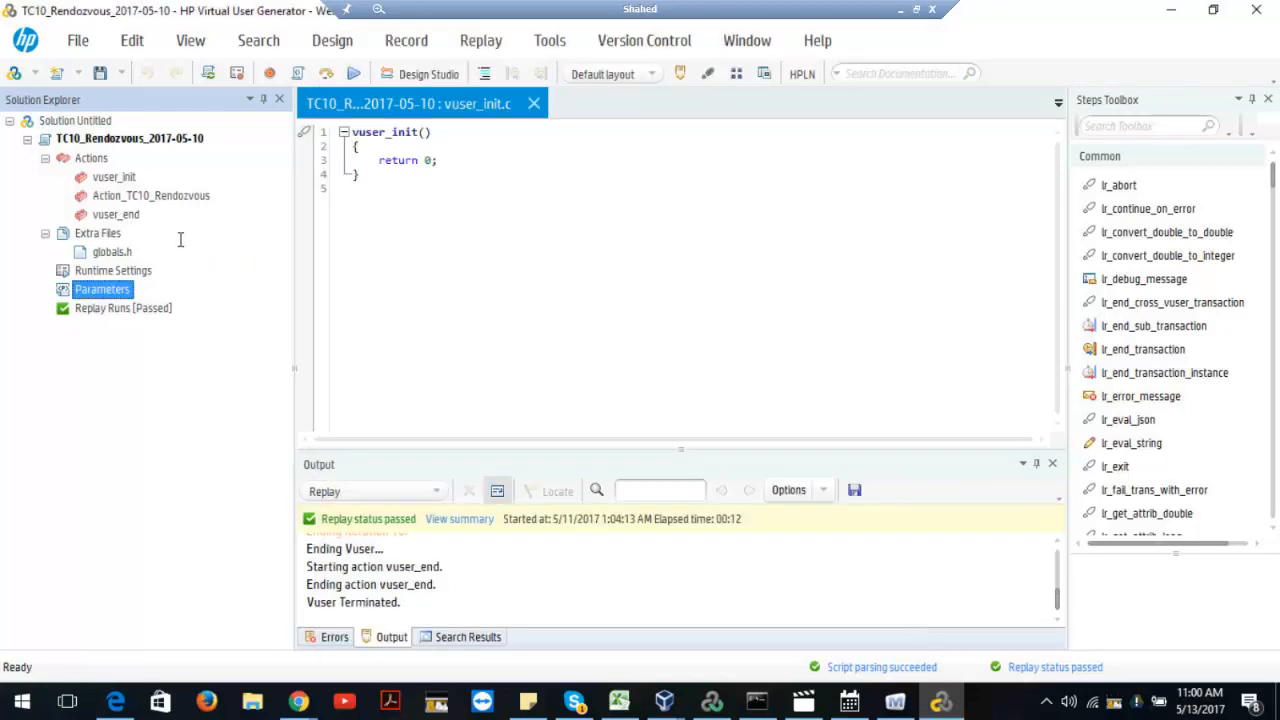
# - Open the Action_TC10_Rendozvous code and examine how the TC10_02_Login transaction's login request uses the pUserID parameter
pyautogui.click(168, 199)
pyautogui.doubleClick(170, 207)
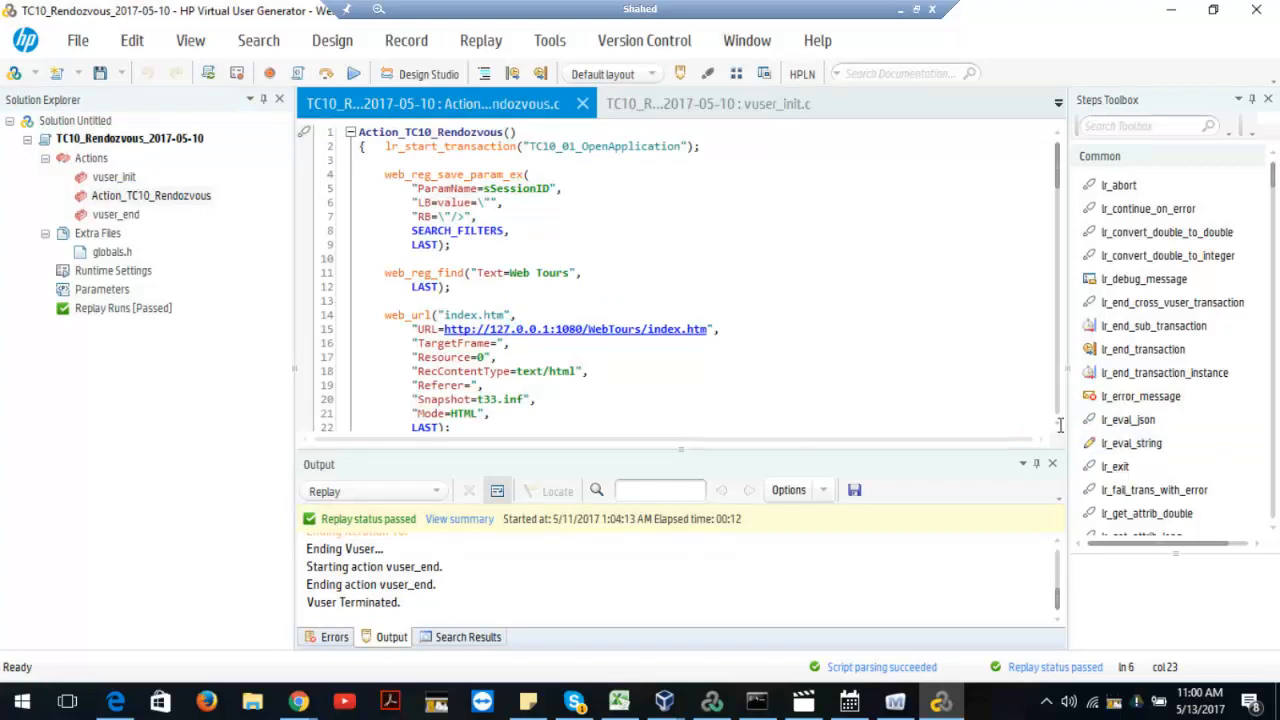
pyautogui.scroll(-1, 700, 320)
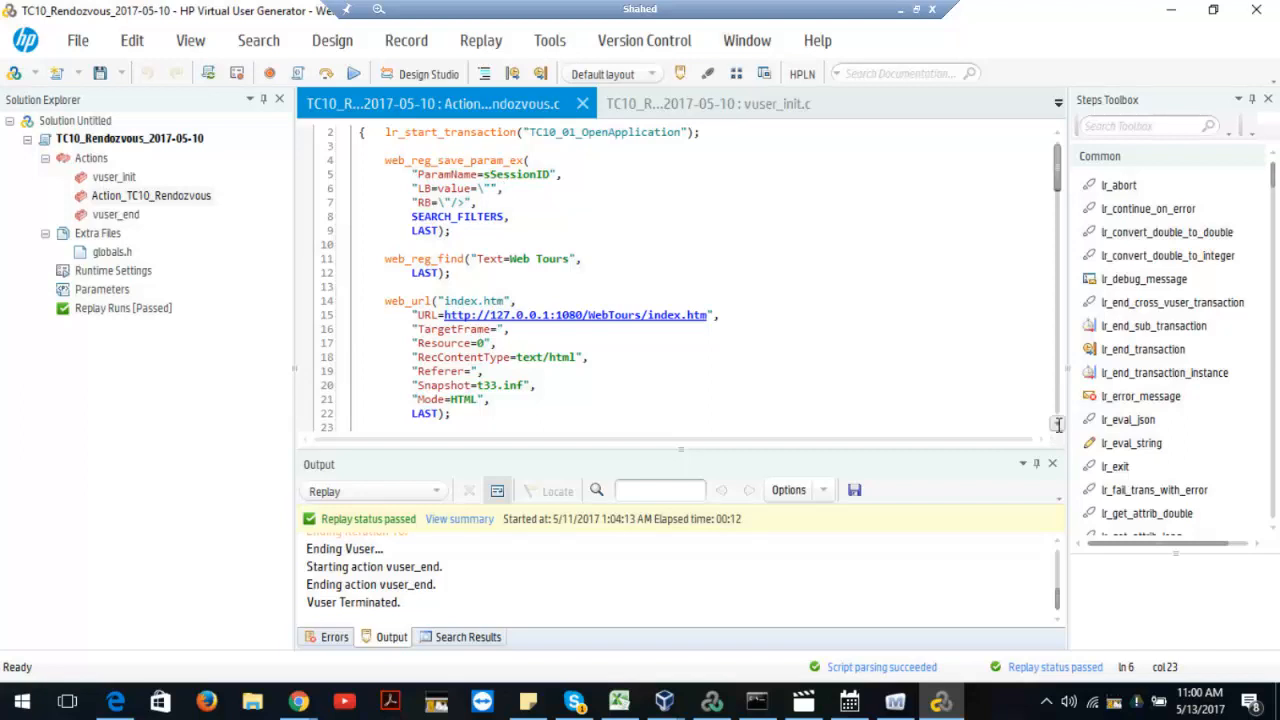
pyautogui.scroll(-3, 1057, 424)
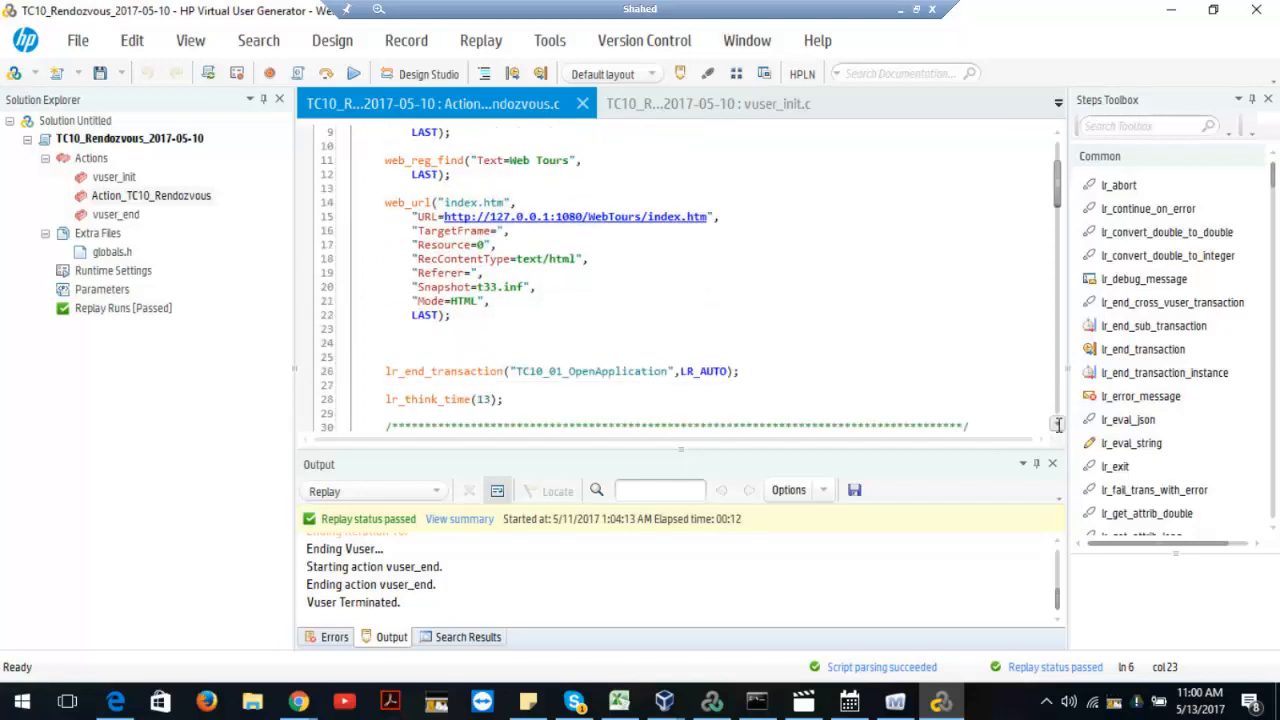
pyautogui.scroll(-3, 1057, 424)
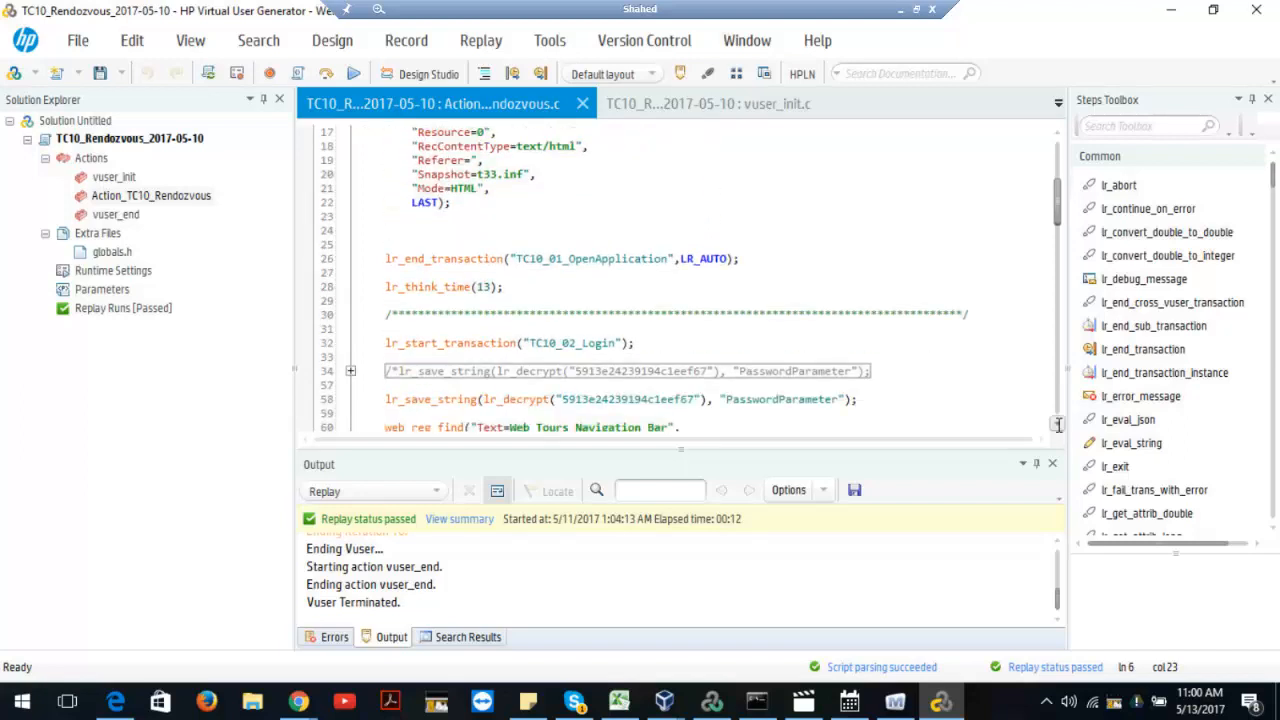
pyautogui.scroll(-2, 1057, 424)
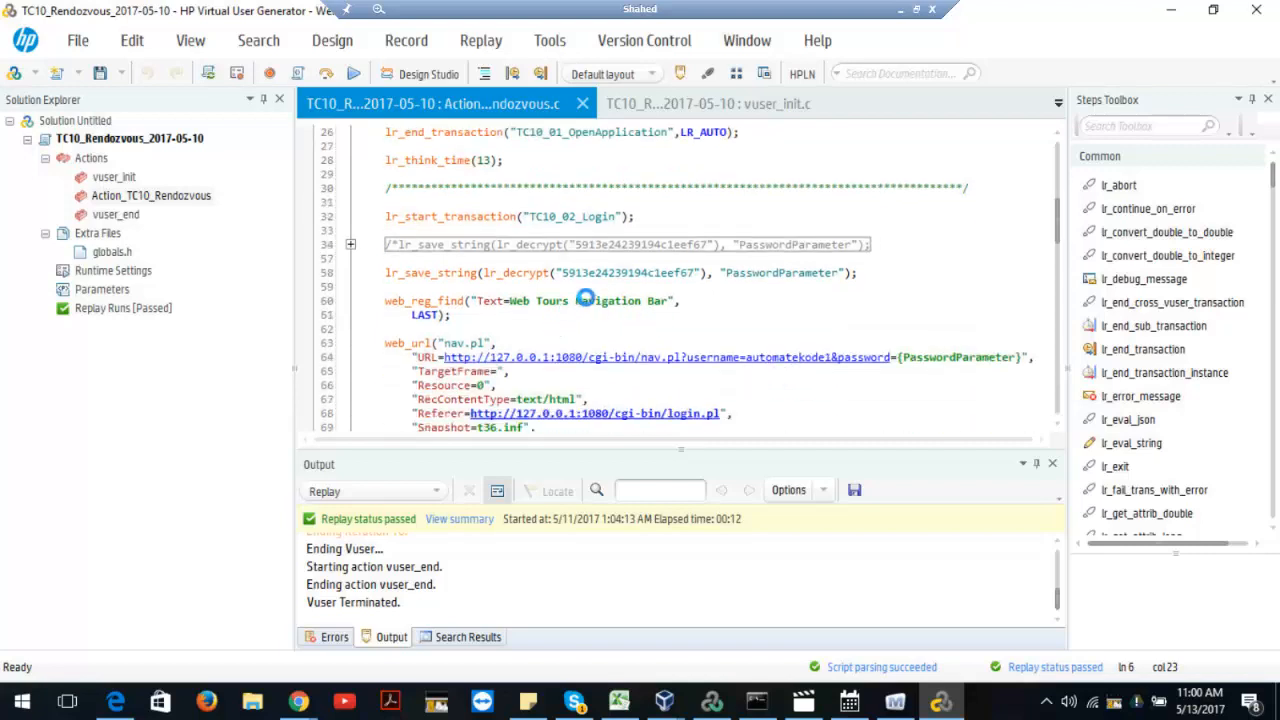
pyautogui.click(1058, 425)
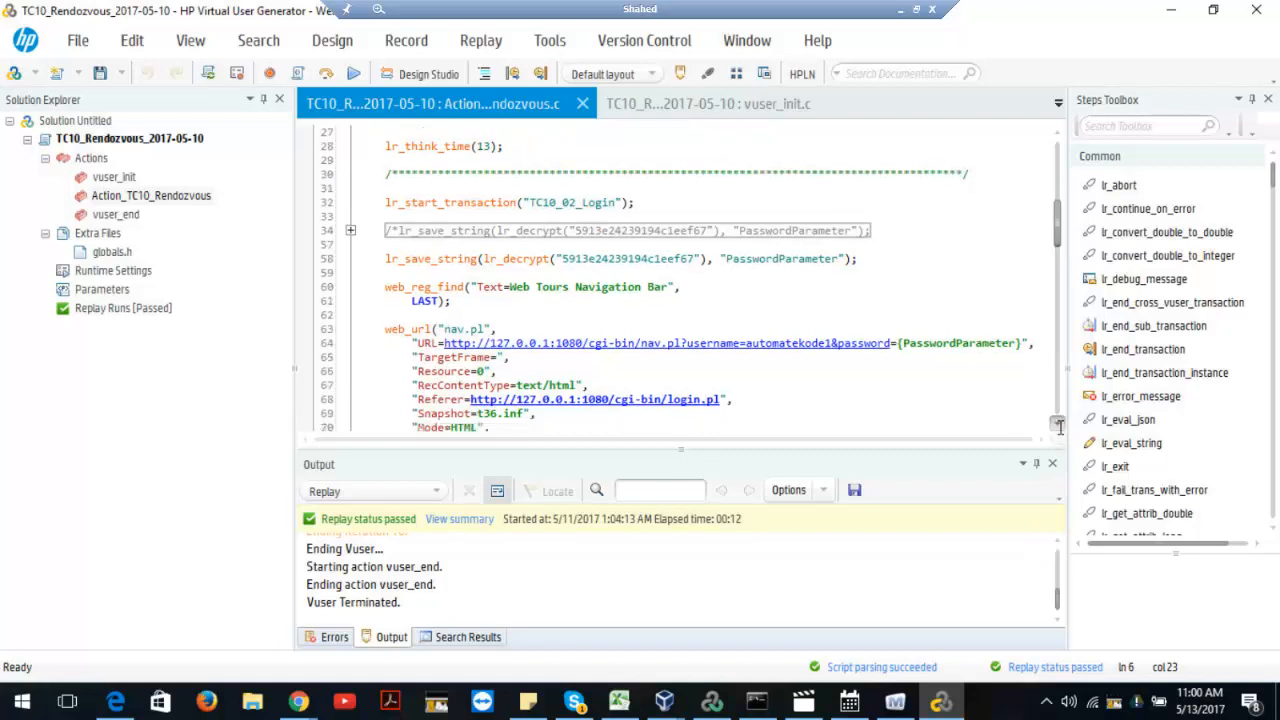
pyautogui.click(1058, 425)
pyautogui.scroll(-4, 1058, 425)
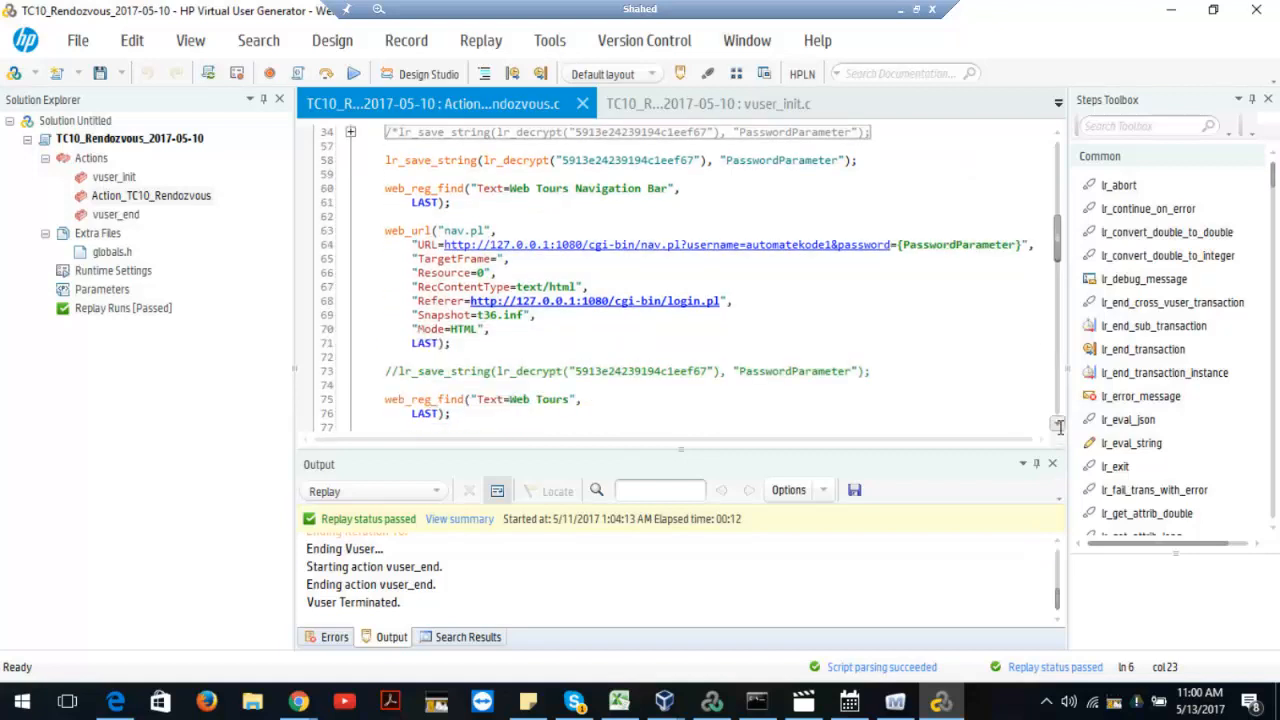
pyautogui.scroll(-3, 1058, 425)
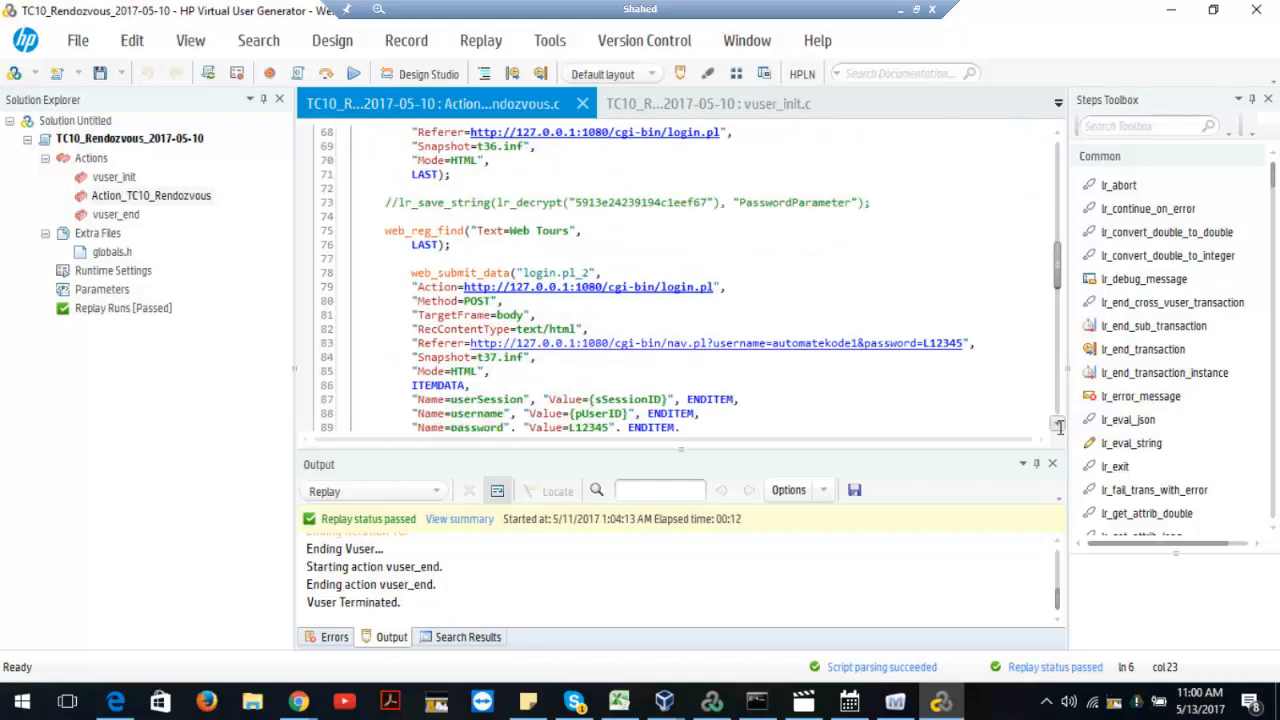
pyautogui.scroll(-1, 1058, 425)
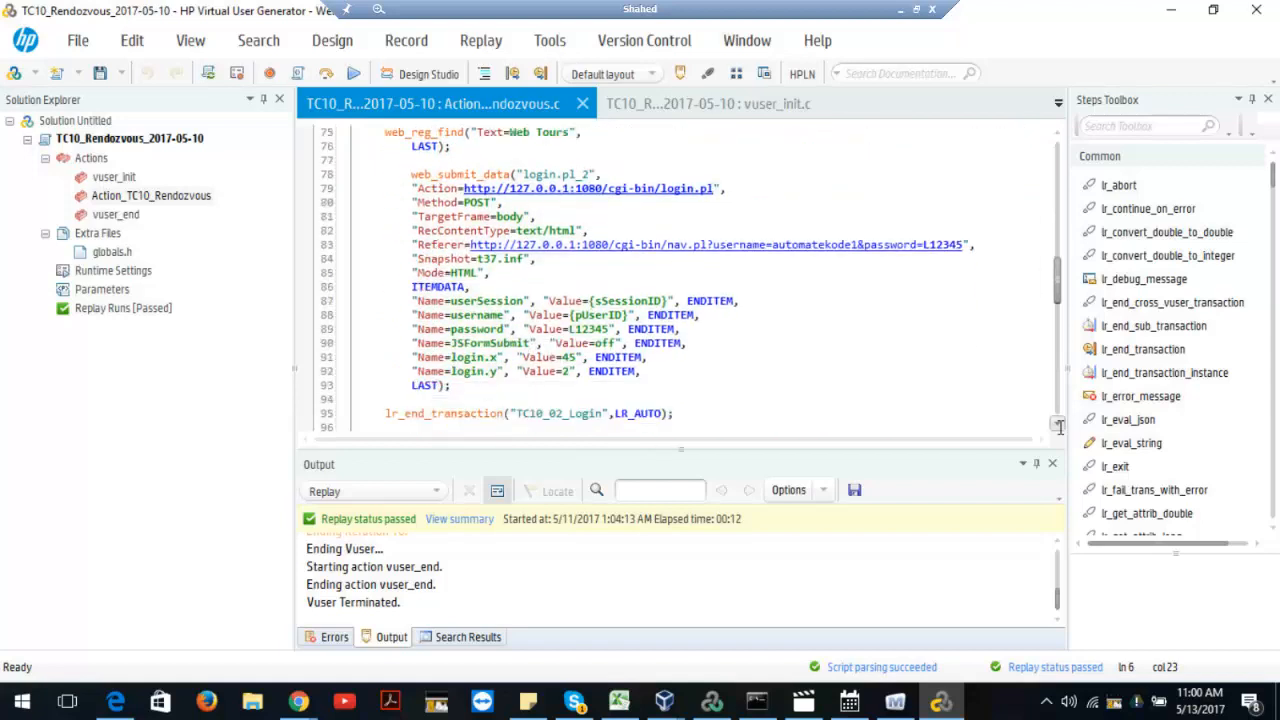
# - Examine the TC10_Rend01_WaitToClickFlights rendezvous point between the login and TC10_03_ClickOnFlights transactions
pyautogui.scroll(-1, 1058, 425)
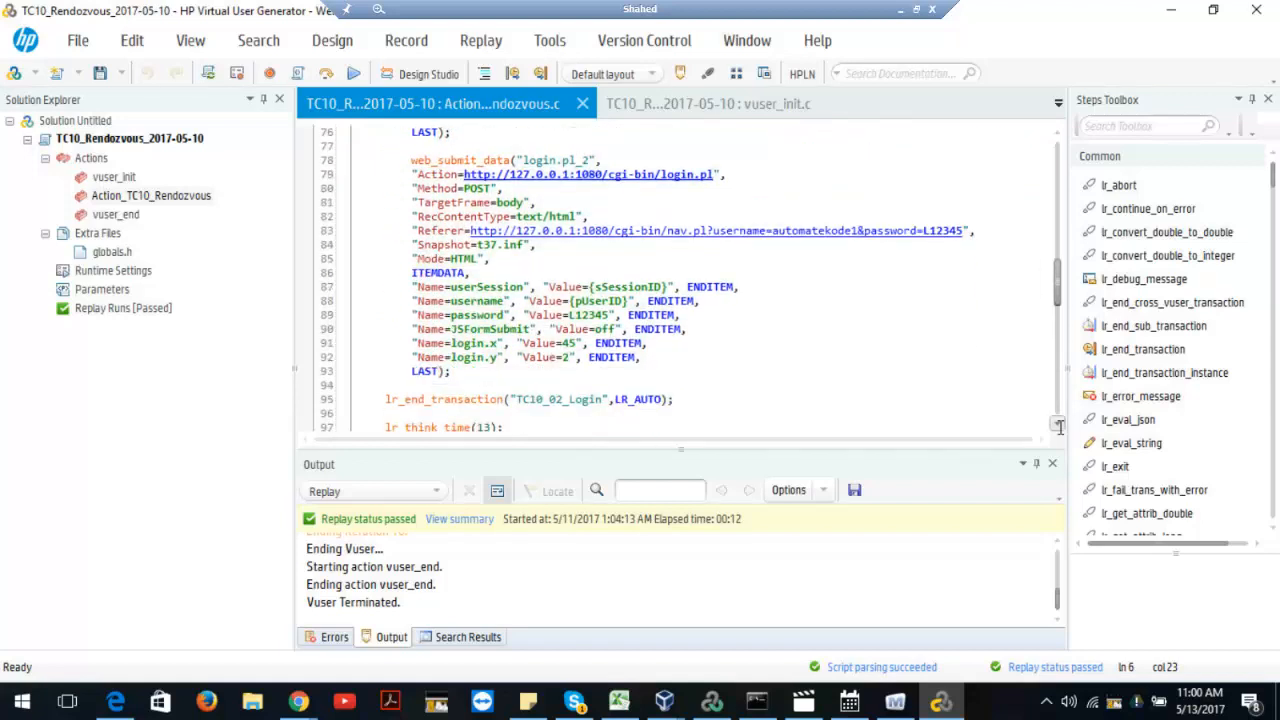
pyautogui.scroll(-3, 1058, 425)
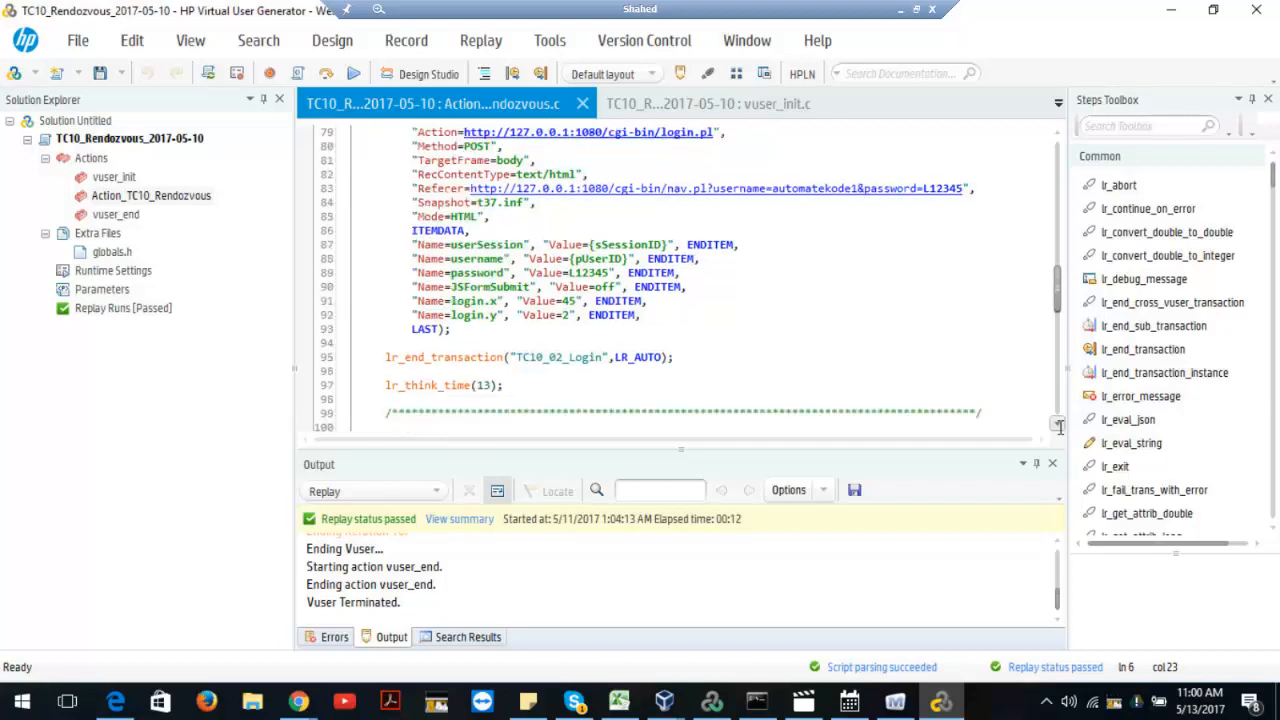
pyautogui.scroll(-2, 1058, 425)
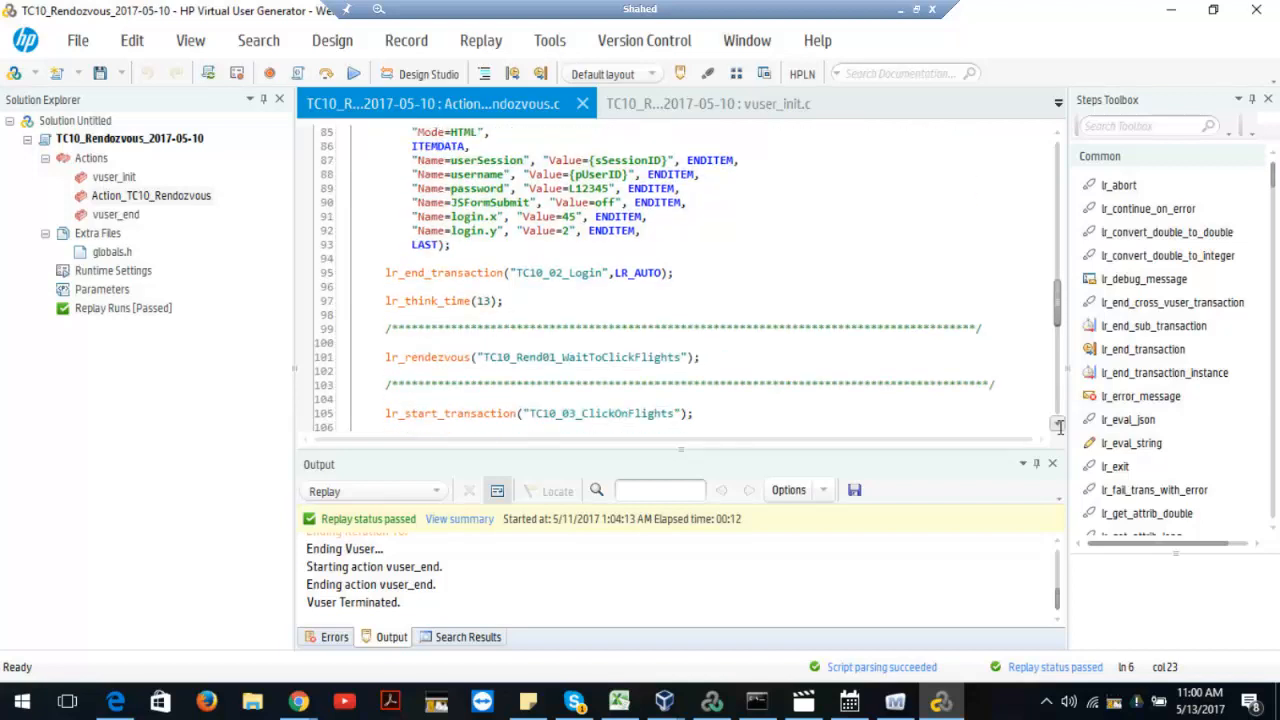
pyautogui.scroll(-3, 1058, 425)
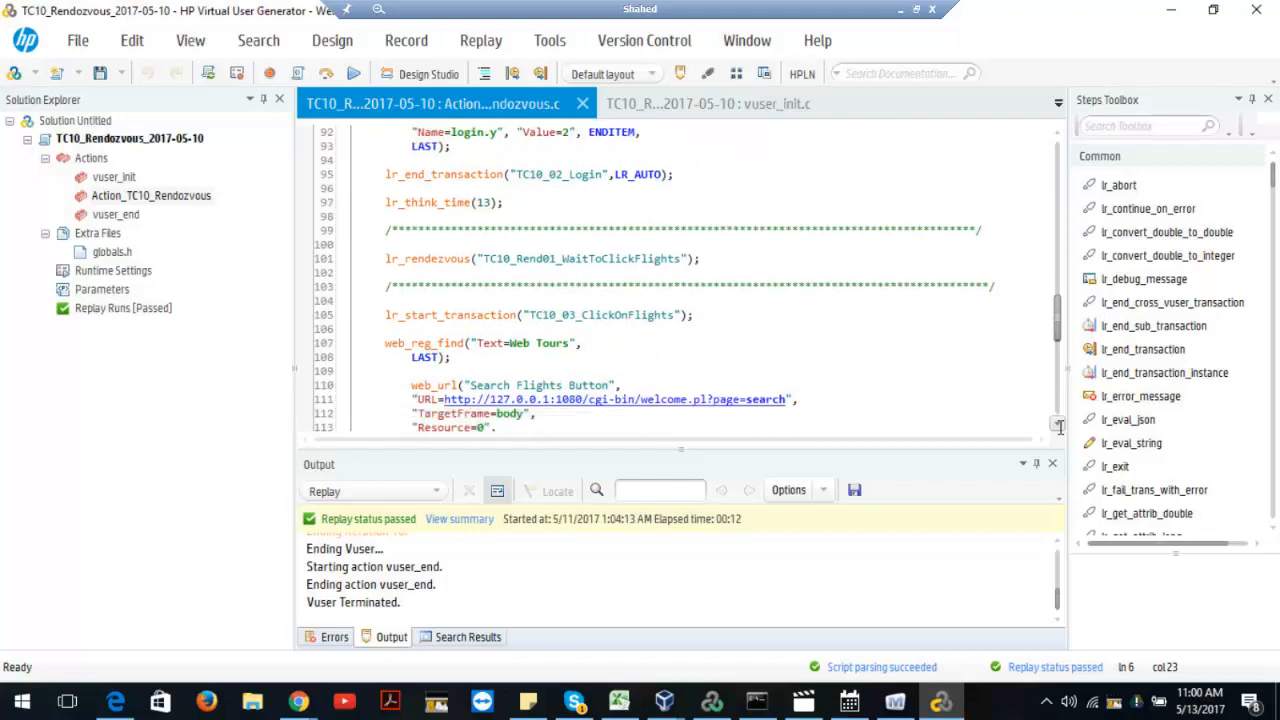
# - Review the rest of the action code, from the TC10_03_ClickOnFlights transaction through the Tc10_04_SignOff transaction to the final return
pyautogui.scroll(-1, 1058, 425)
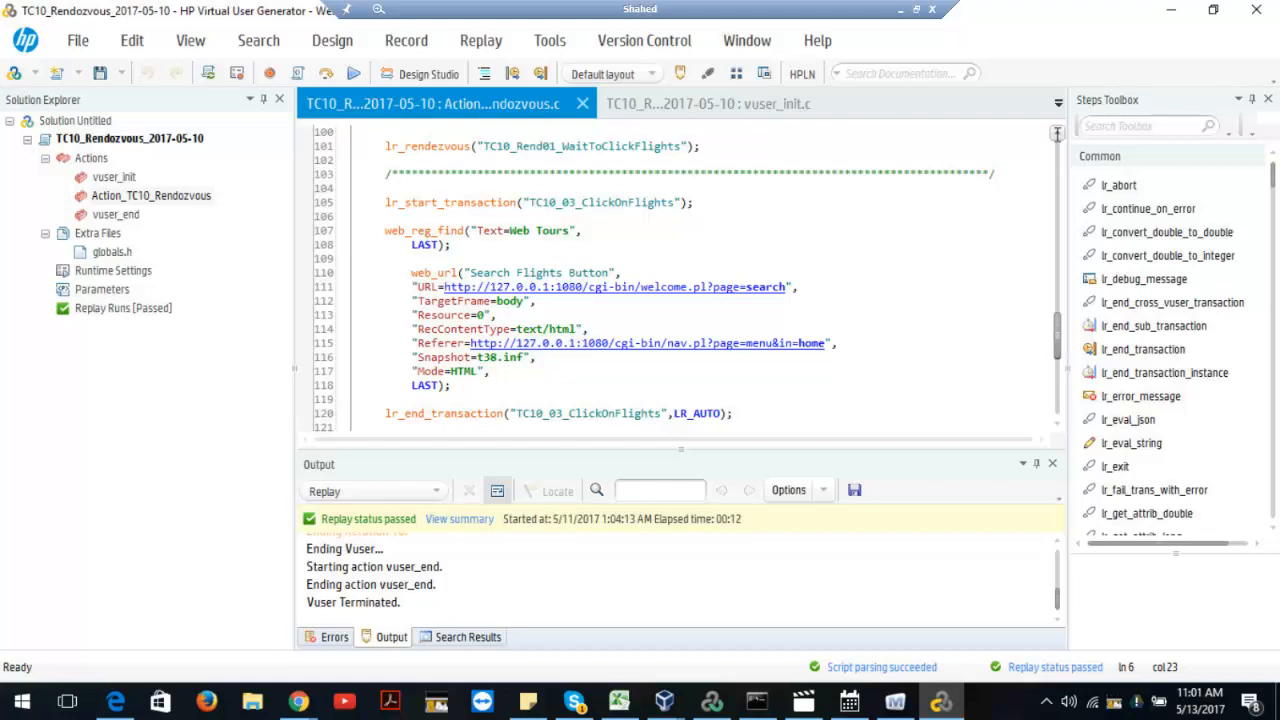
pyautogui.scroll(2, 1056, 132)
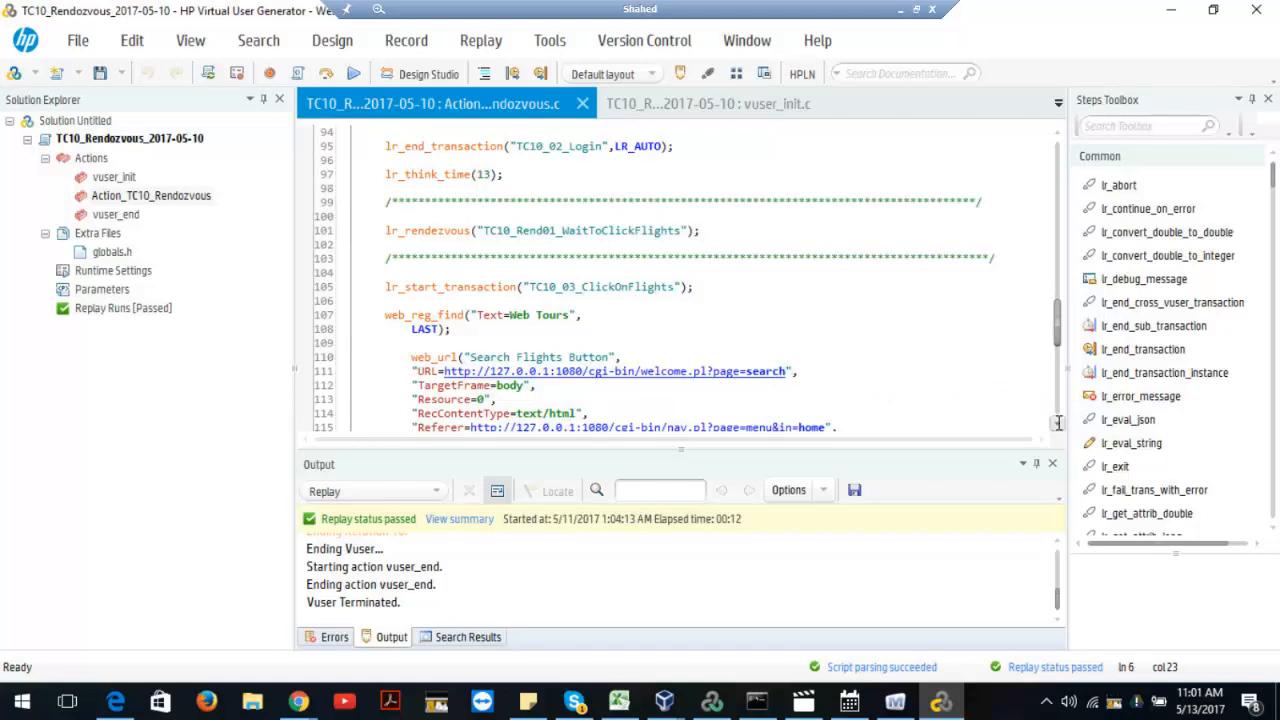
pyautogui.scroll(-3, 1058, 422)
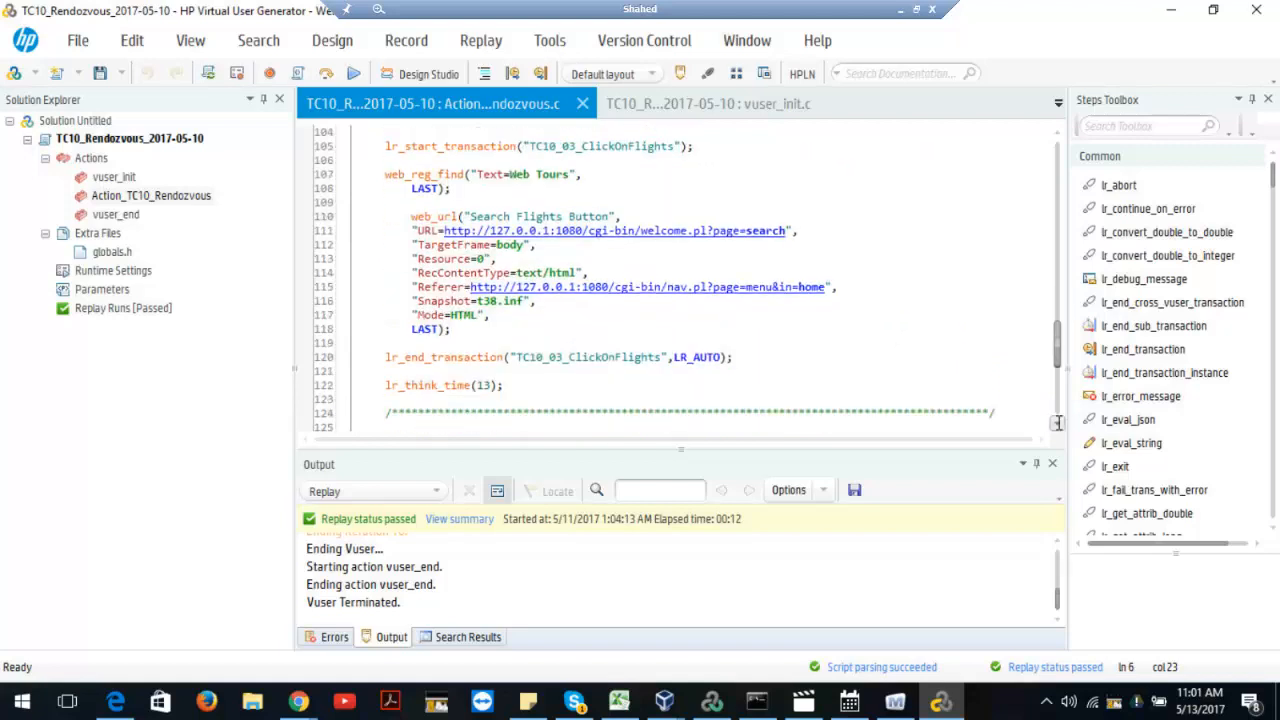
pyautogui.scroll(-3, 1058, 422)
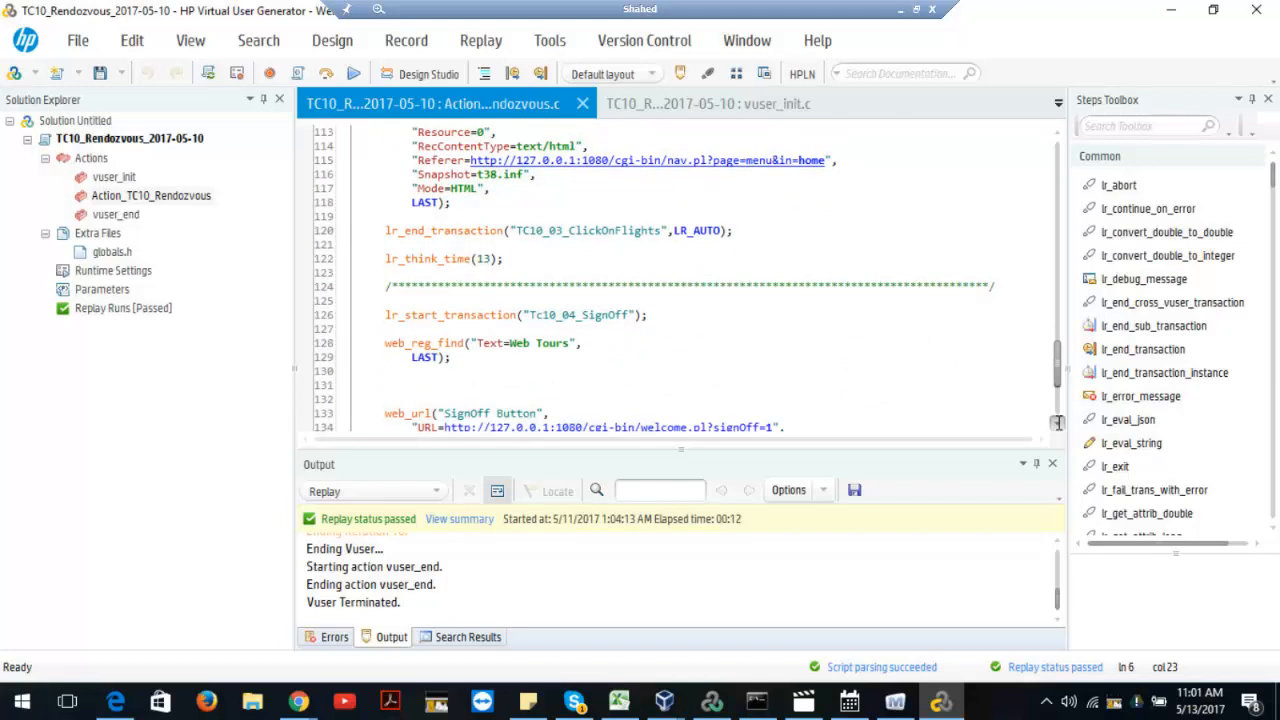
pyautogui.scroll(-4, 1058, 422)
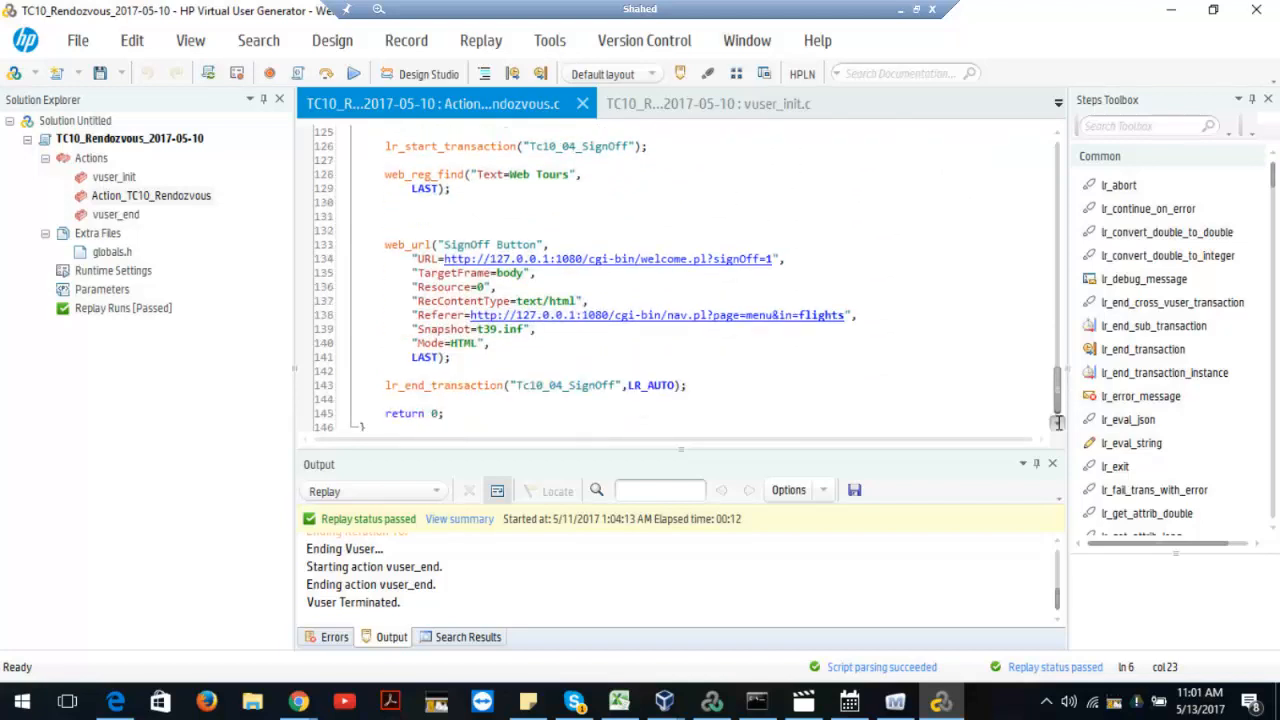
pyautogui.scroll(-3, 1058, 422)
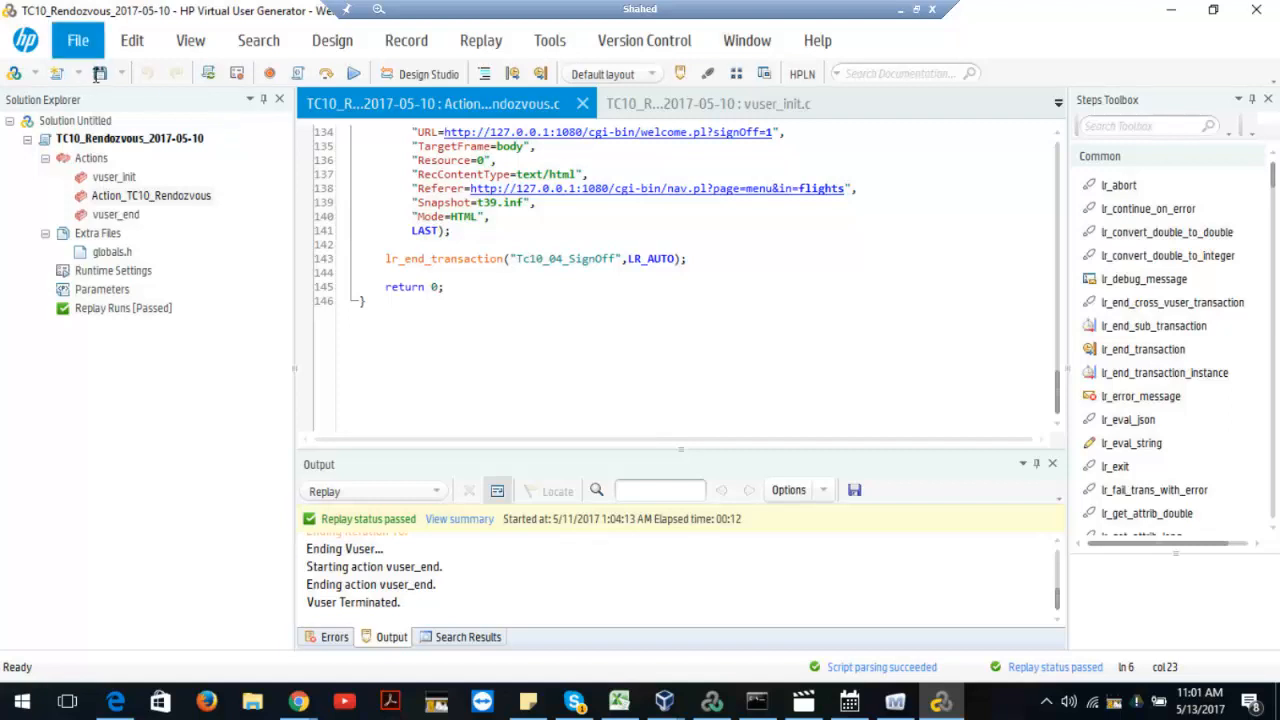
# - Save and close the TC10_Rendozvous_2017-05-10 script, and refresh the script in the Controller group's information
pyautogui.click(100, 72)
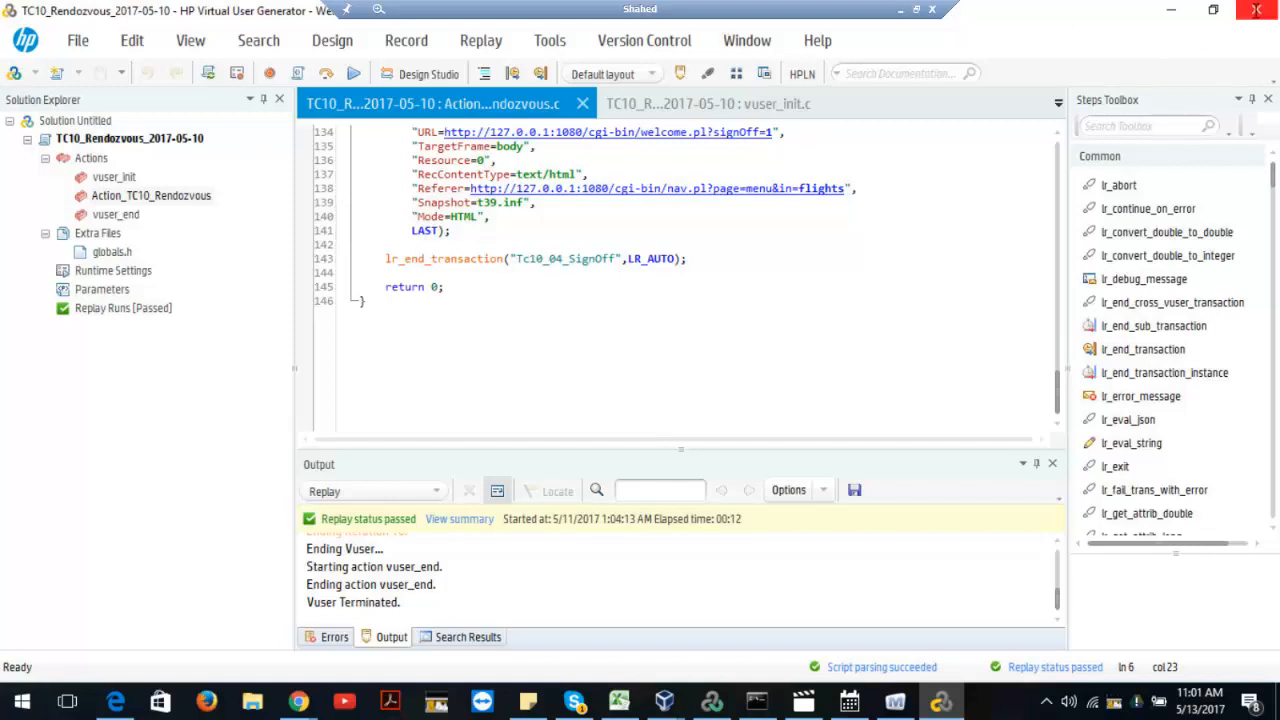
pyautogui.click(1256, 10)
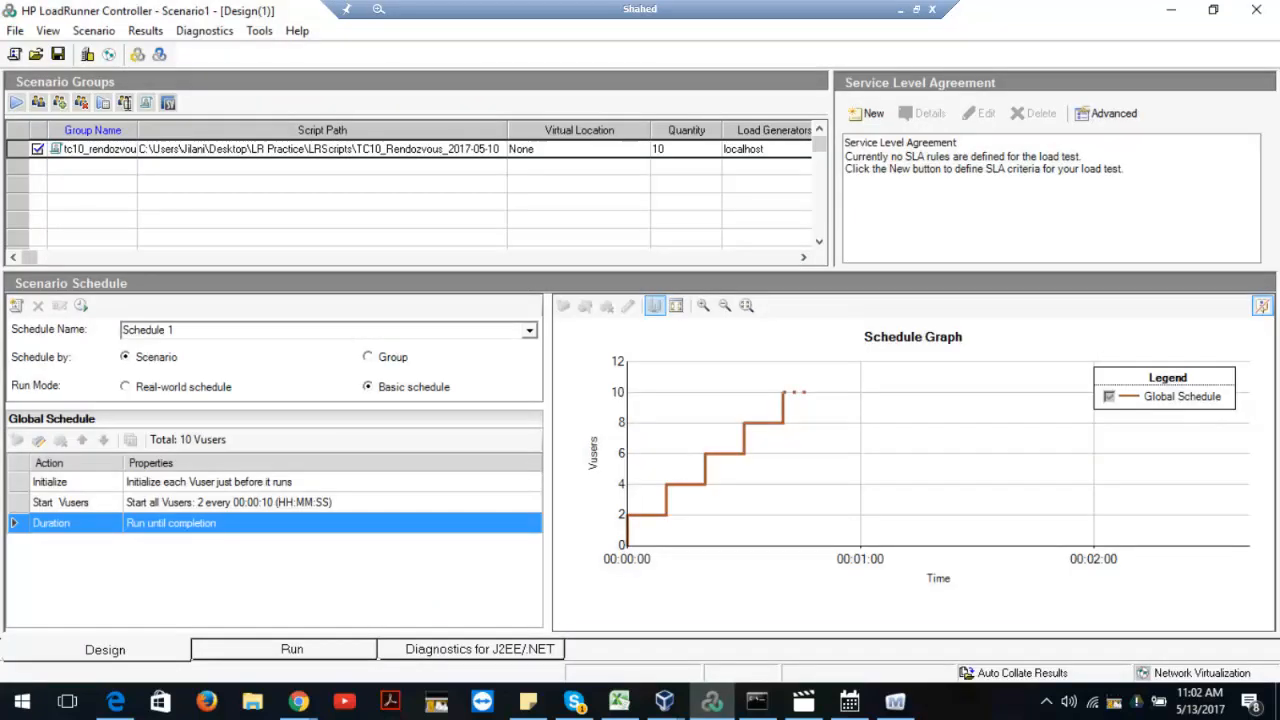
pyautogui.click(124, 102)
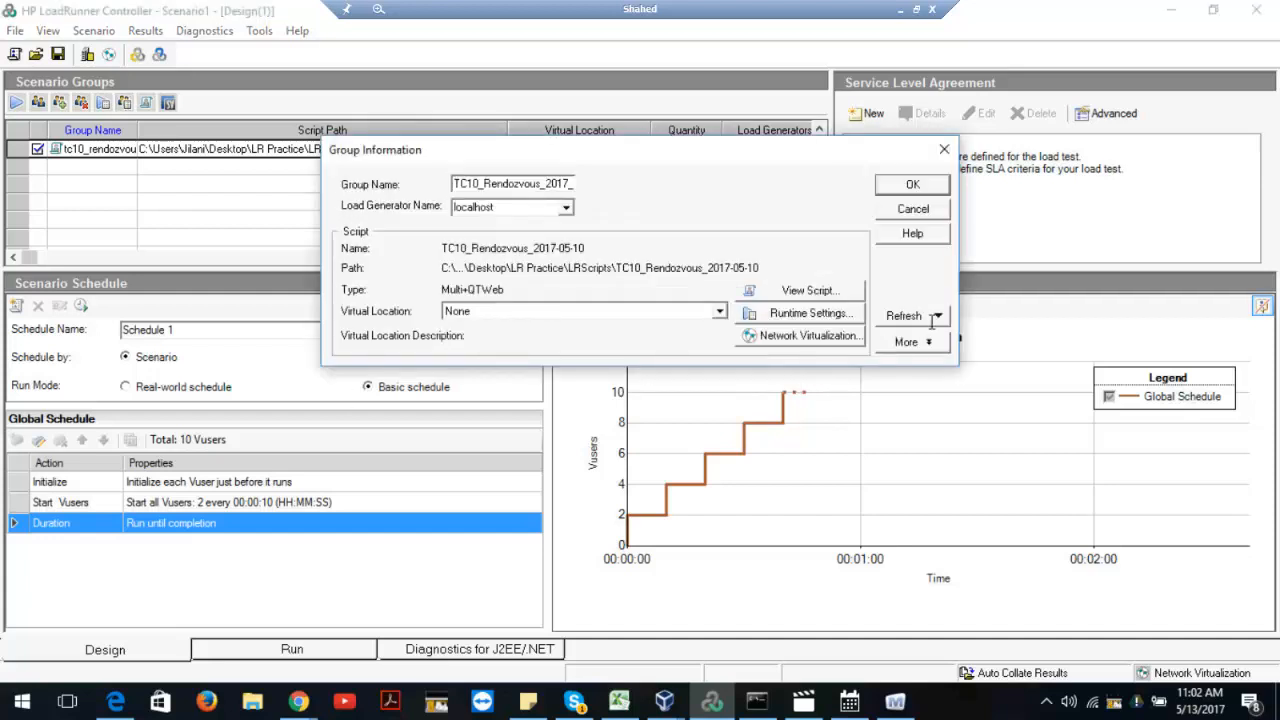
pyautogui.click(938, 315)
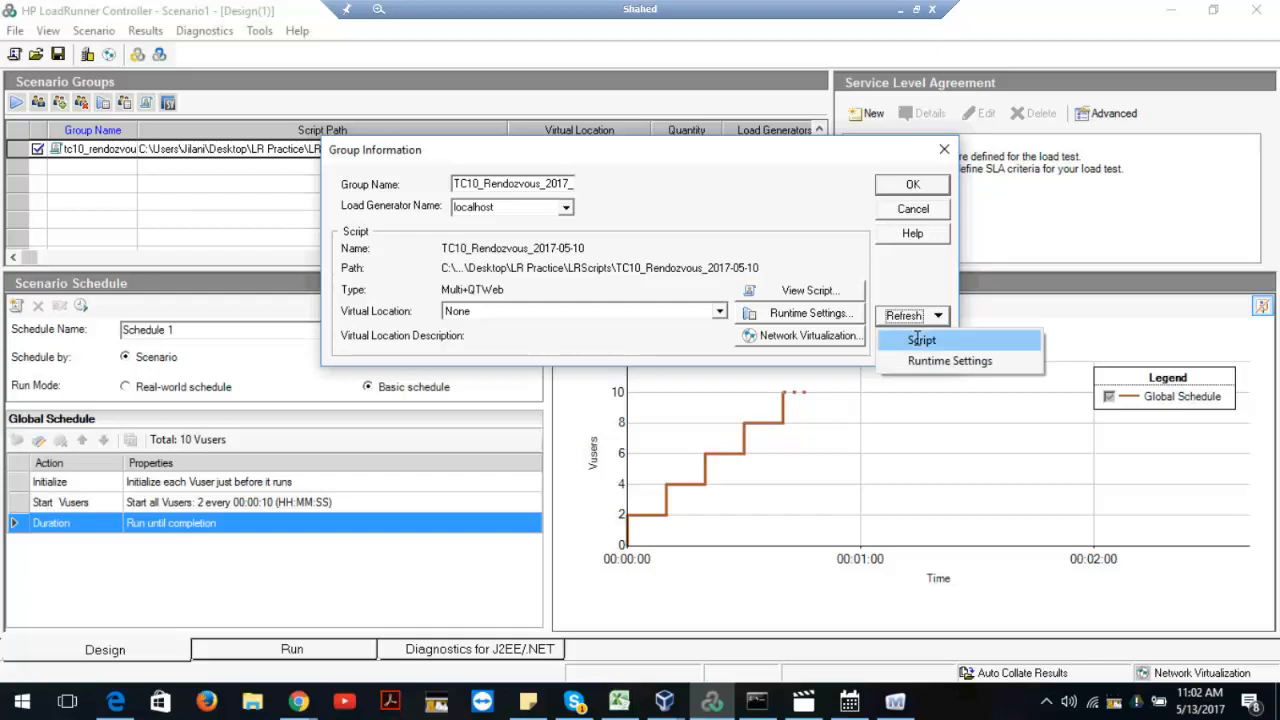
pyautogui.click(920, 340)
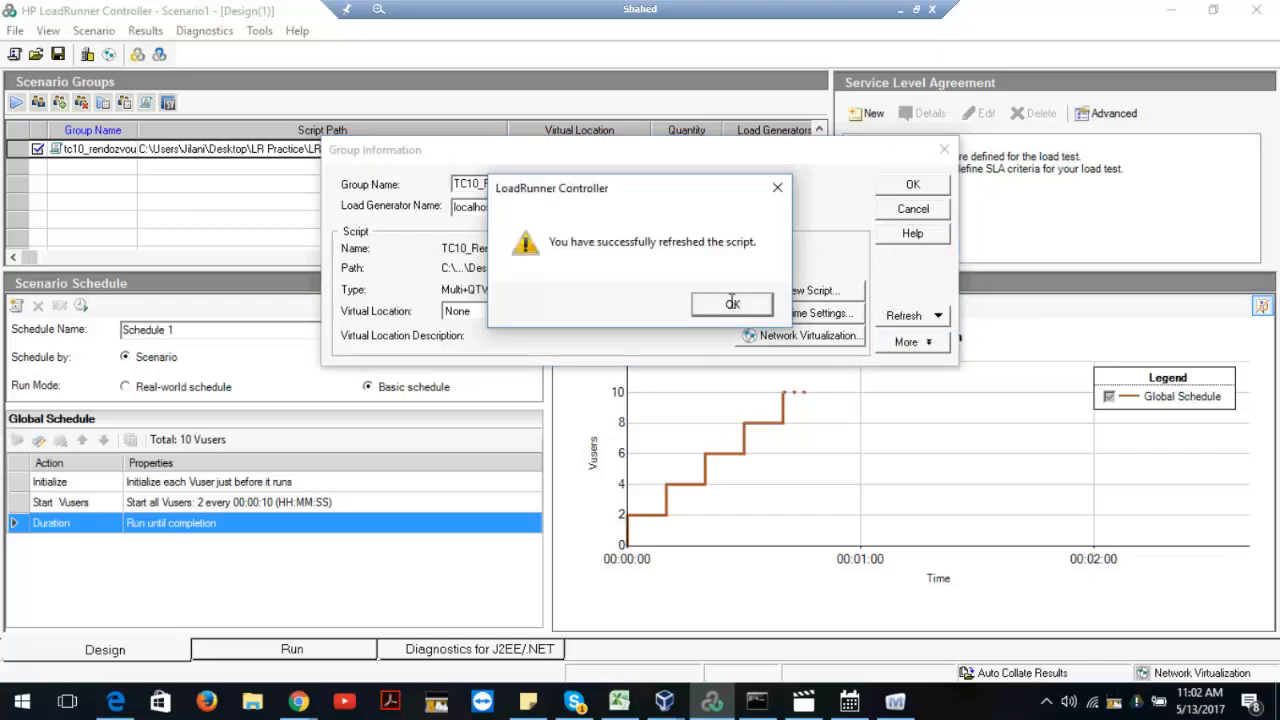
pyautogui.click(732, 303)
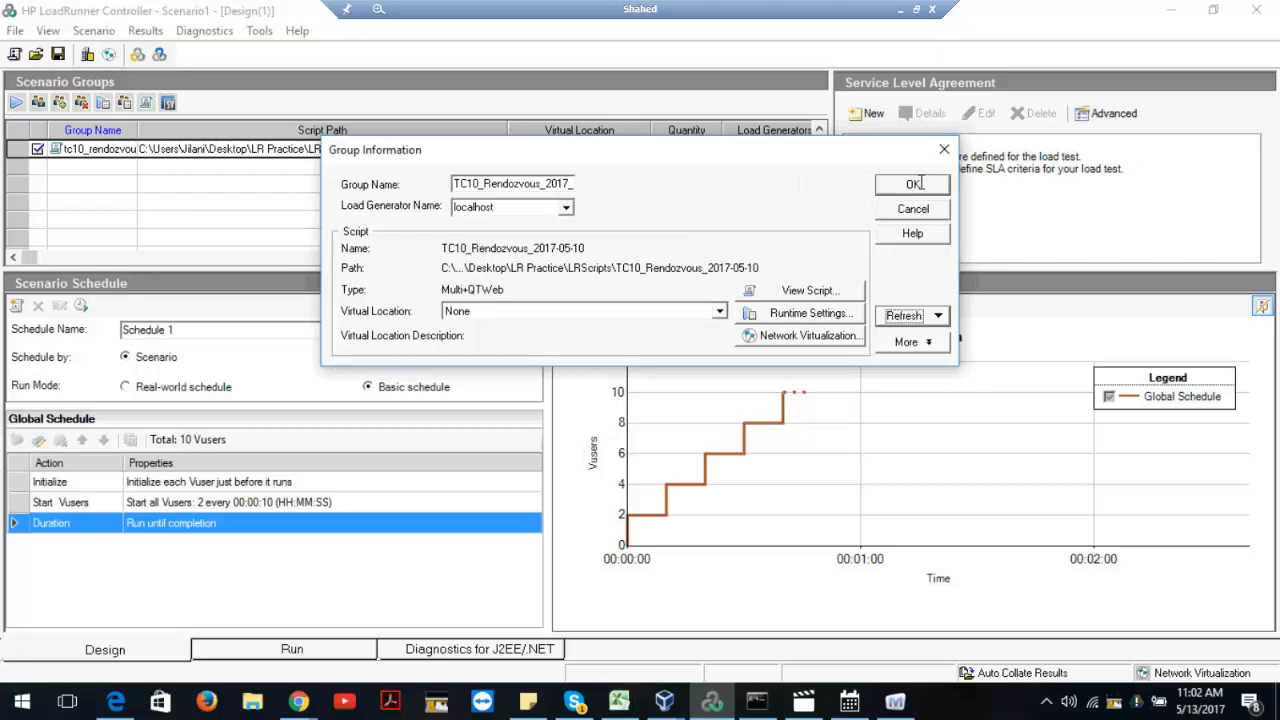
pyautogui.click(913, 184)
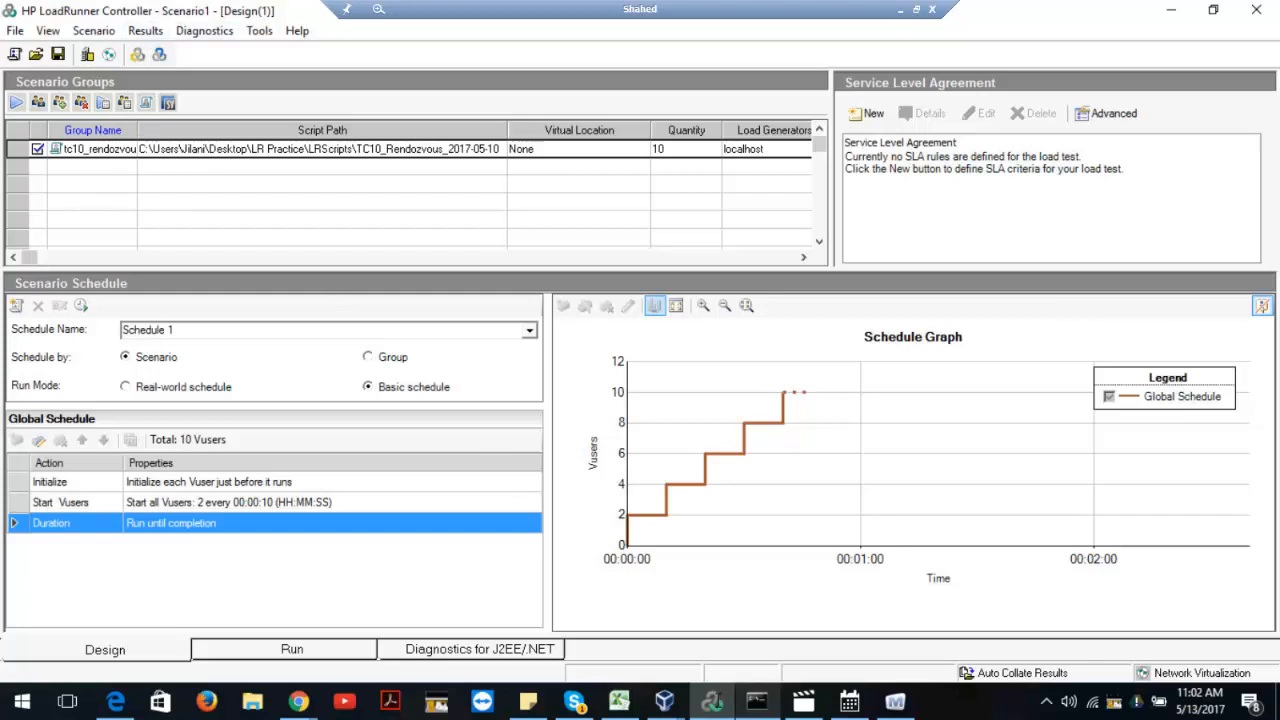
pyautogui.moveTo(712, 700)
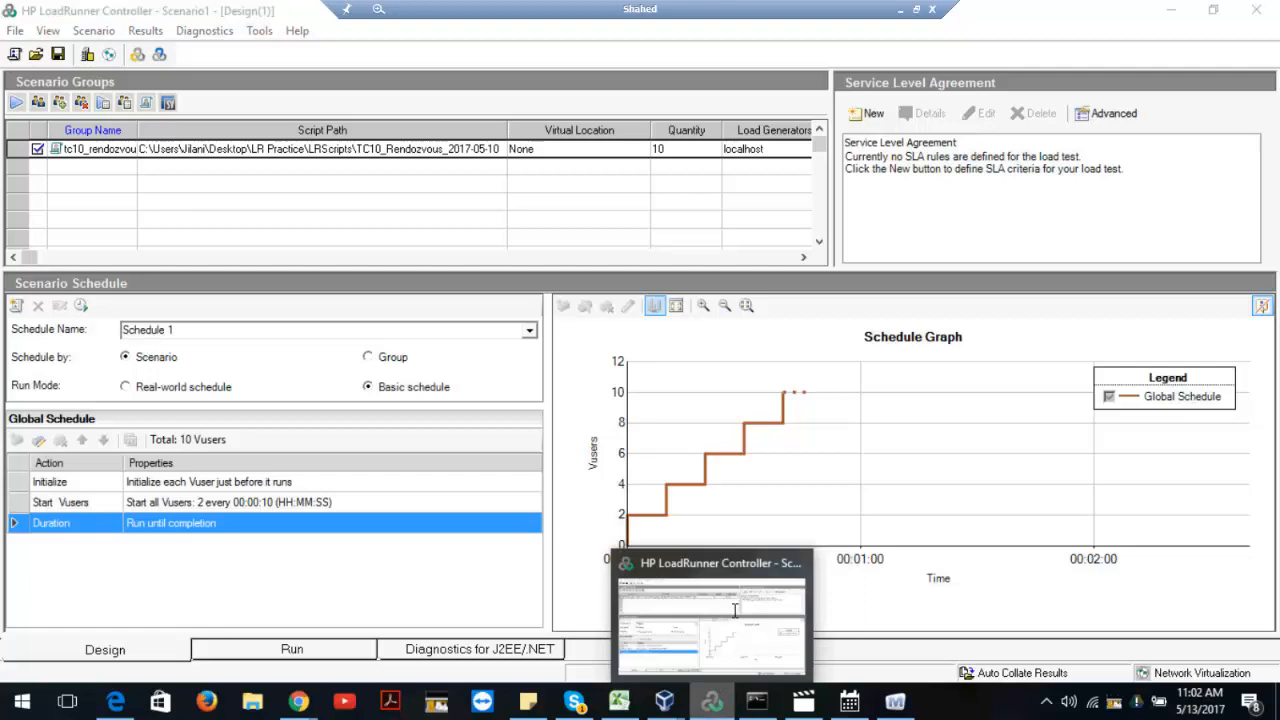
pyautogui.click(735, 610)
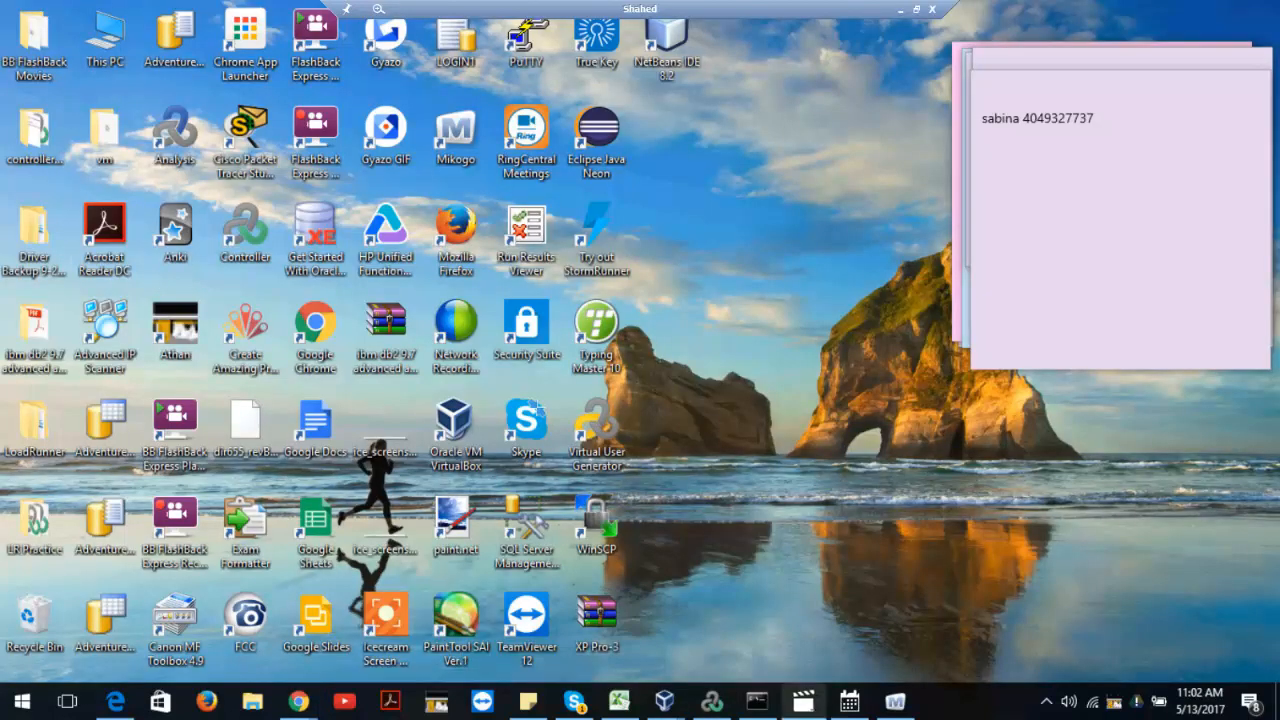
pyautogui.moveTo(712, 700)
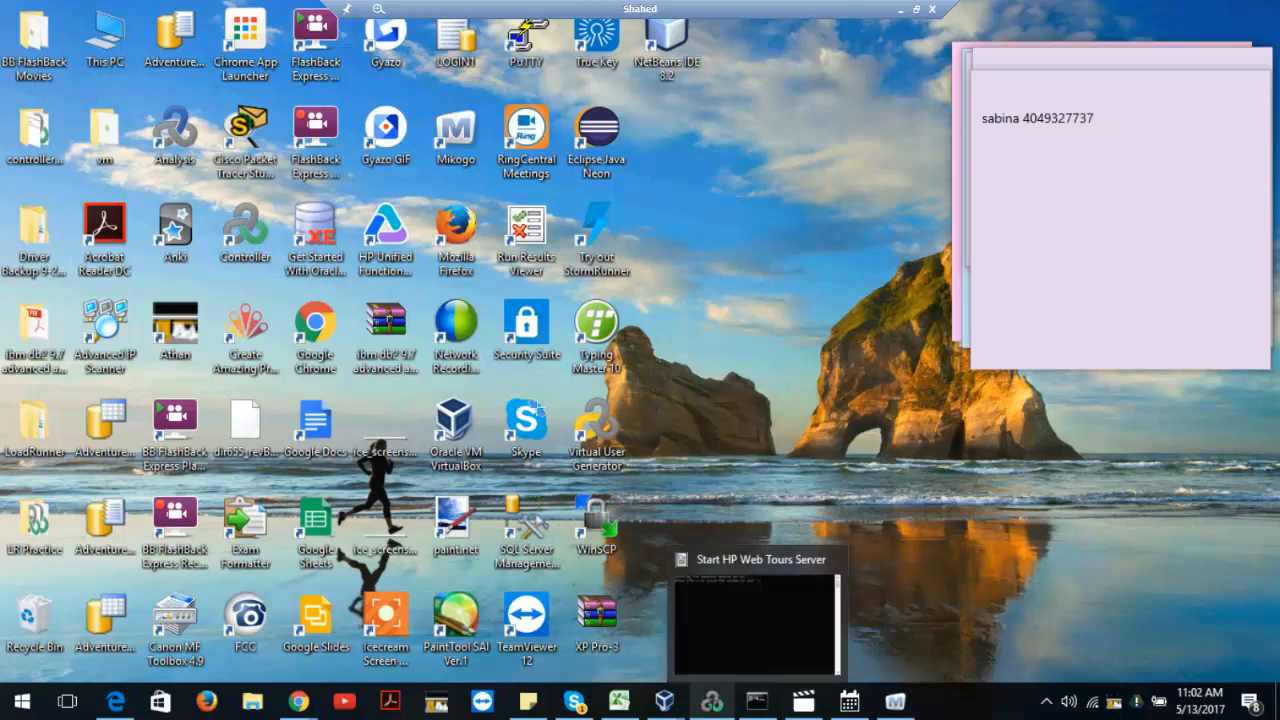
pyautogui.click(680, 615)
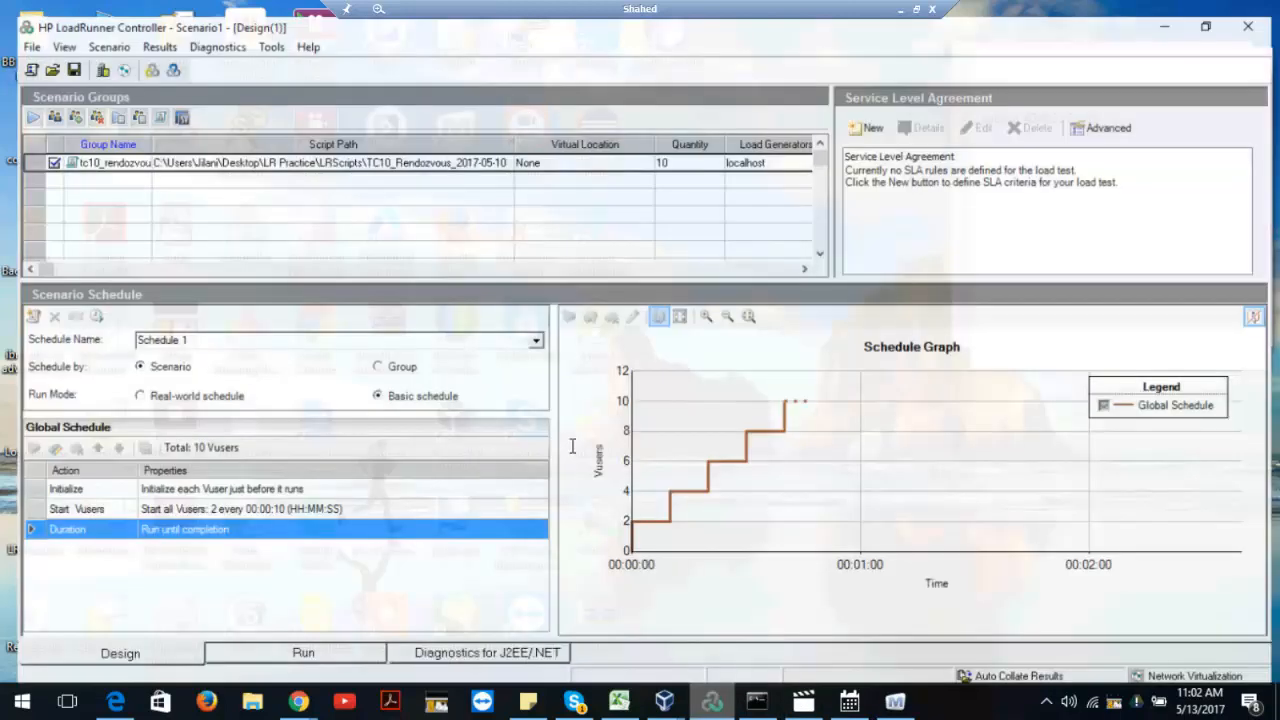
# - Open the last run's results in LoadRunner Analysis, examine the summary report's transaction and HTTP response summaries, and close it without saving
pyautogui.click(146, 31)
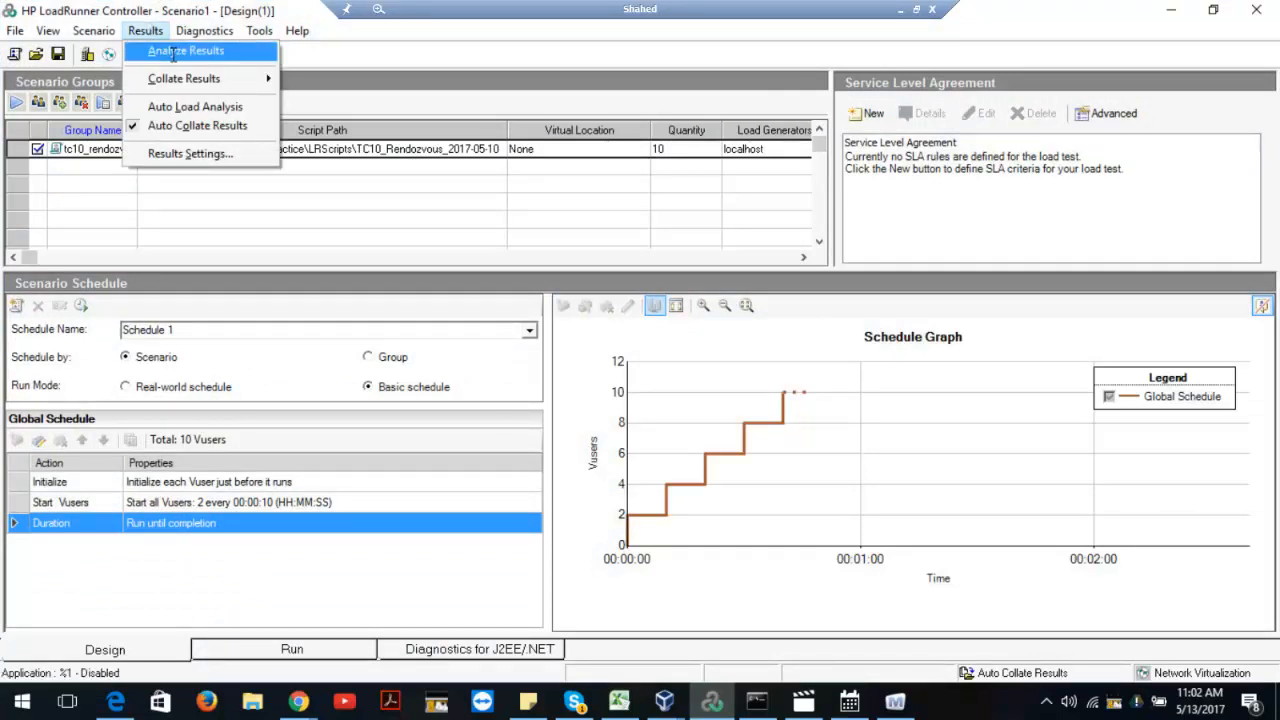
pyautogui.click(174, 52)
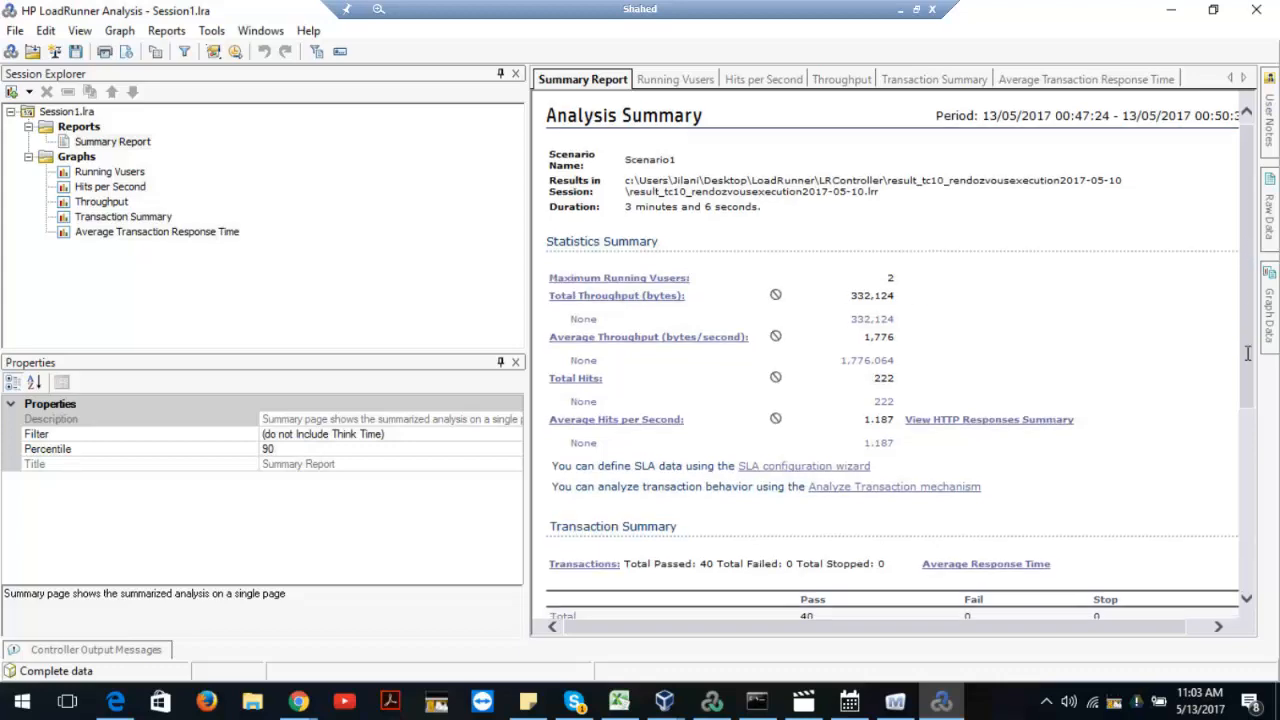
pyautogui.scroll(-2, 1238, 455)
pyautogui.scroll(-5, 1238, 470)
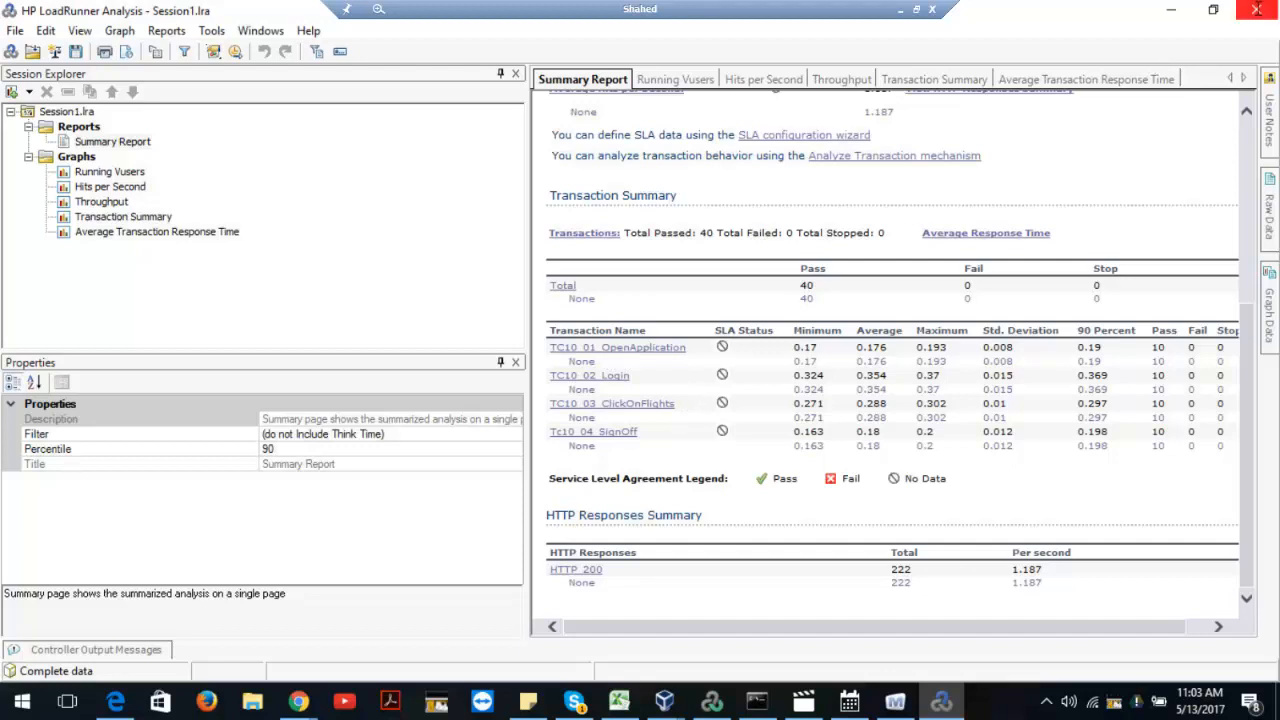
pyautogui.click(1257, 10)
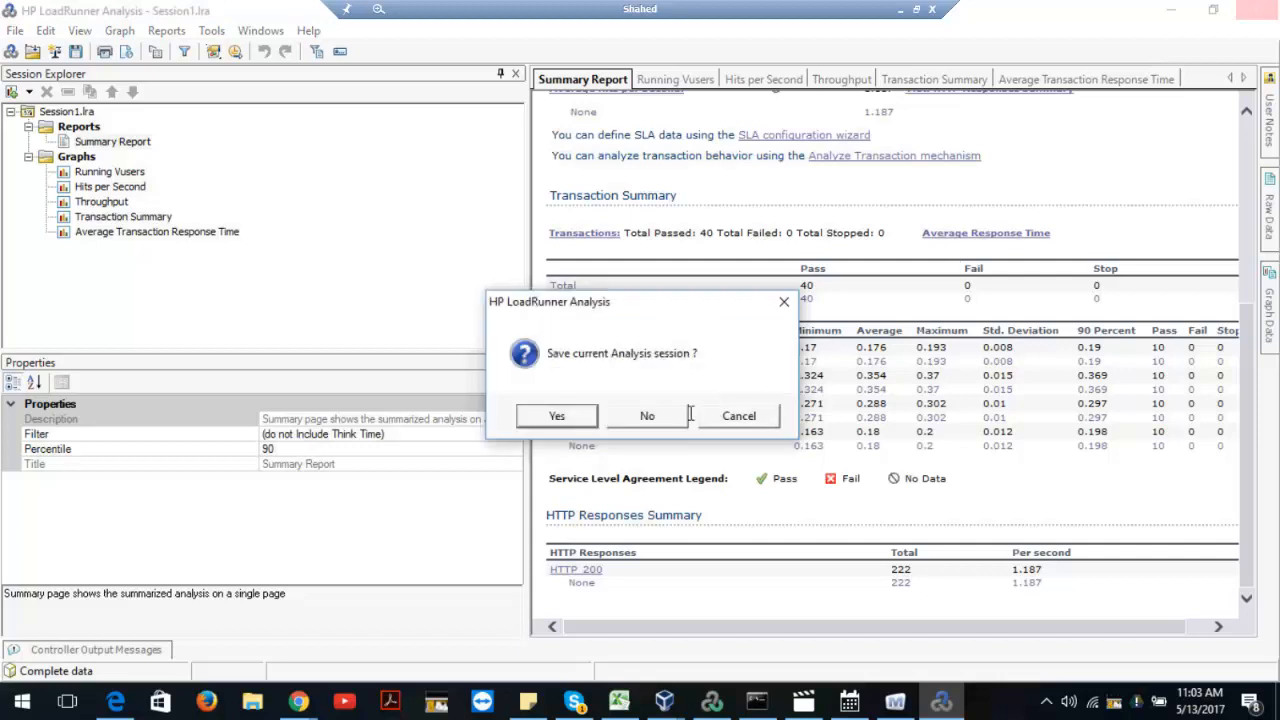
pyautogui.click(648, 415)
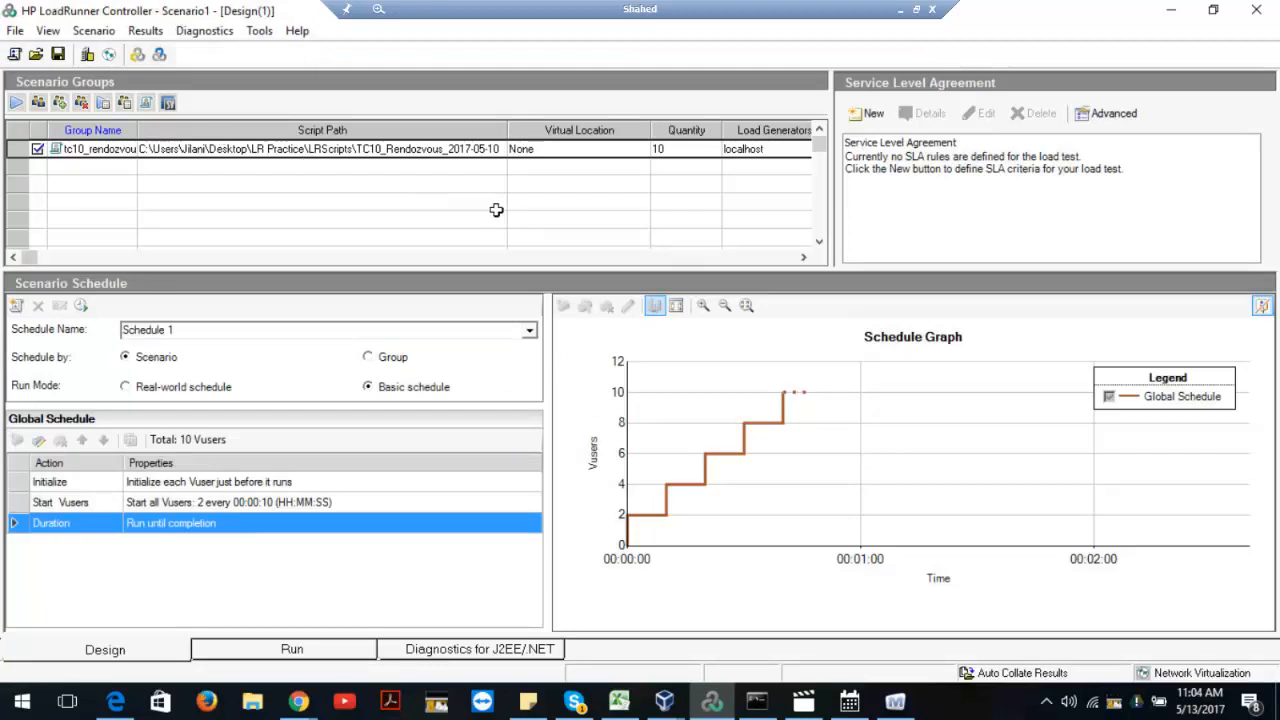
pyautogui.click(574, 149)
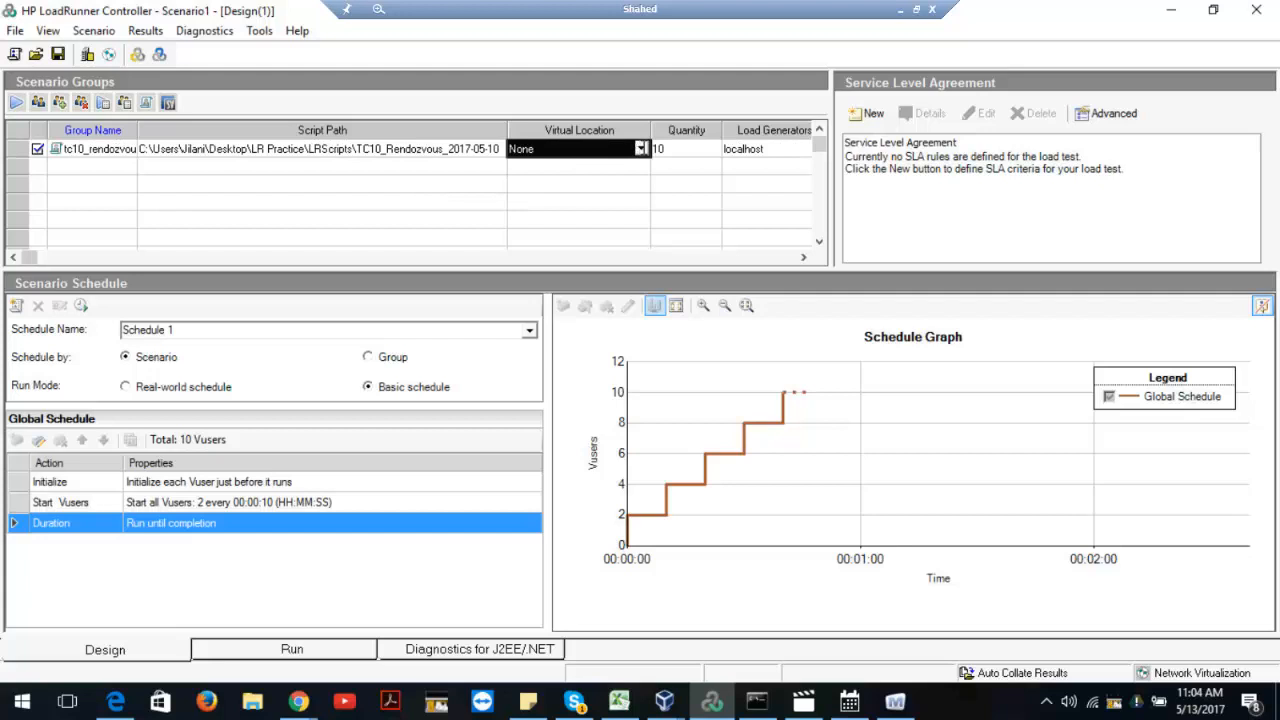
pyautogui.click(640, 148)
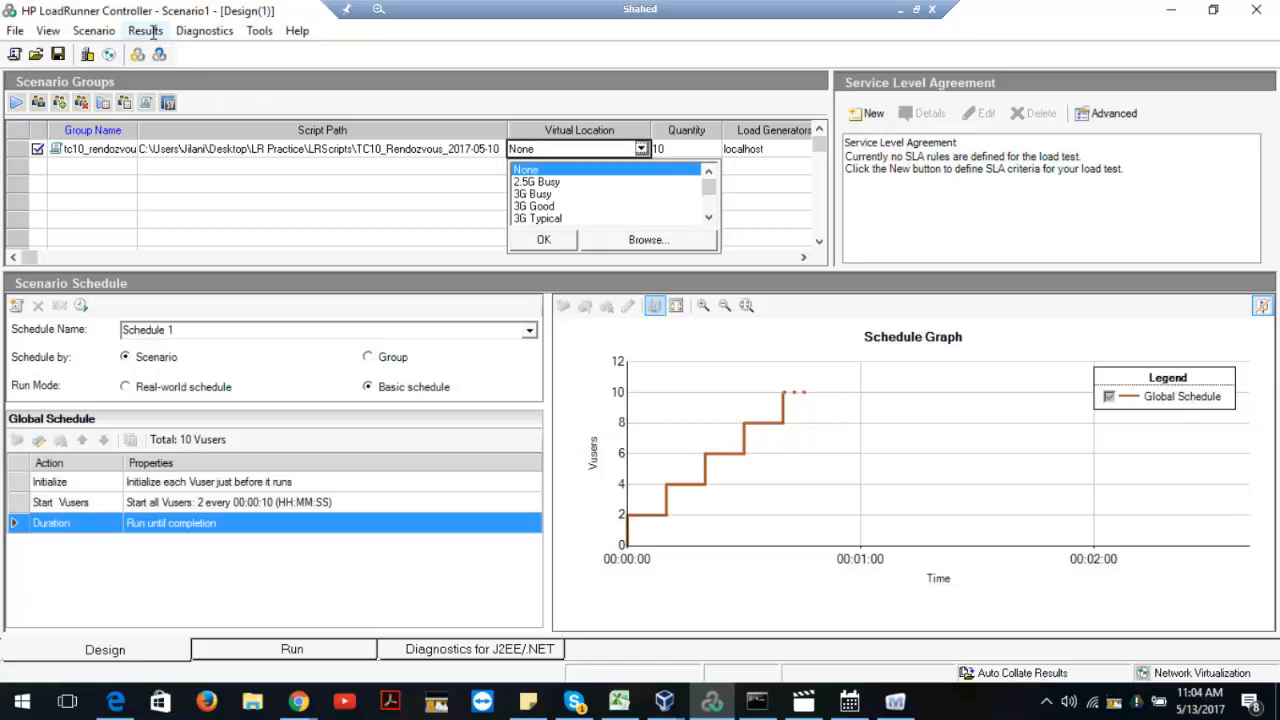
# - Change the scenario's results name in the results settings to result_tc10_rendozvousexecution2017-05-13_Execution1
pyautogui.click(153, 33)
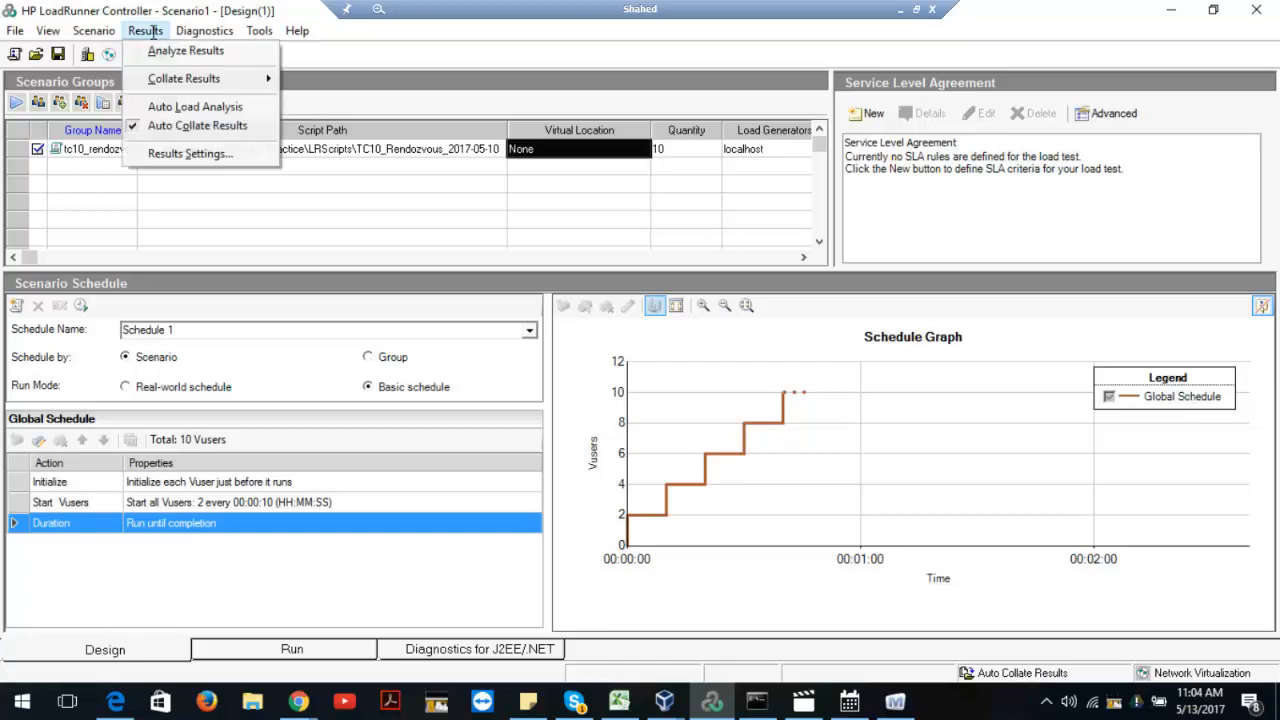
pyautogui.click(173, 155)
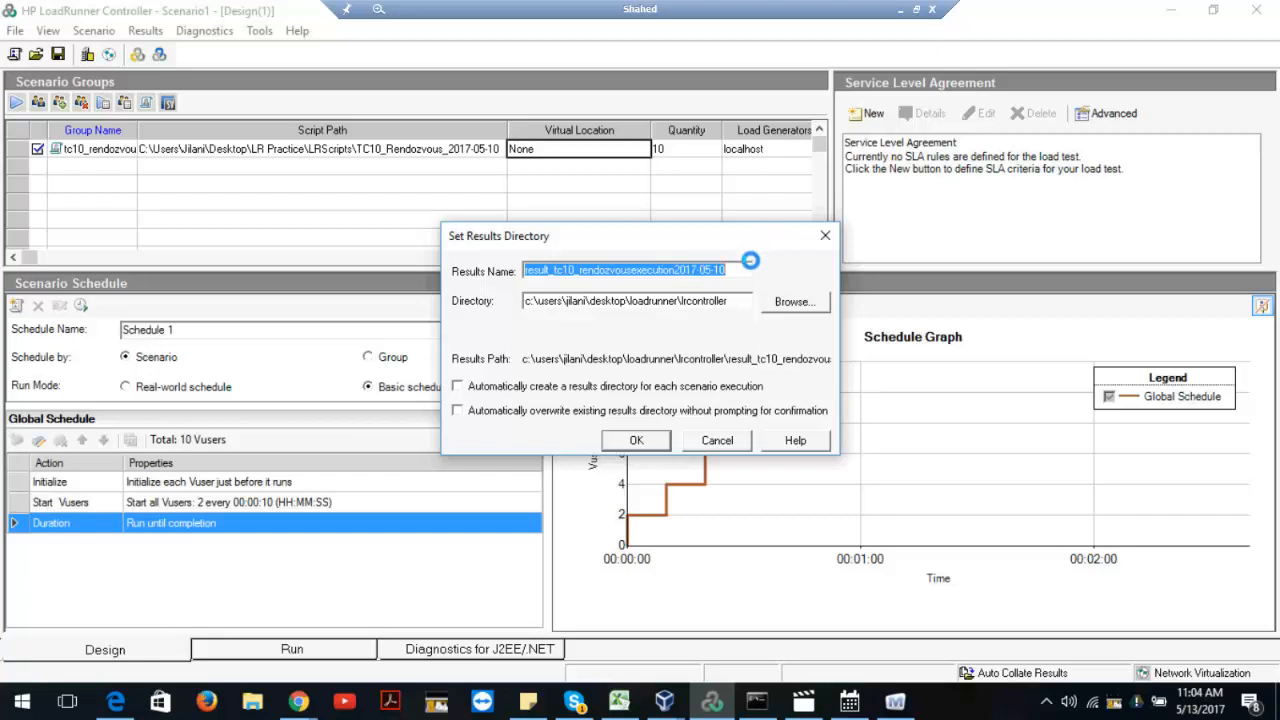
pyautogui.click(739, 267)
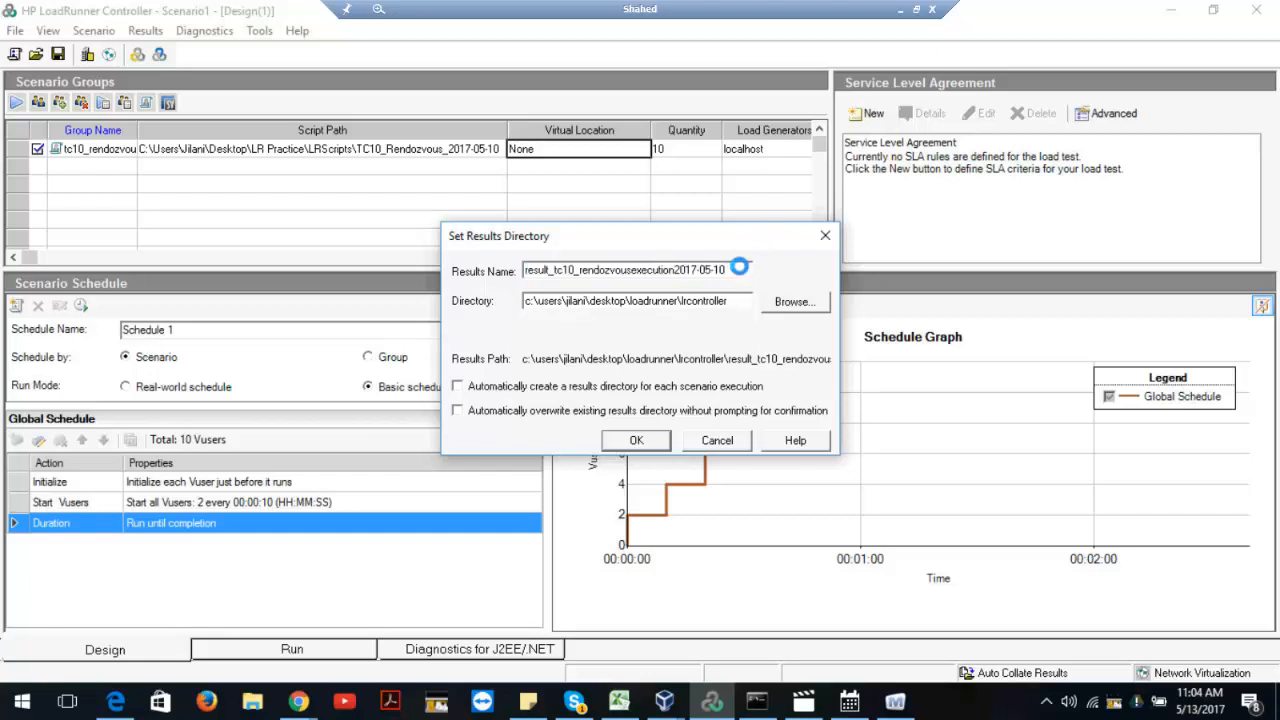
pyautogui.press('BackSpace')
pyautogui.write('3')
pyautogui.write('_Execution1')
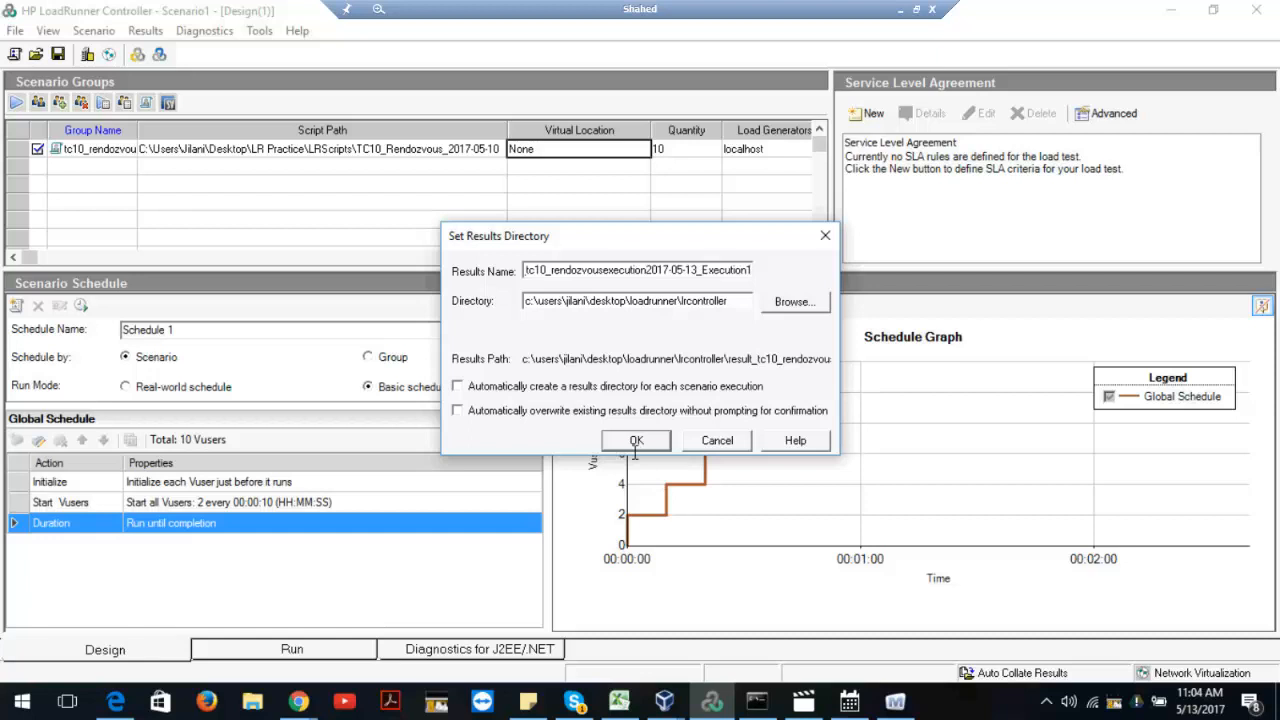
# - Replace the _Execution1 suffix of the results name with _10VU and confirm the results directory
pyautogui.press('BackSpace')
pyautogui.press('BackSpace')
pyautogui.press('BackSpace')
pyautogui.press('BackSpace')
pyautogui.press('BackSpace')
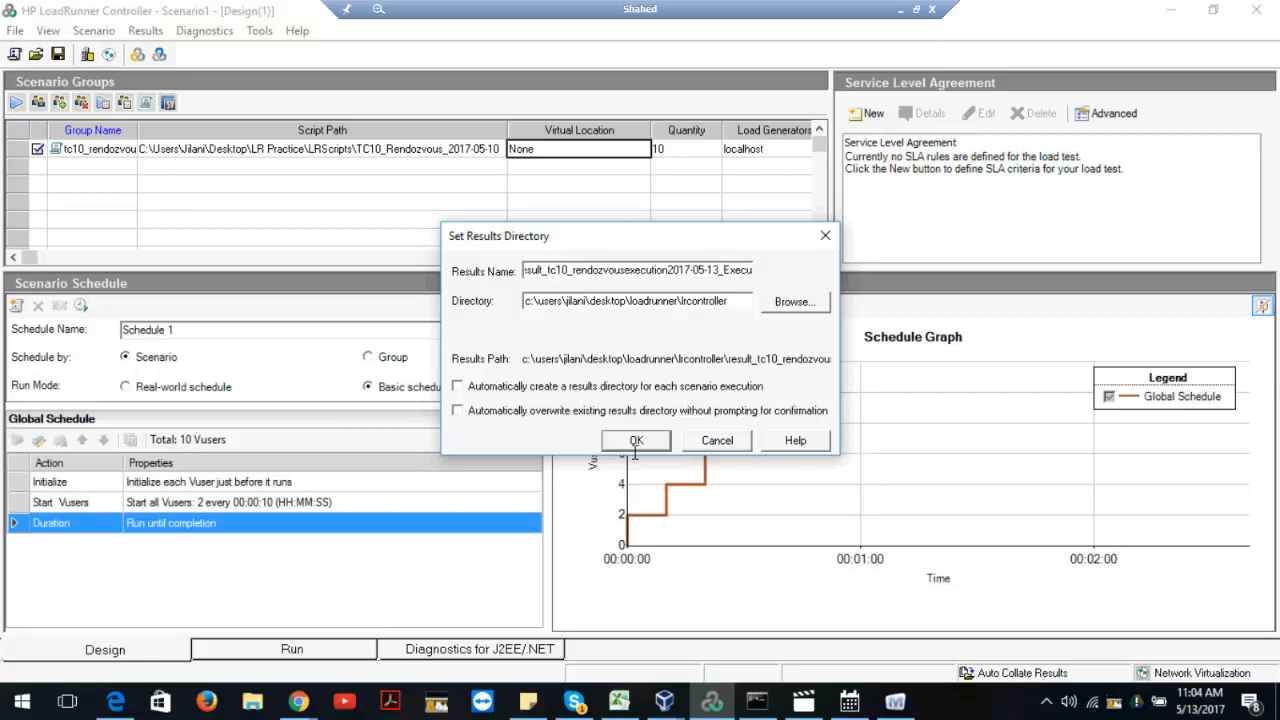
pyautogui.press('BackSpace')
pyautogui.press('BackSpace')
pyautogui.press('BackSpace')
pyautogui.press('BackSpace')
pyautogui.press('BackSpace')
pyautogui.press('BackSpace')
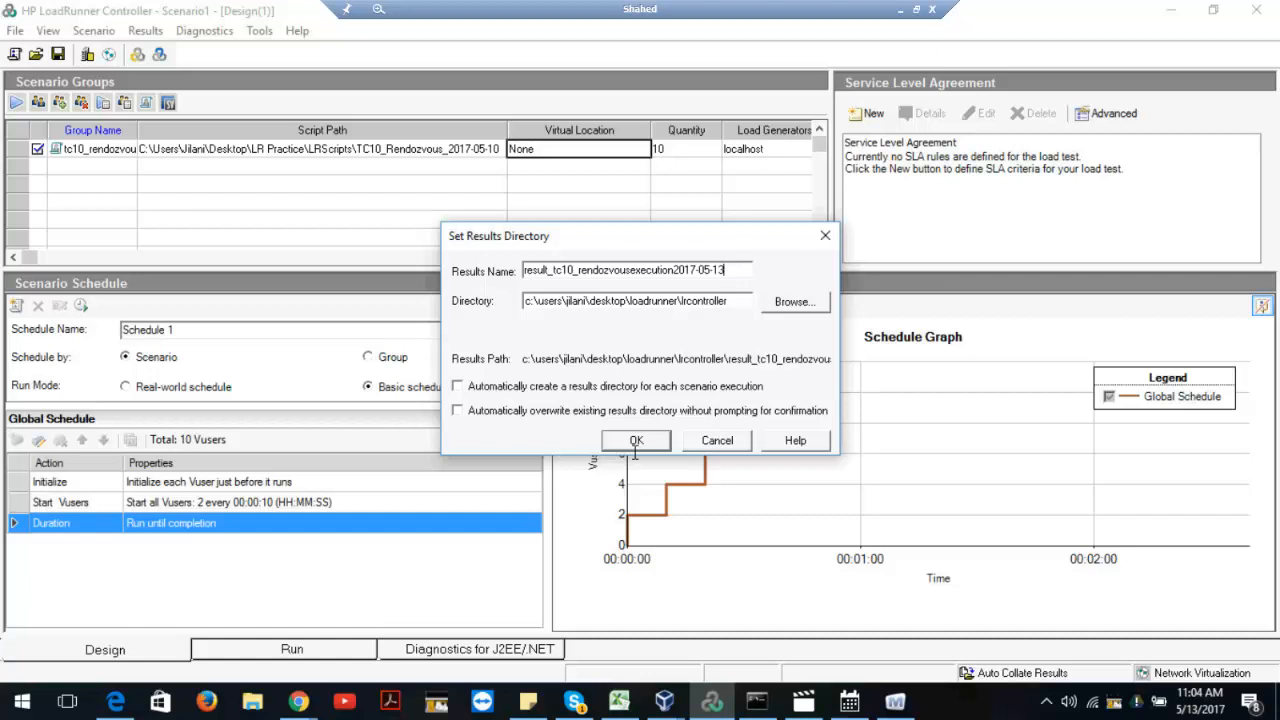
pyautogui.press('BackSpace')
pyautogui.write('3_10VU')
pyautogui.press('Return')
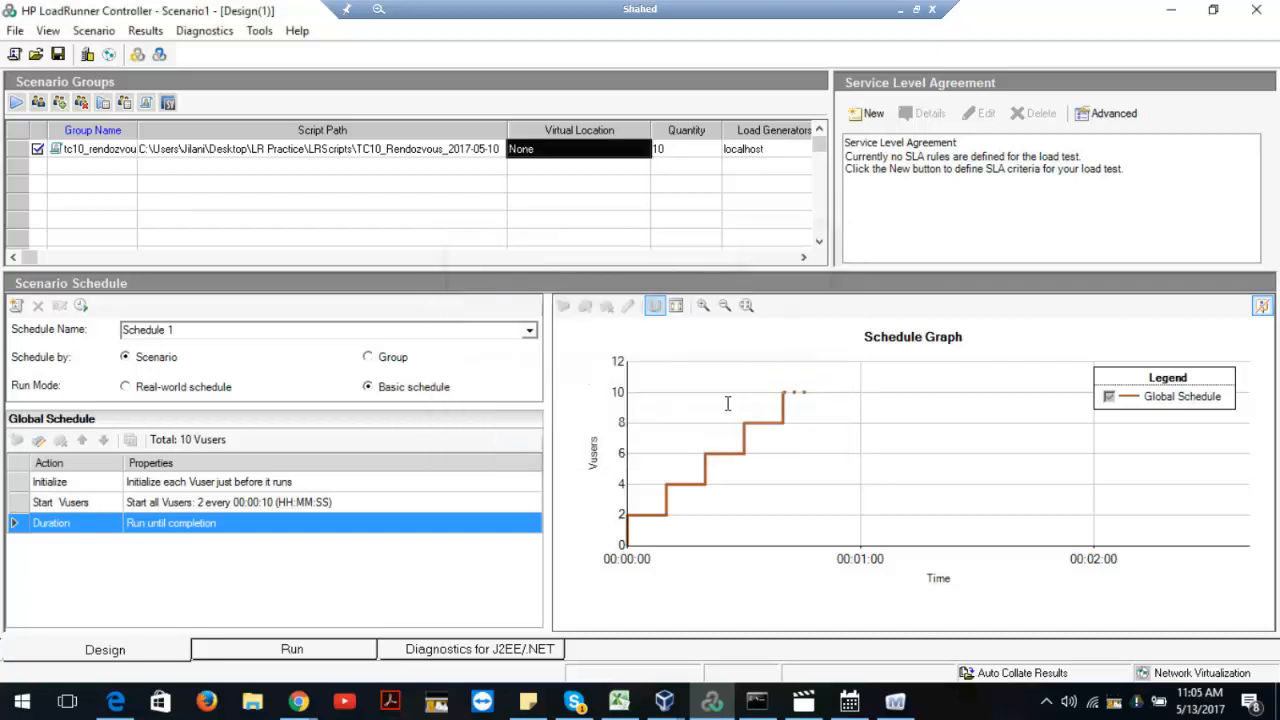
# - Change the ending of the scenario's results name to _10VUs in the results settings and confirm it
pyautogui.click(152, 33)
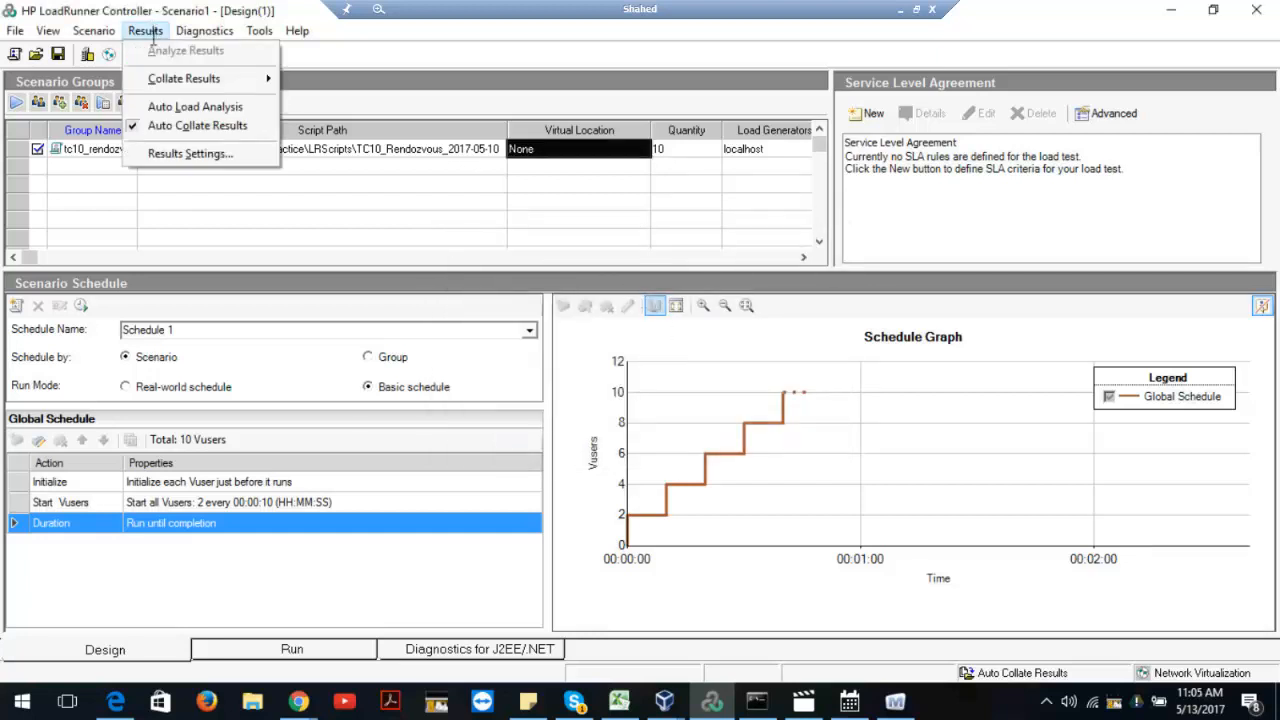
pyautogui.click(193, 155)
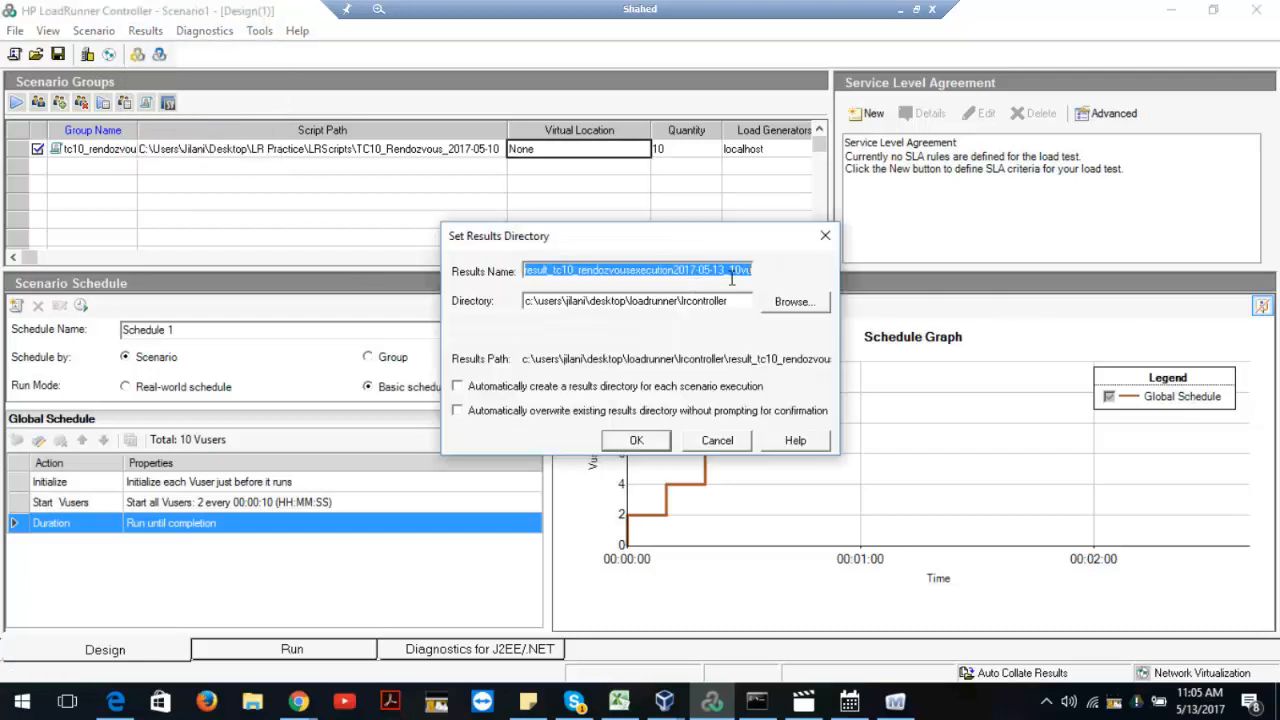
pyautogui.click(731, 269)
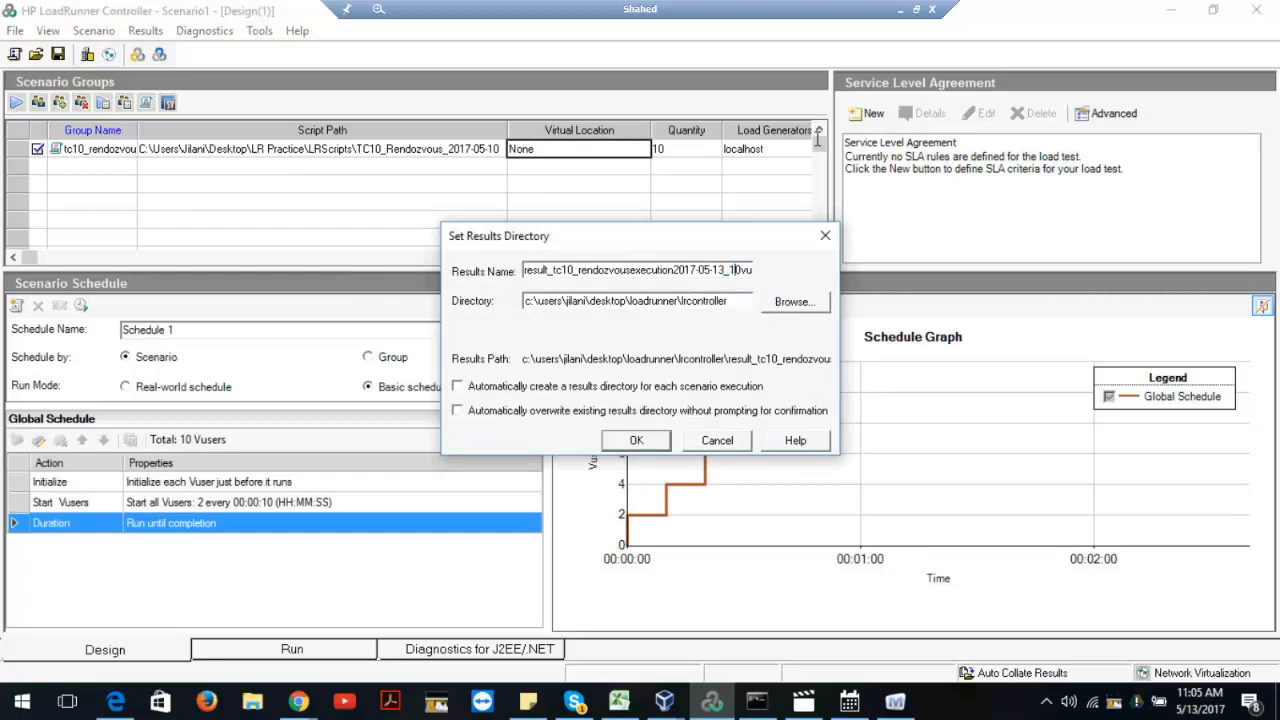
pyautogui.hotkey('shift', 'End')
pyautogui.hotkey('shift', 'Right')
pyautogui.press('BackSpace')
pyautogui.press('BackSpace')
pyautogui.write('VUs')
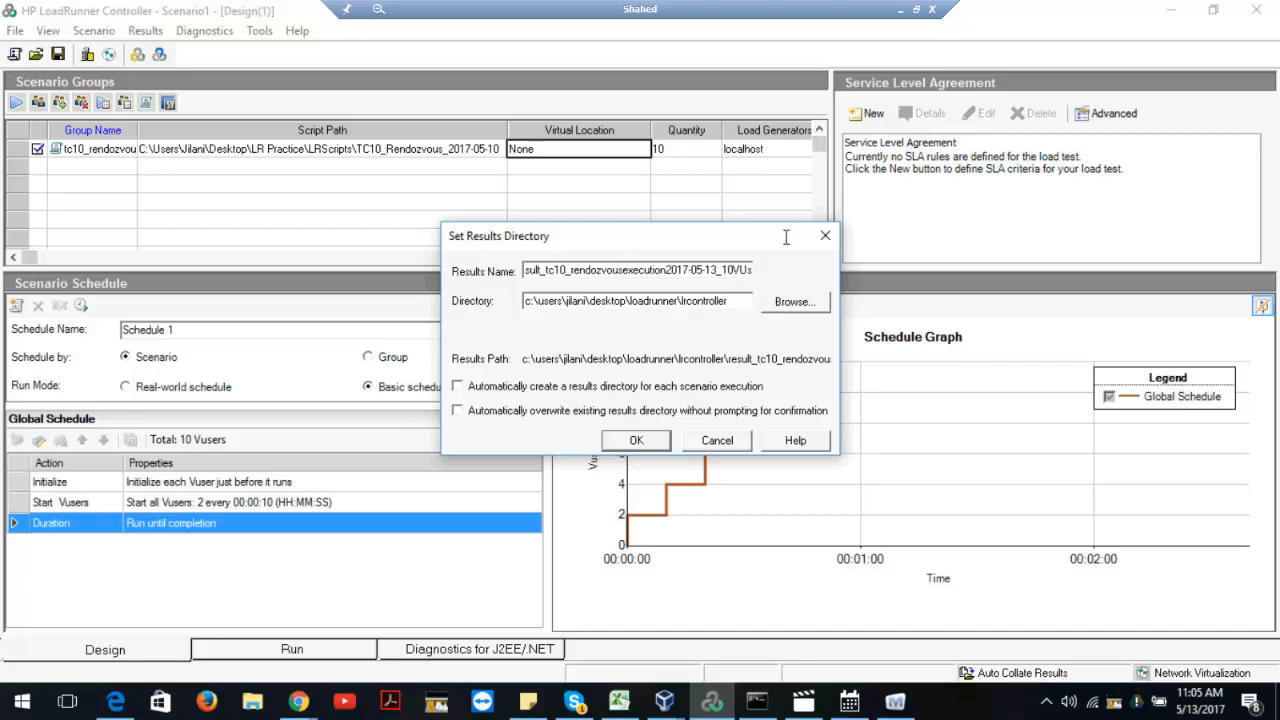
pyautogui.click(636, 440)
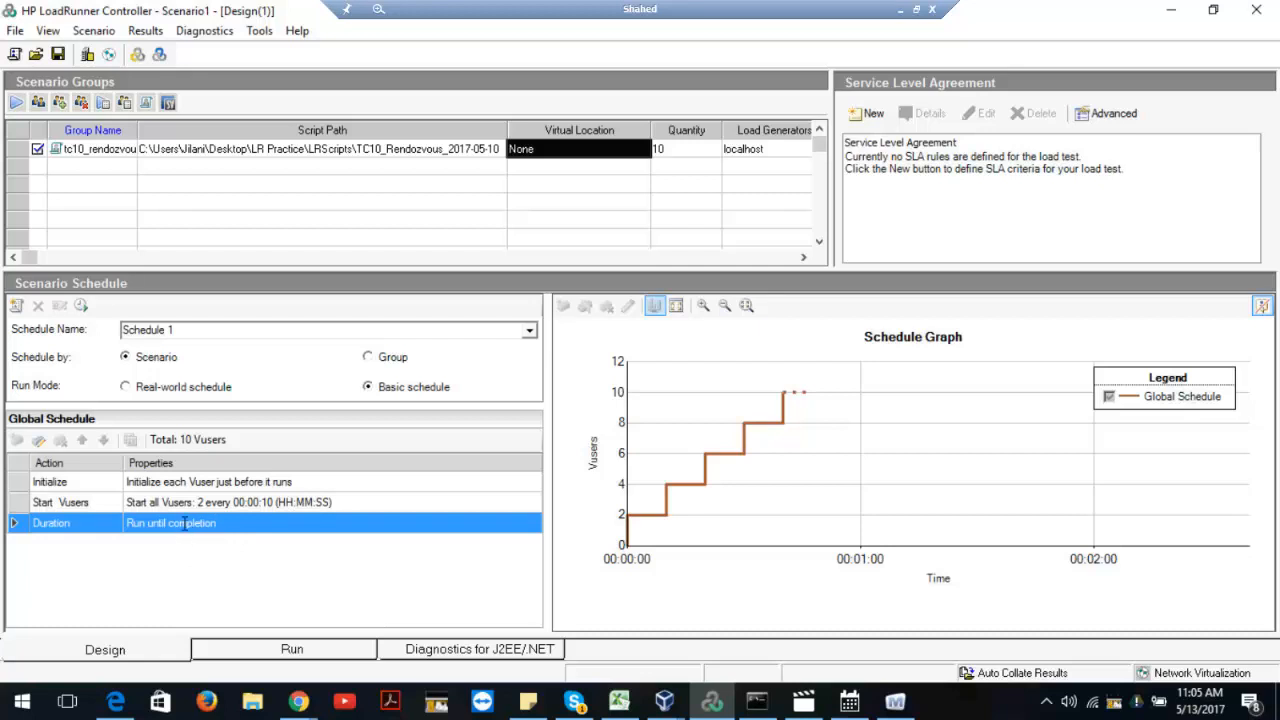
# - Review the rendezvous script's run-time settings: run logic iterations, pacing, log, think time, miscellaneous and Internet protocol preferences
pyautogui.click(16, 148)
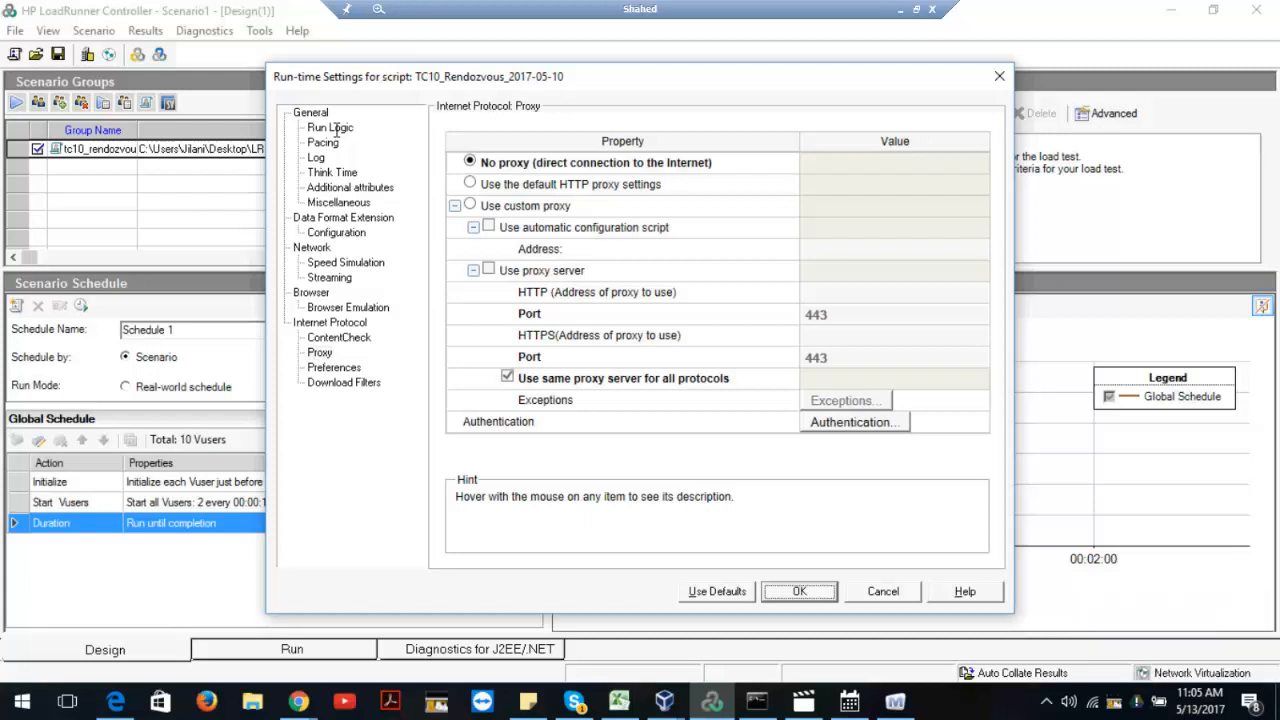
pyautogui.click(330, 128)
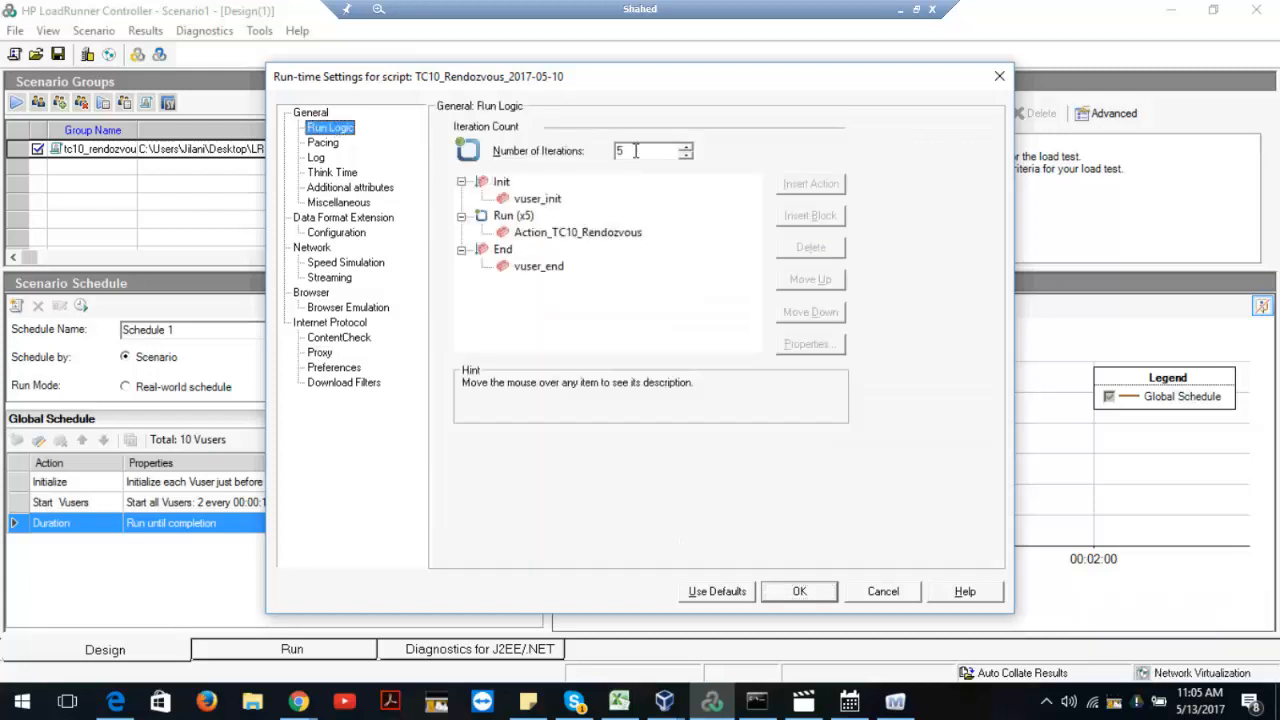
pyautogui.click(635, 150)
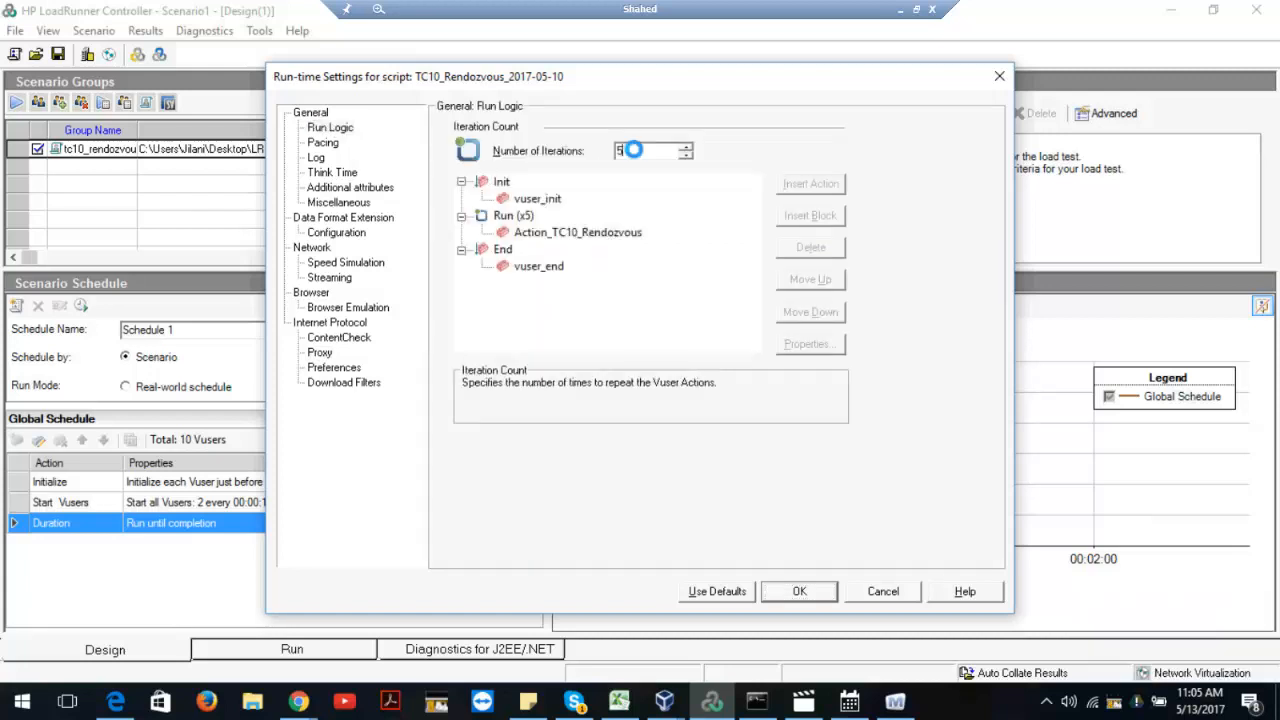
pyautogui.doubleClick(635, 150)
pyautogui.click(323, 143)
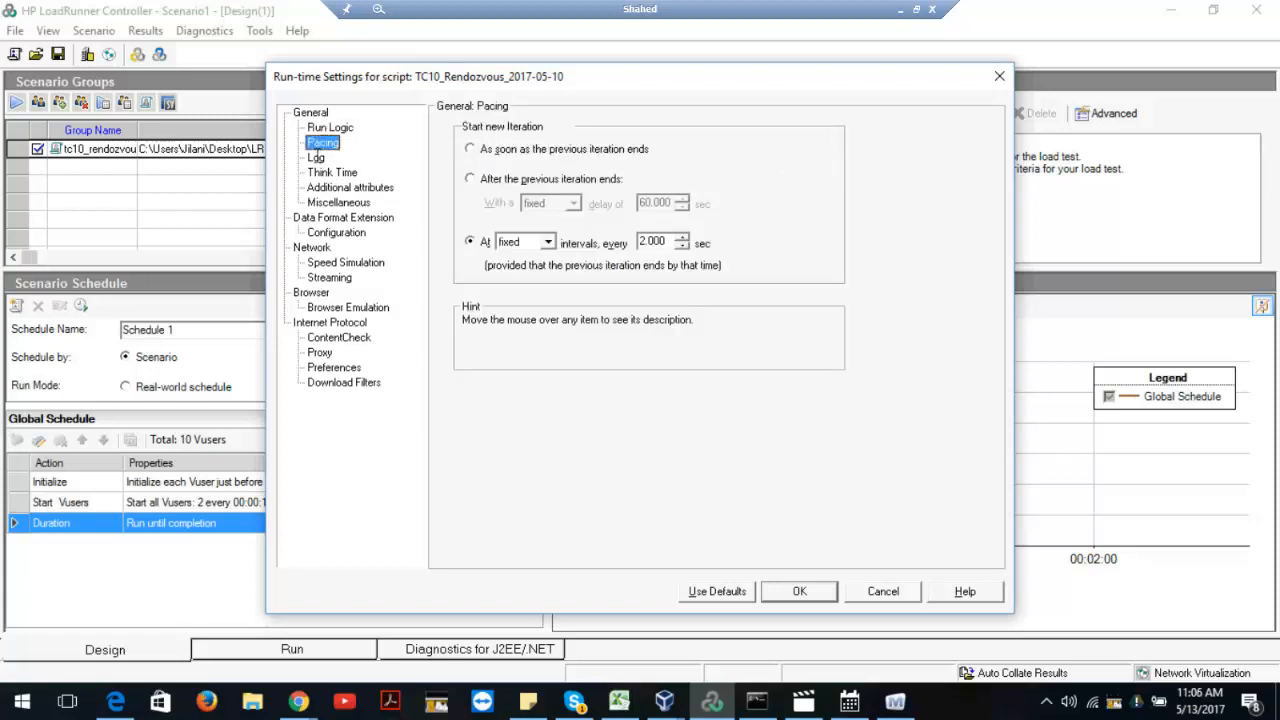
pyautogui.click(316, 157)
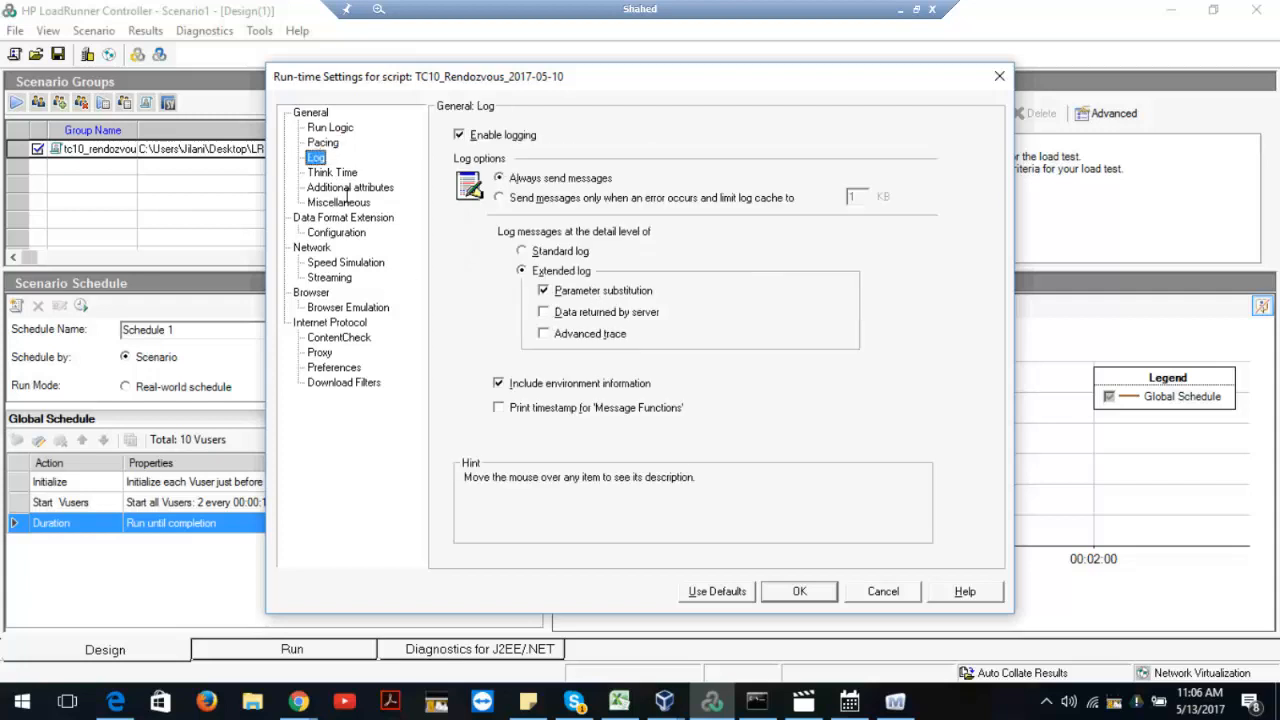
pyautogui.click(336, 173)
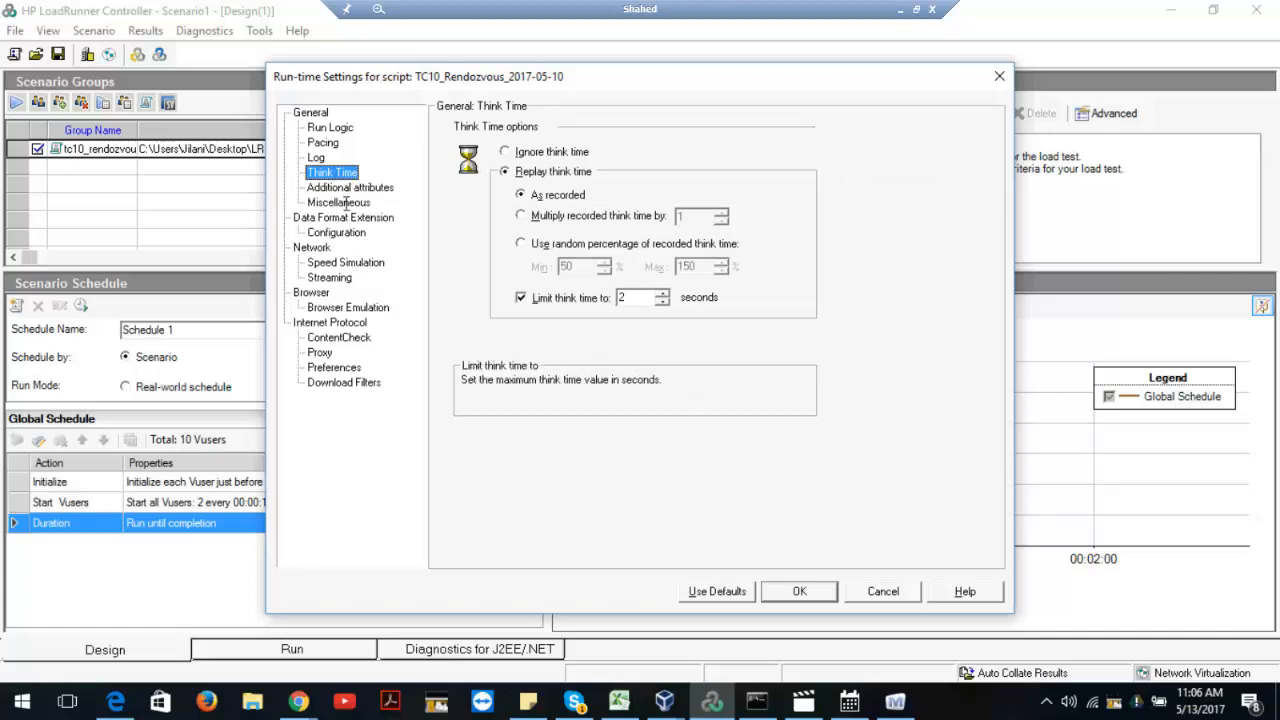
pyautogui.click(345, 203)
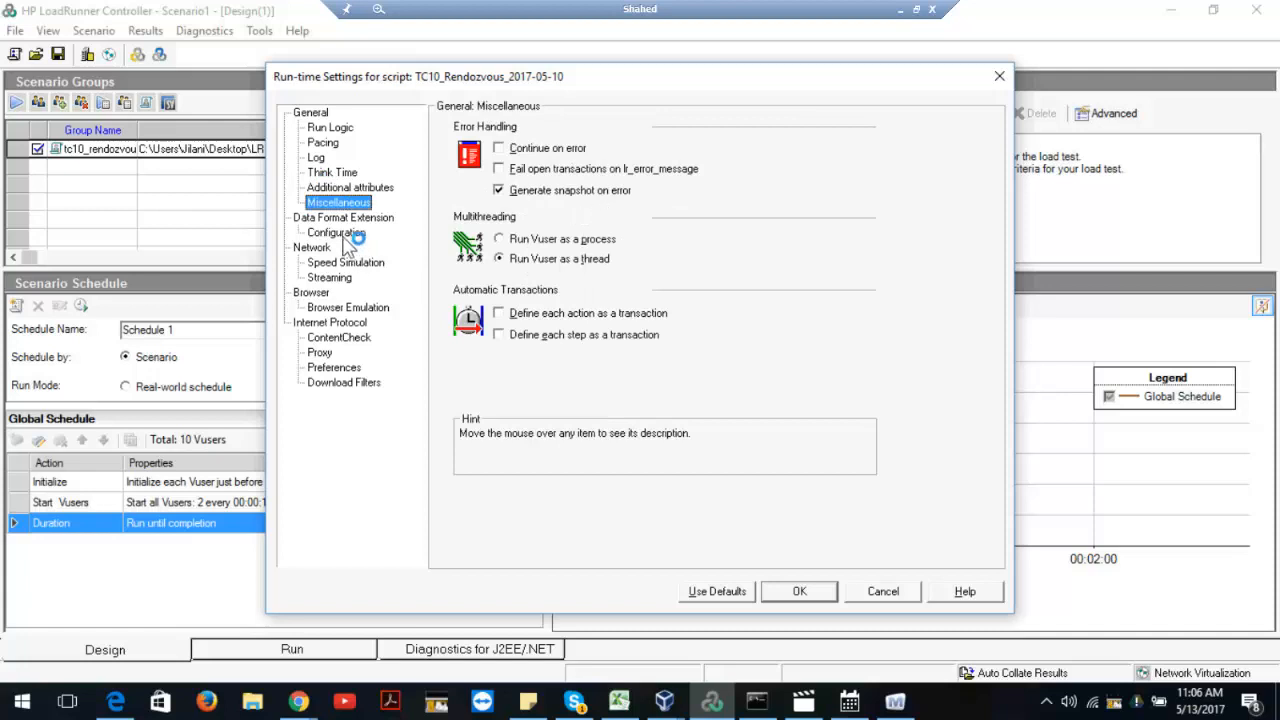
pyautogui.click(347, 368)
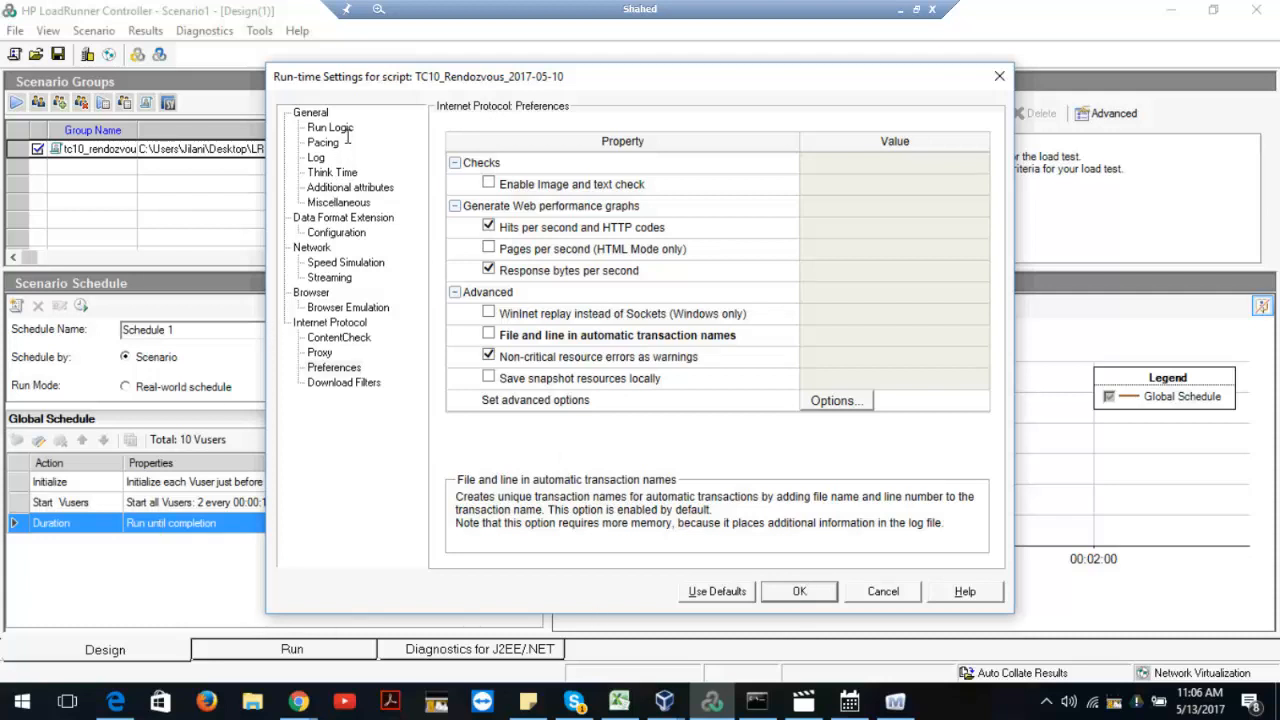
pyautogui.click(335, 128)
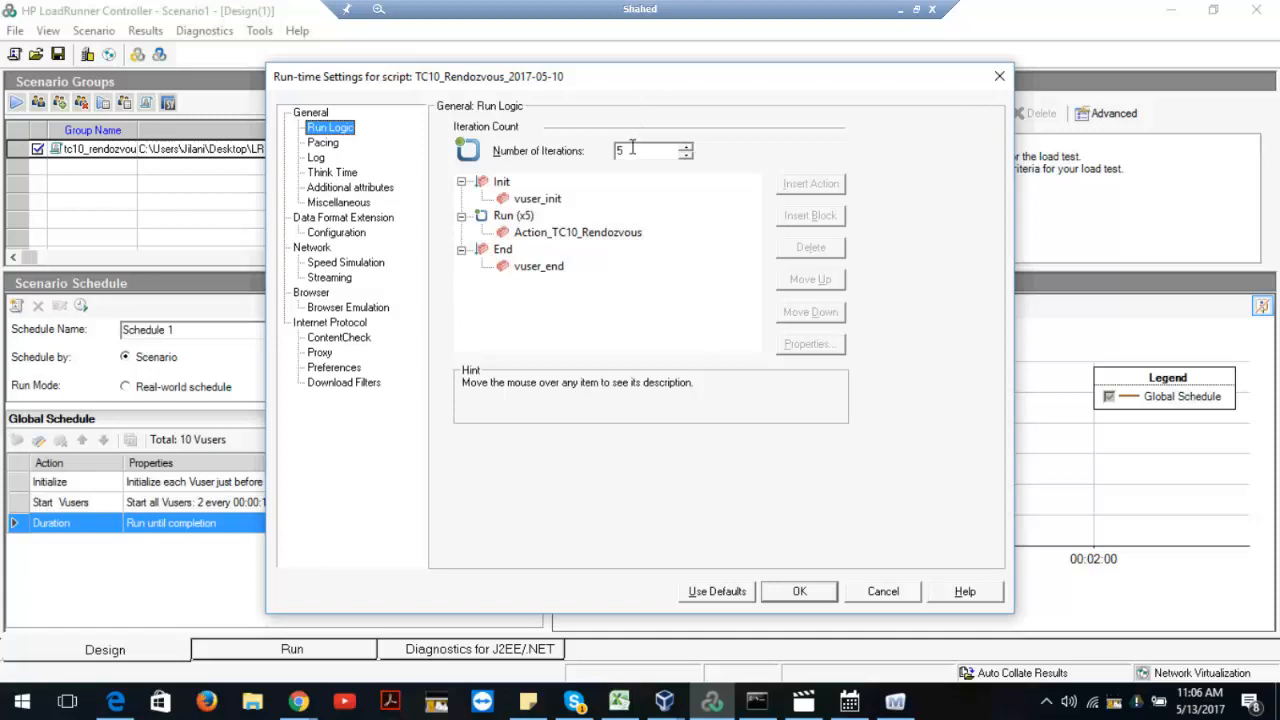
pyautogui.click(630, 148)
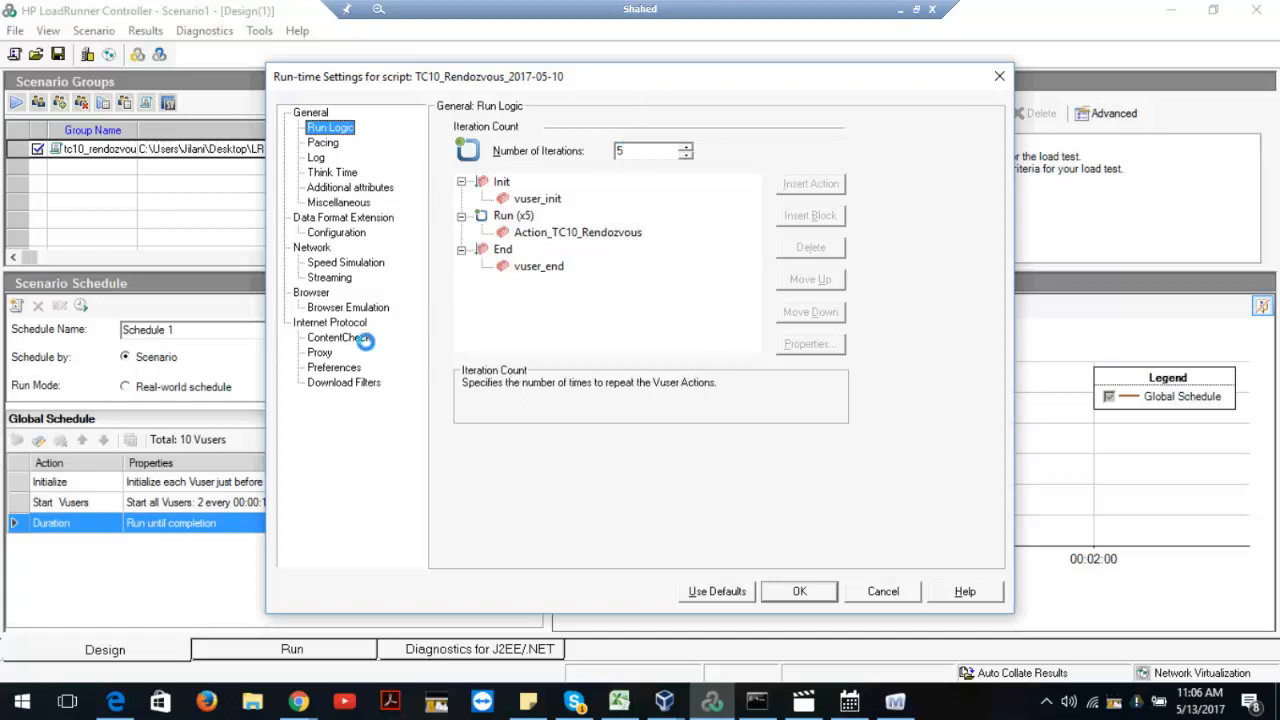
pyautogui.click(632, 150)
pyautogui.click(800, 591)
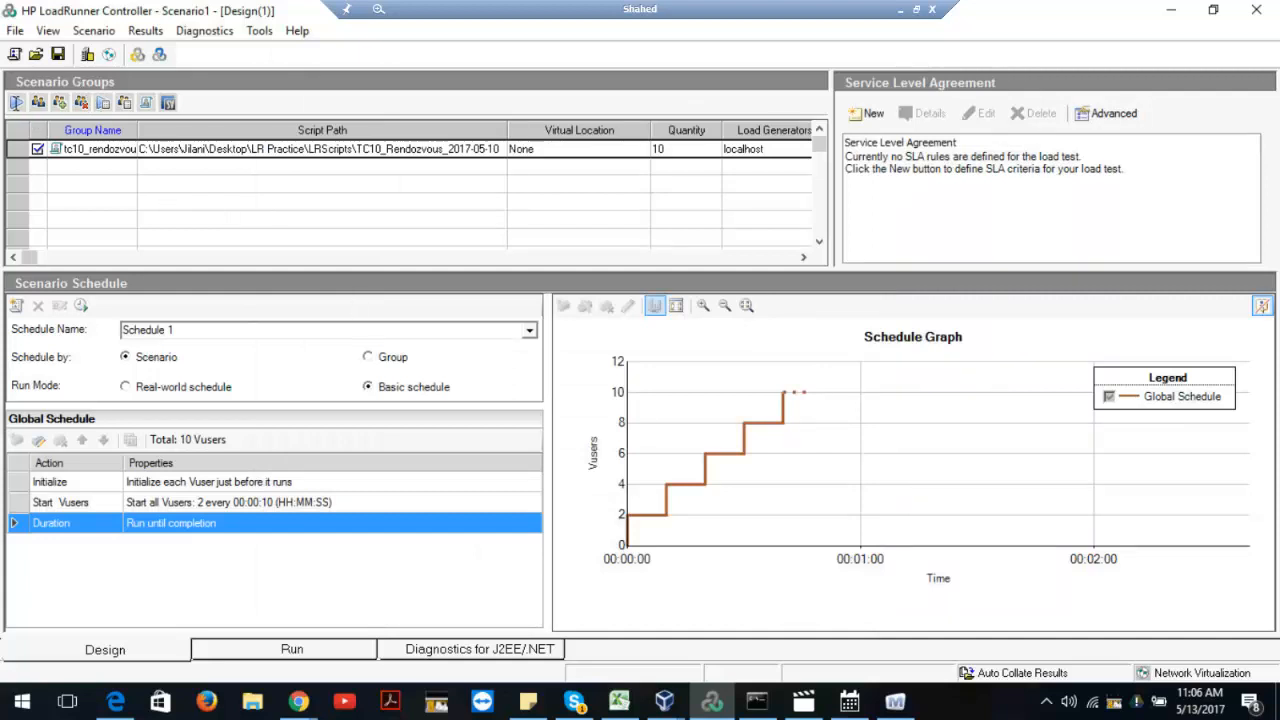
# - Start the scenario and open the details of the errors in the scenario status
pyautogui.click(16, 102)
pyautogui.click(16, 102)
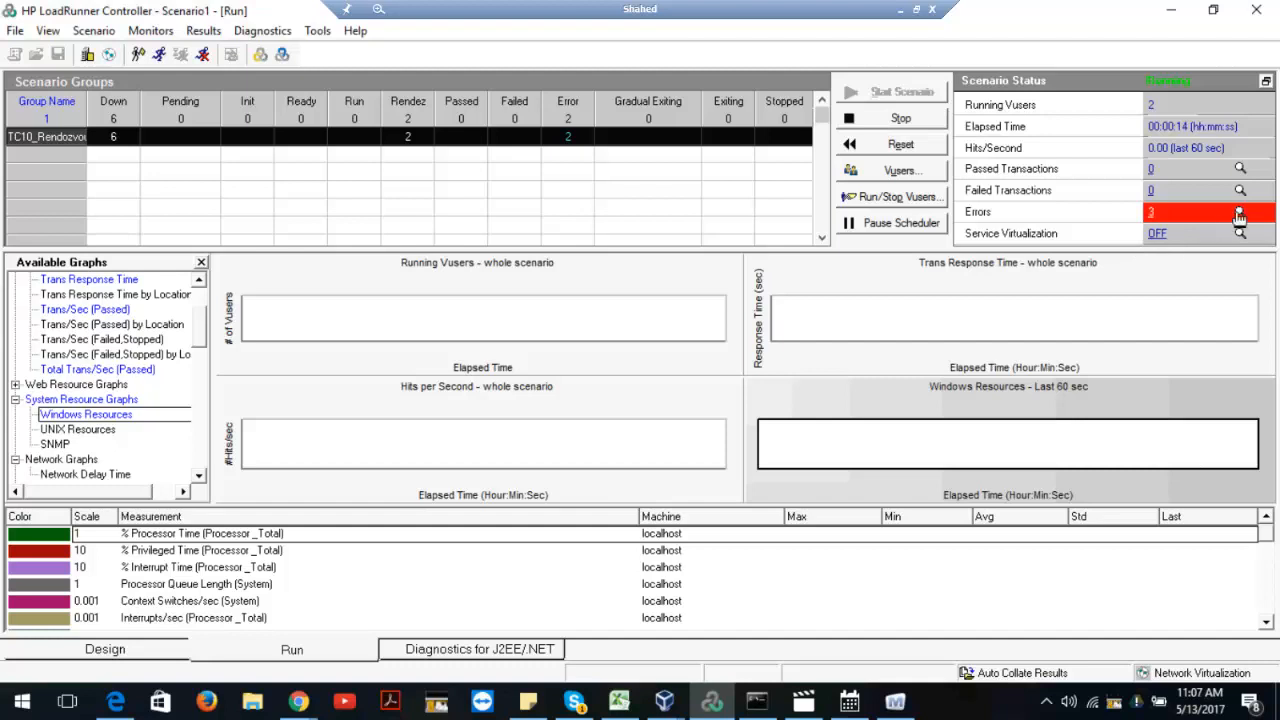
pyautogui.click(1239, 214)
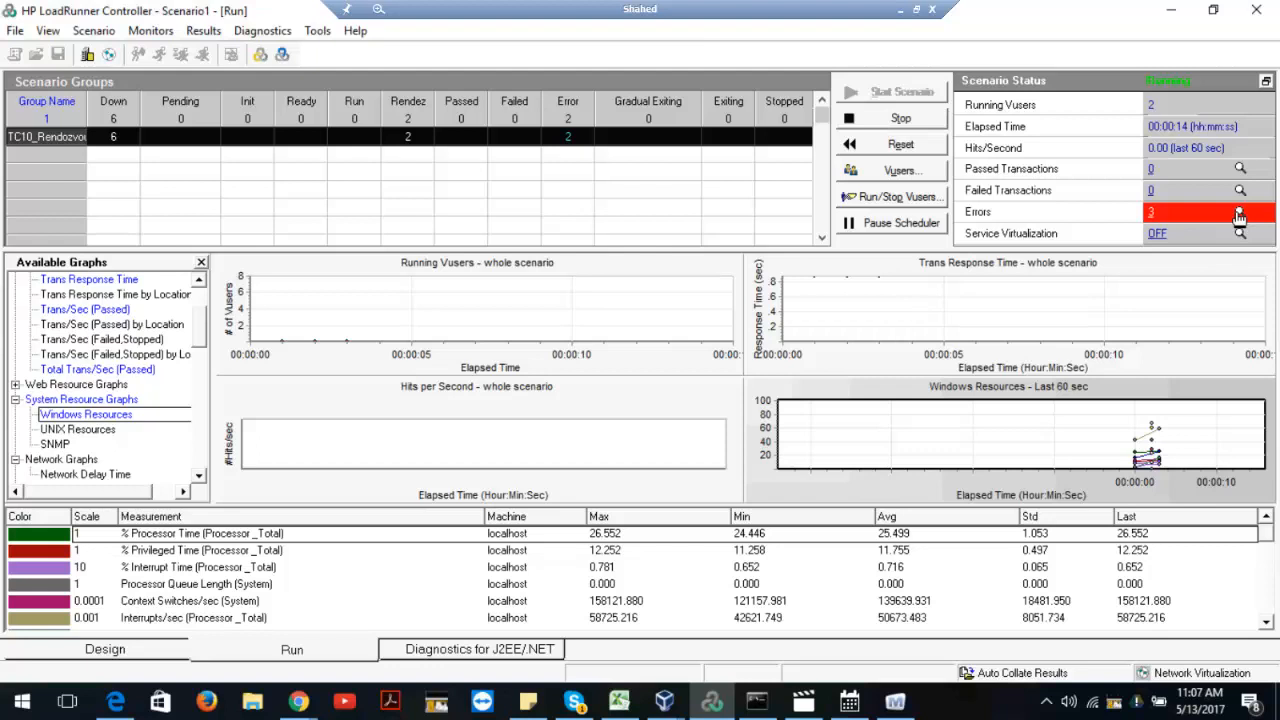
pyautogui.click(1239, 214)
pyautogui.click(1239, 212)
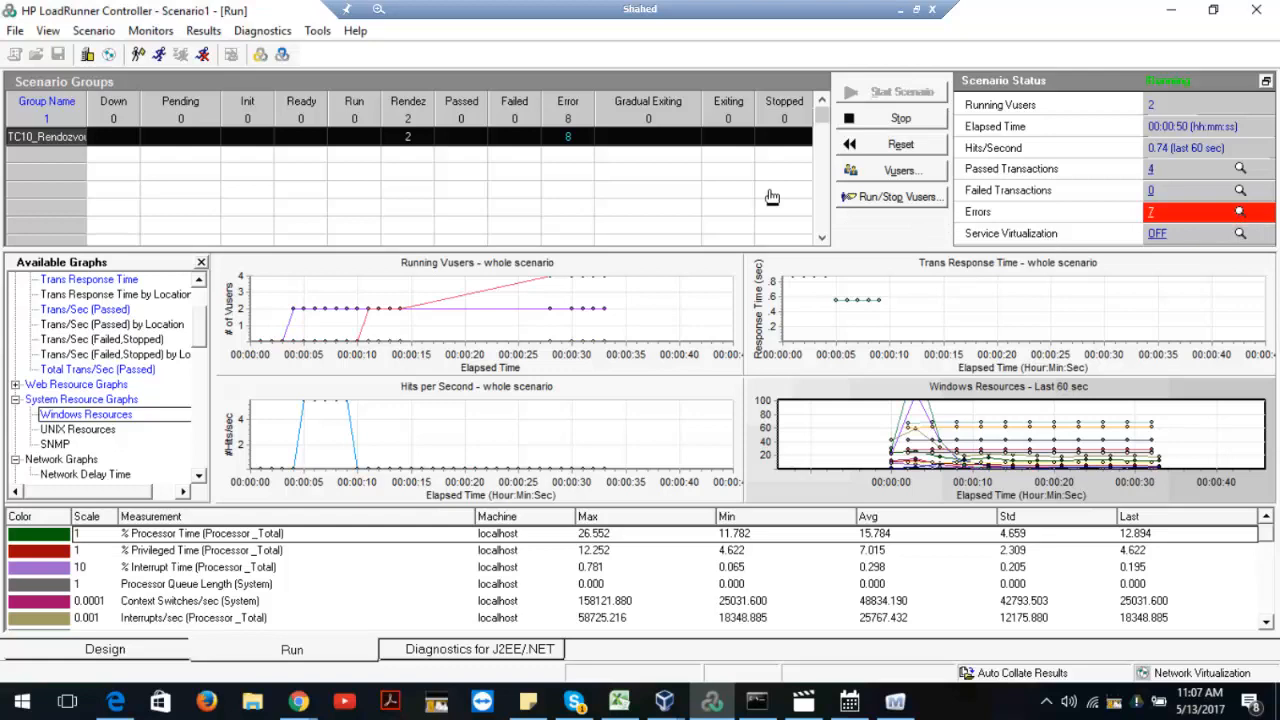
# - Open the Vuser list from the group's error count to examine each Vuser's status, and stop the scenario
pyautogui.doubleClick(566, 136)
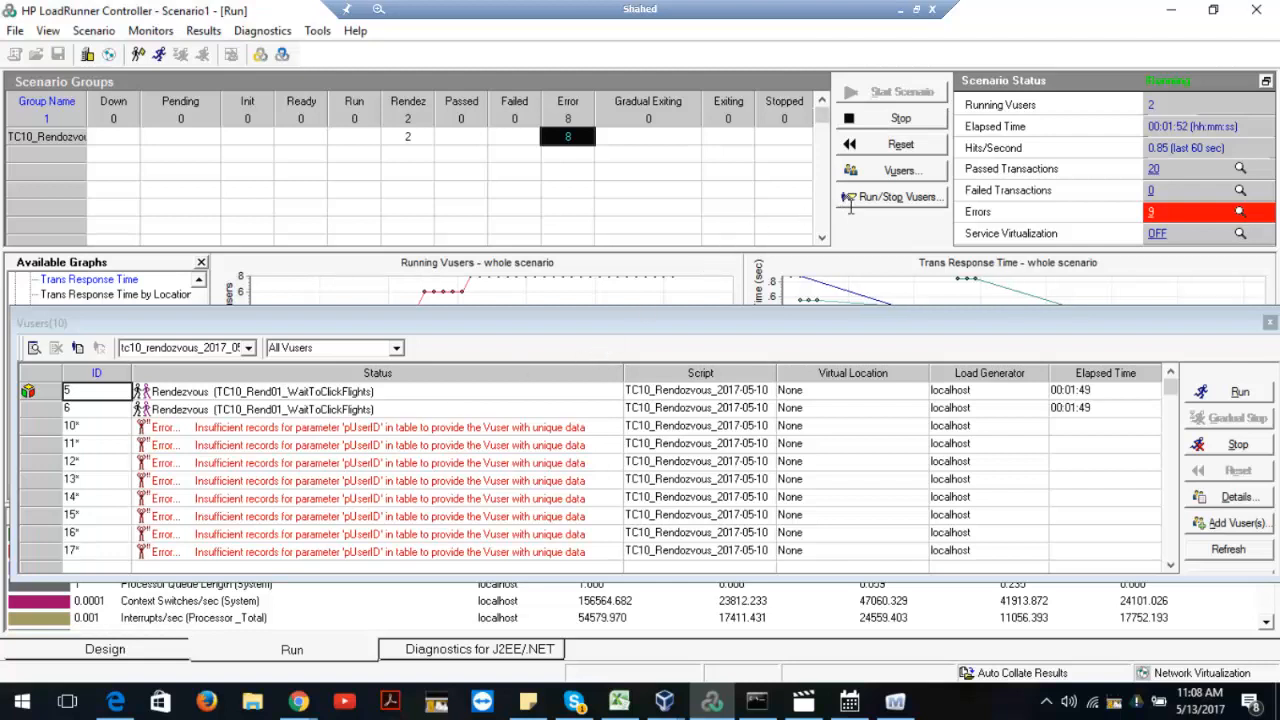
pyautogui.click(903, 118)
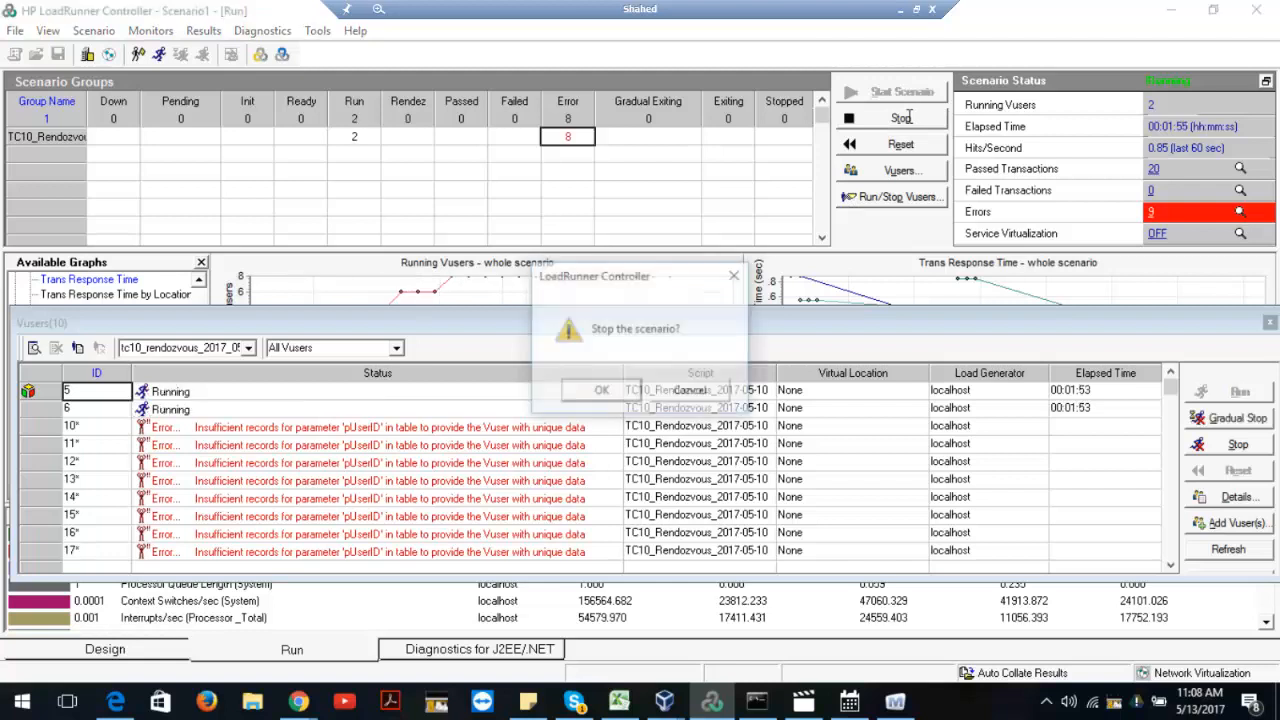
pyautogui.click(601, 391)
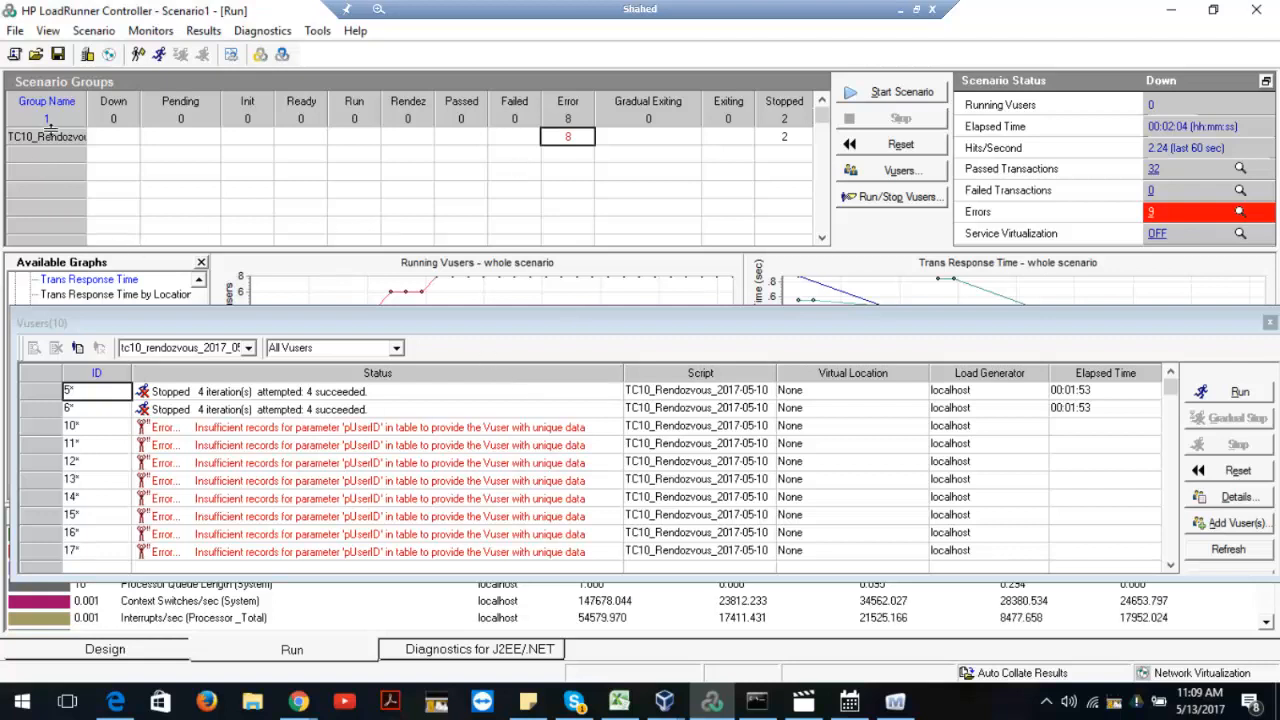
# - Return to the scenario design, open the group's script in Virtual User Generator and display its parameter list
pyautogui.click(45, 138)
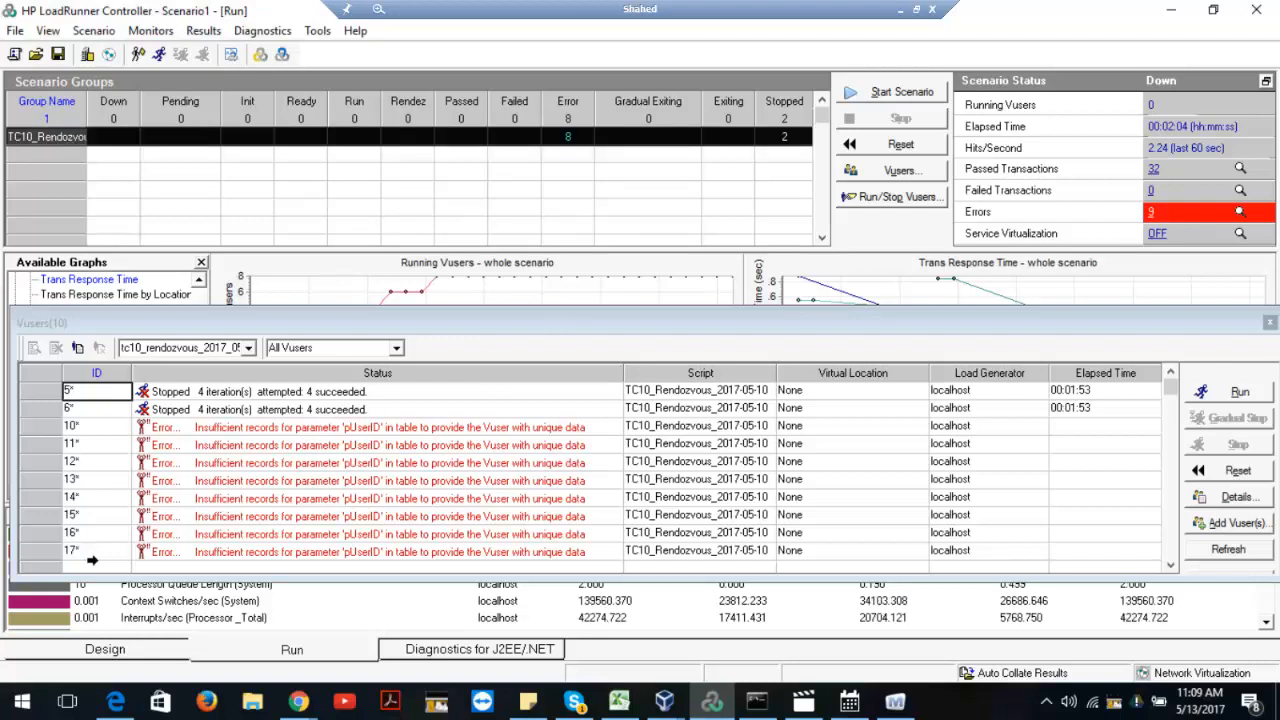
pyautogui.click(104, 649)
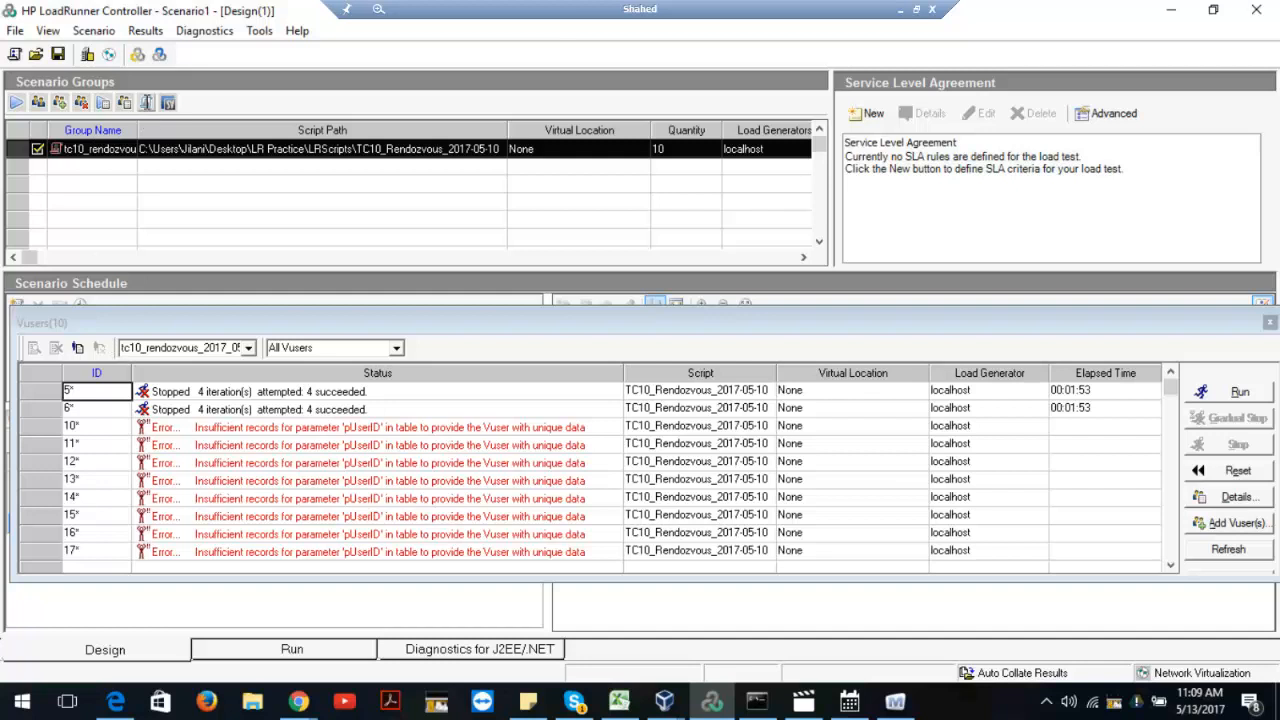
pyautogui.click(146, 102)
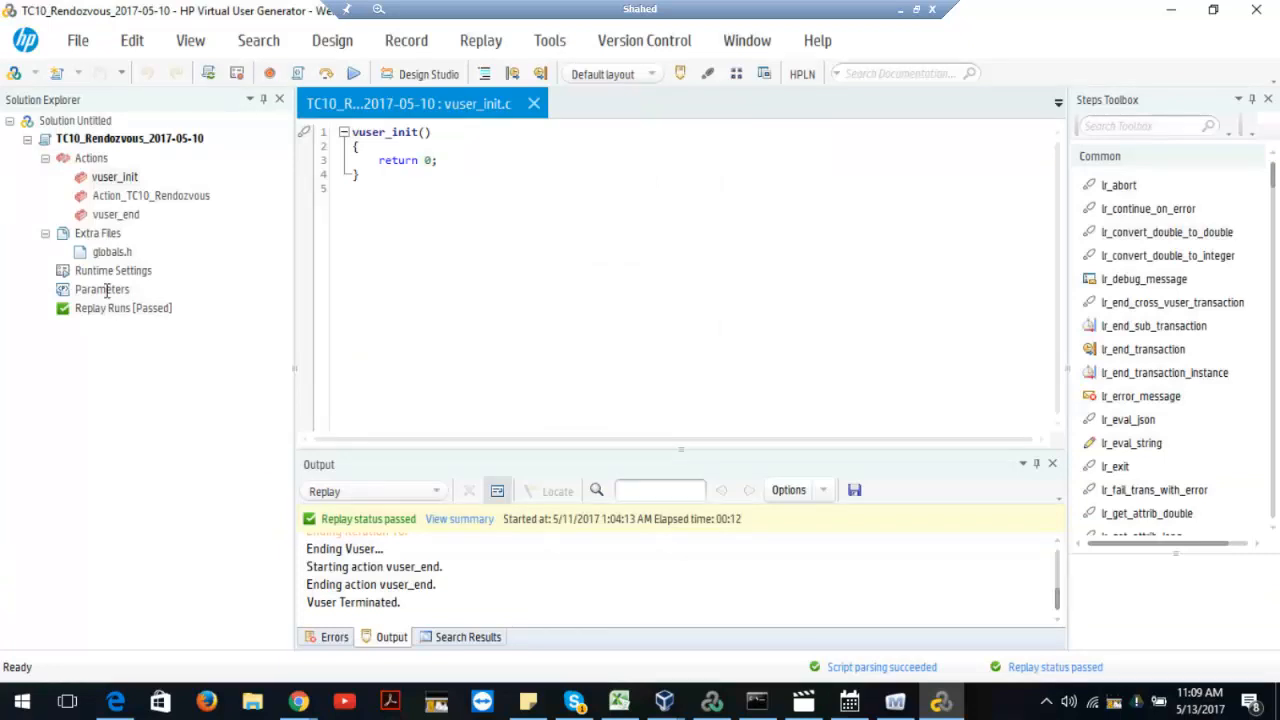
pyautogui.doubleClick(107, 291)
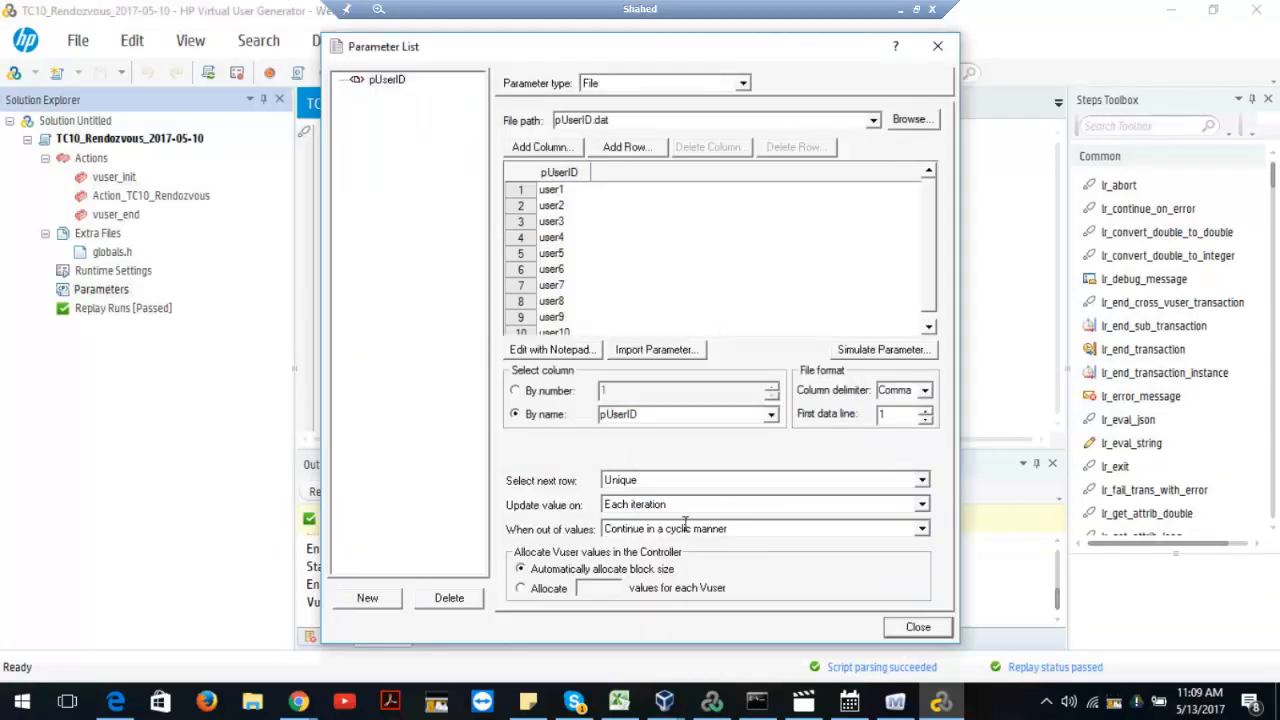
# - Set the pUserID parameter's next-row selection to Sequential, and save and close the script
pyautogui.click(922, 479)
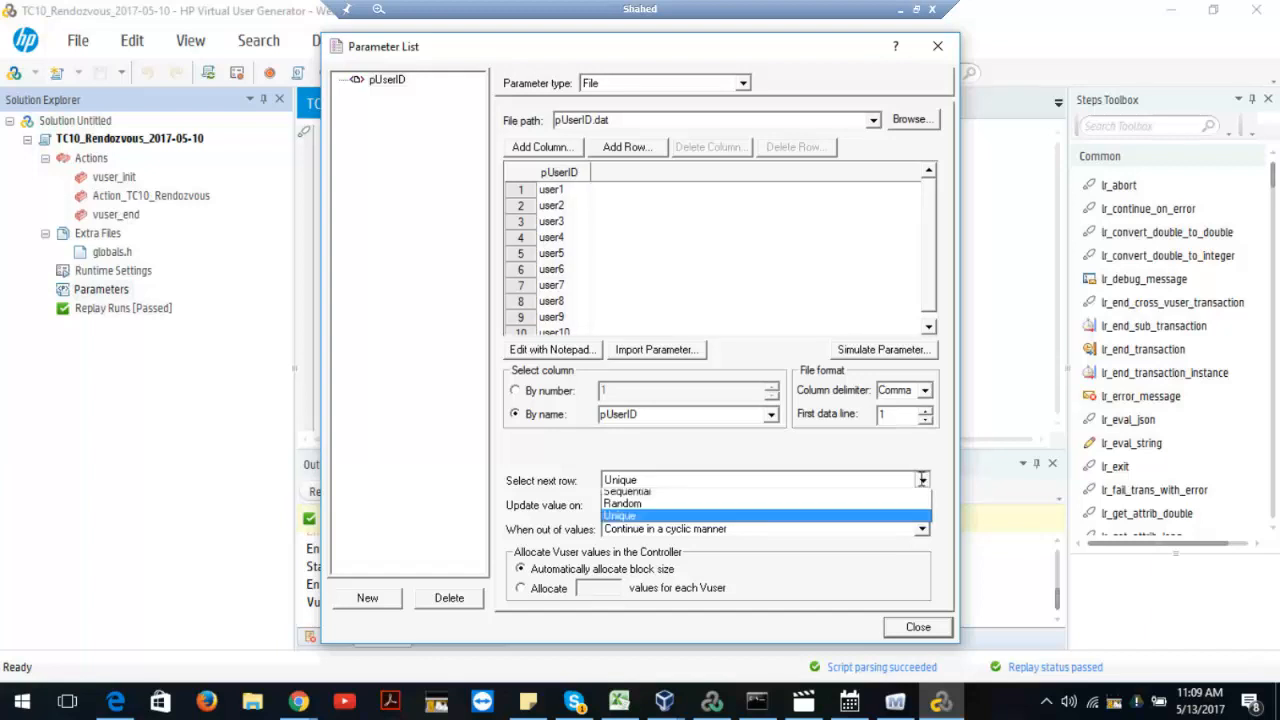
pyautogui.click(651, 497)
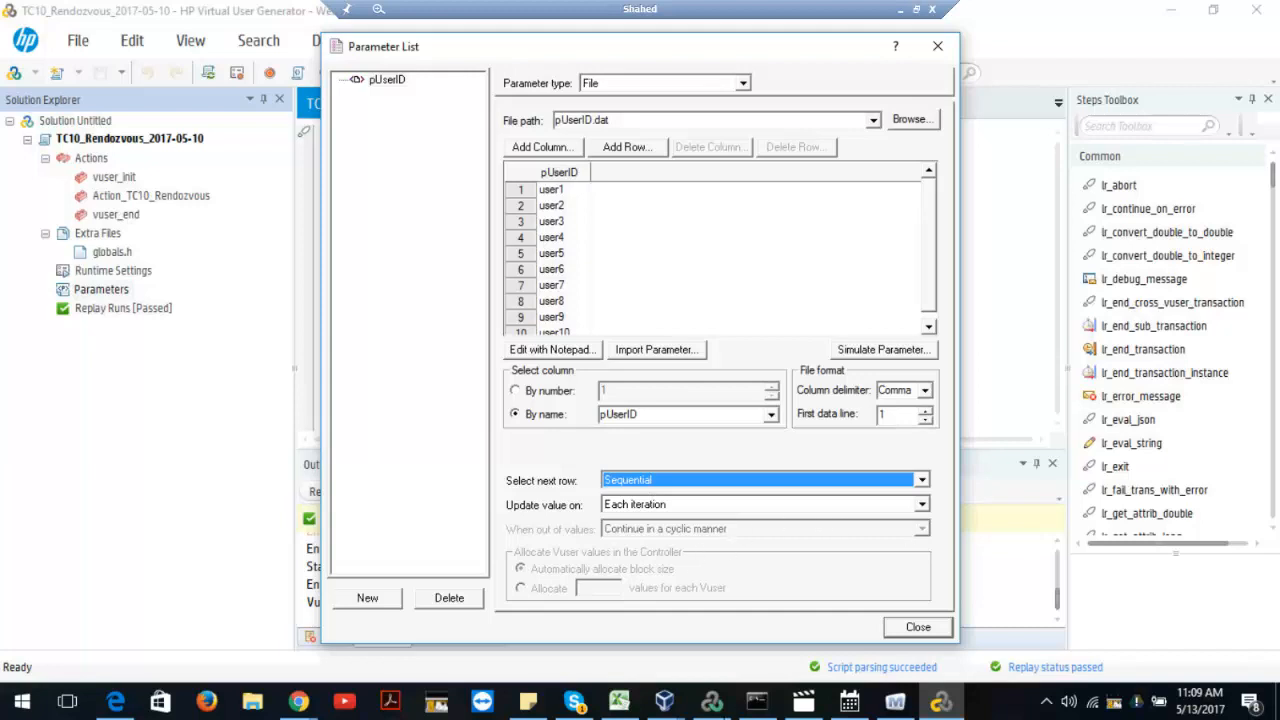
pyautogui.click(918, 627)
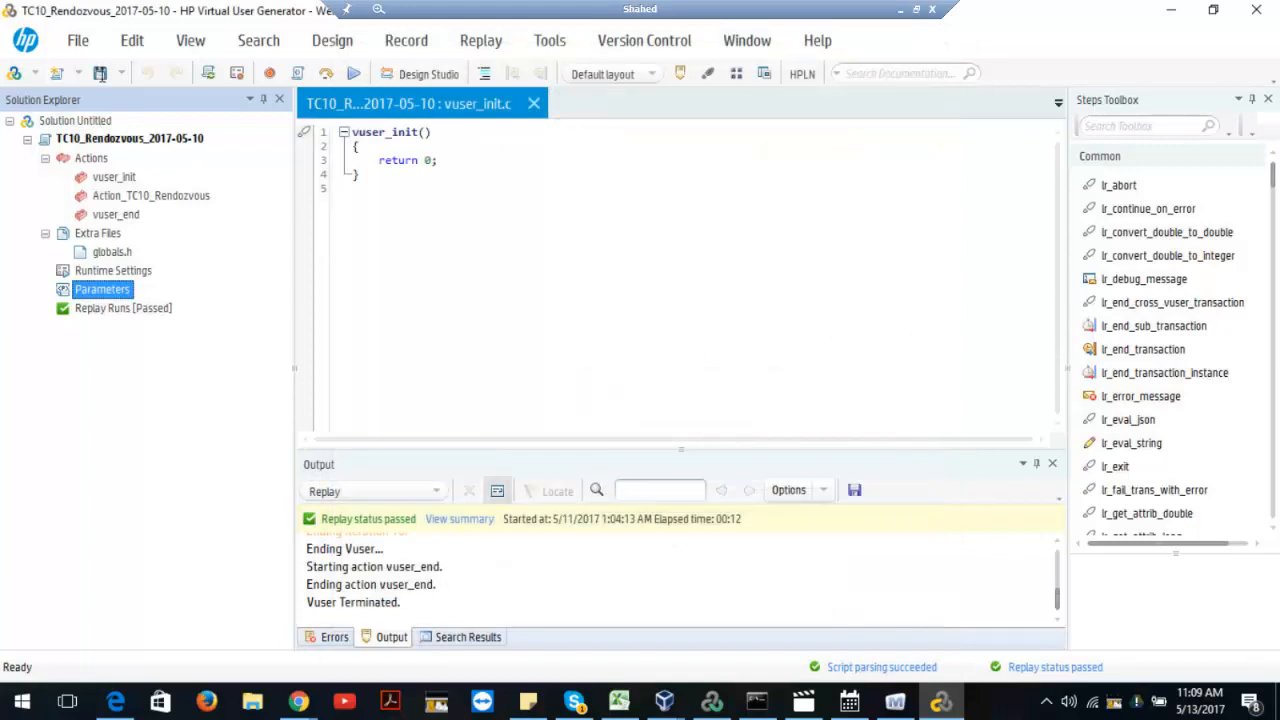
pyautogui.click(101, 73)
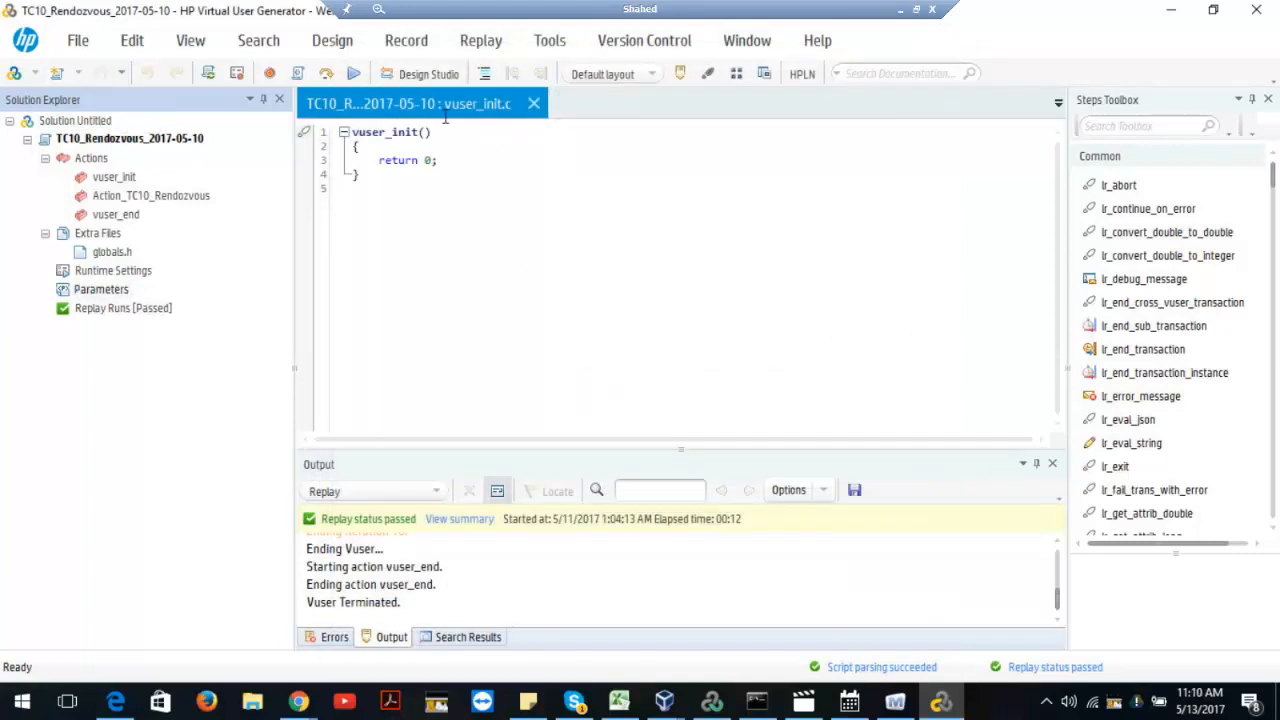
pyautogui.click(1259, 10)
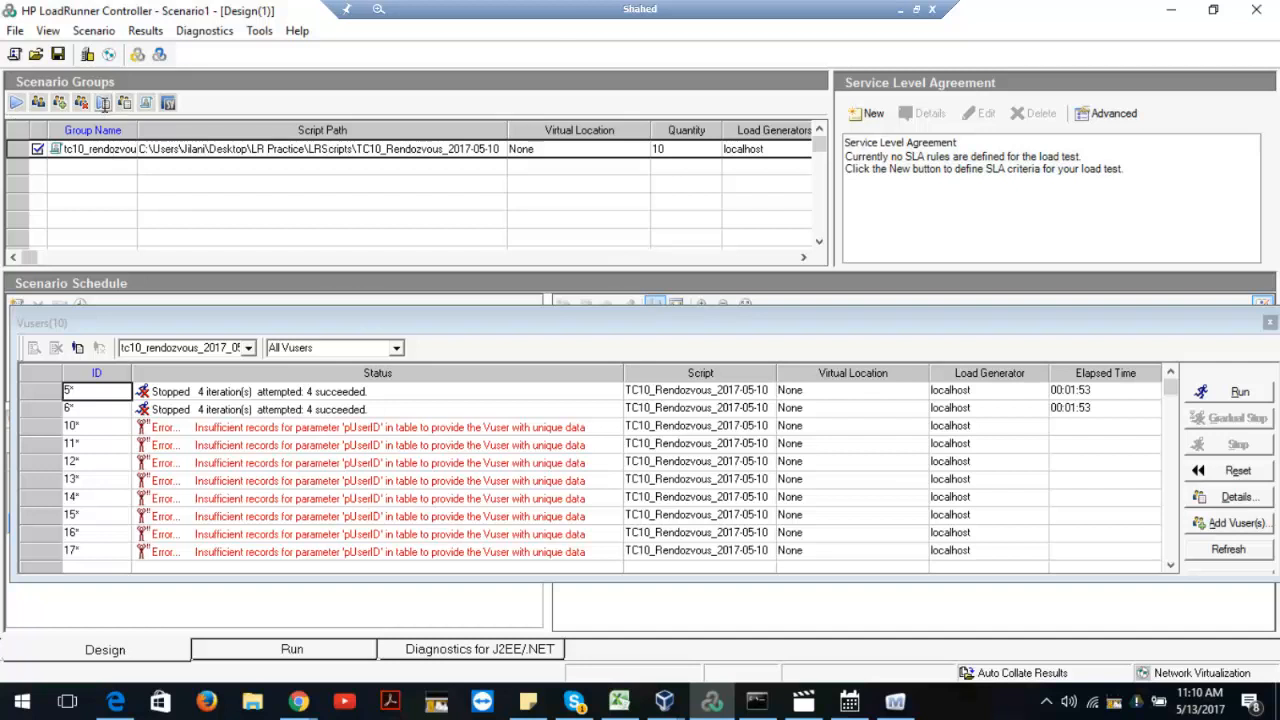
# - Refresh the script in the tc10_rendezvous group's information and accept the group settings
pyautogui.click(104, 104)
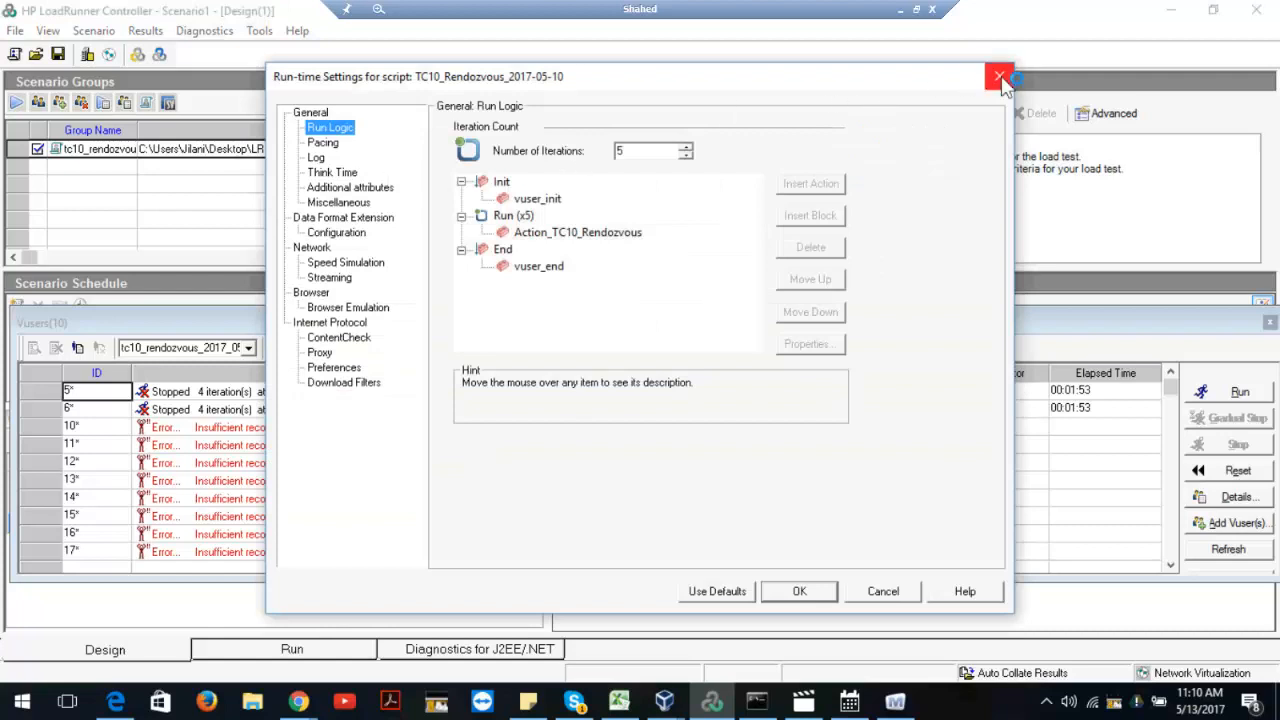
pyautogui.click(1000, 78)
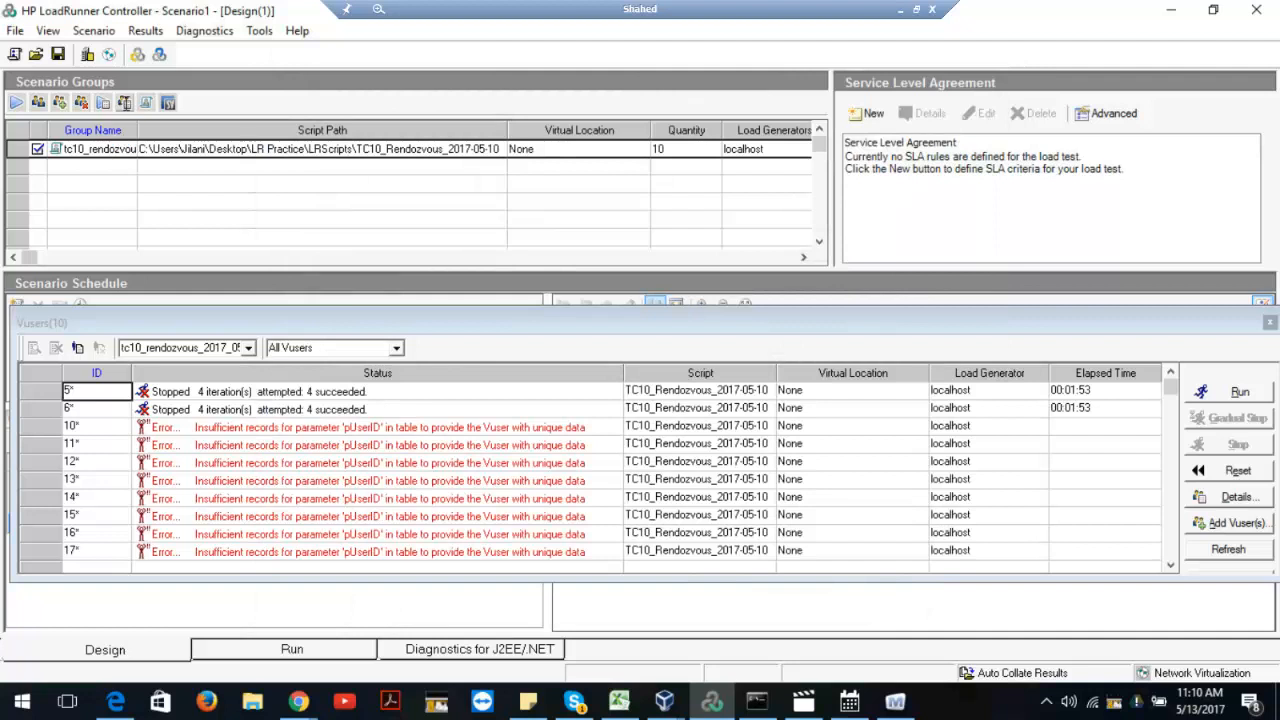
pyautogui.click(124, 102)
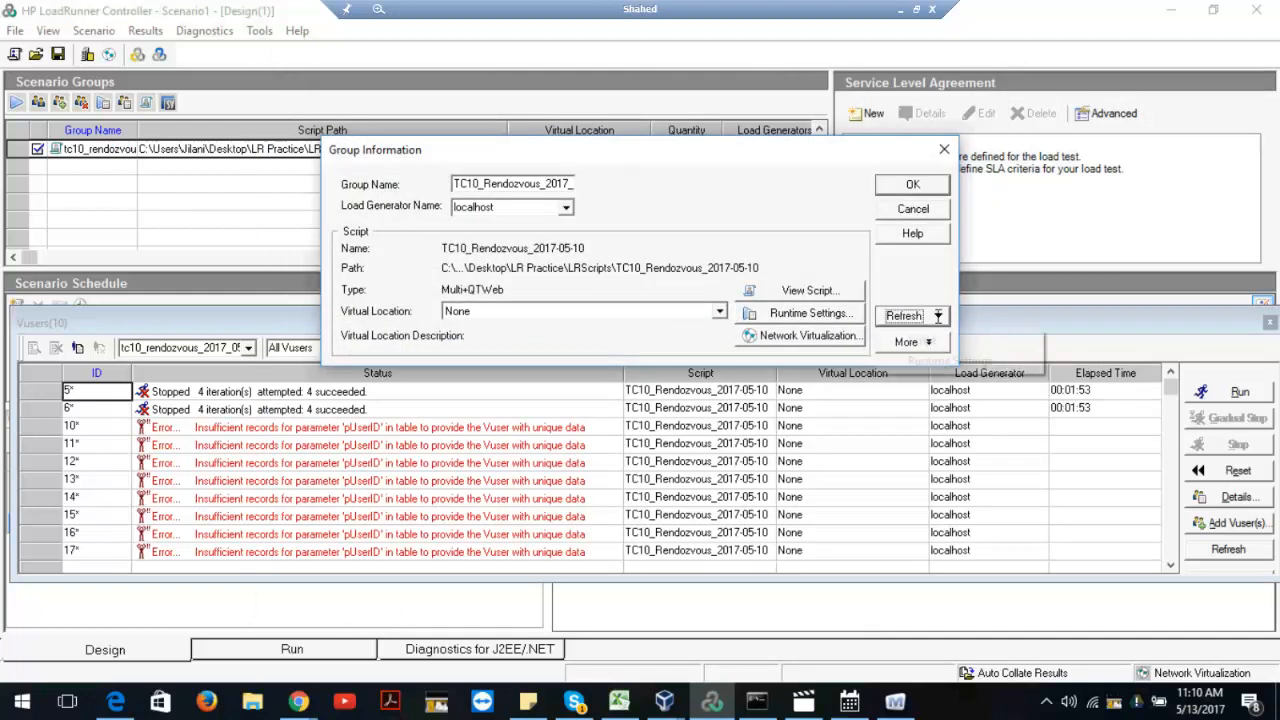
pyautogui.click(938, 316)
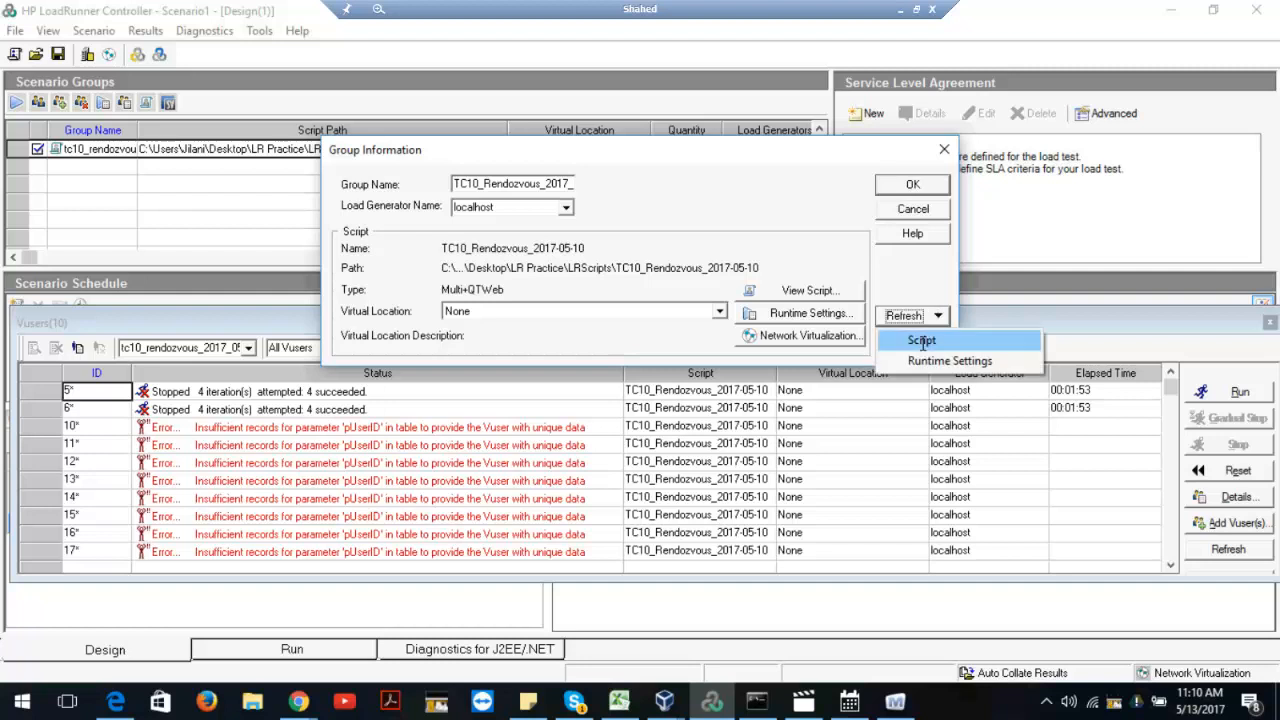
pyautogui.click(922, 342)
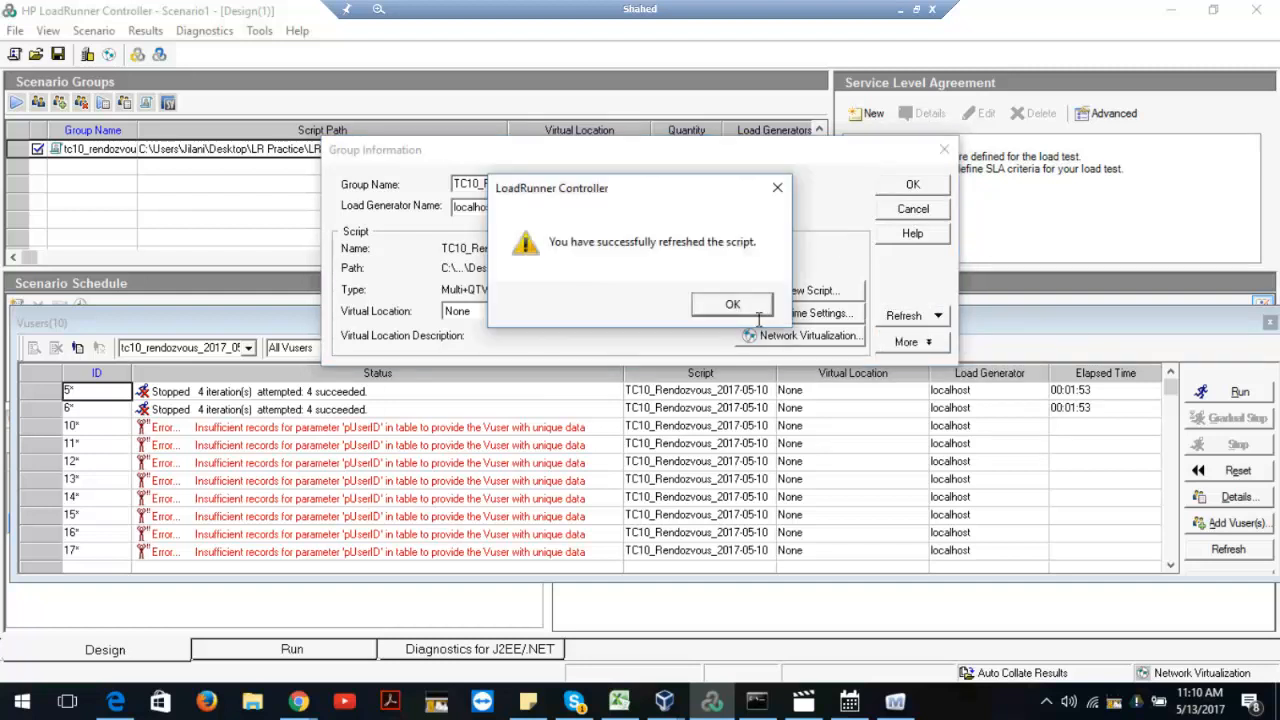
pyautogui.click(740, 306)
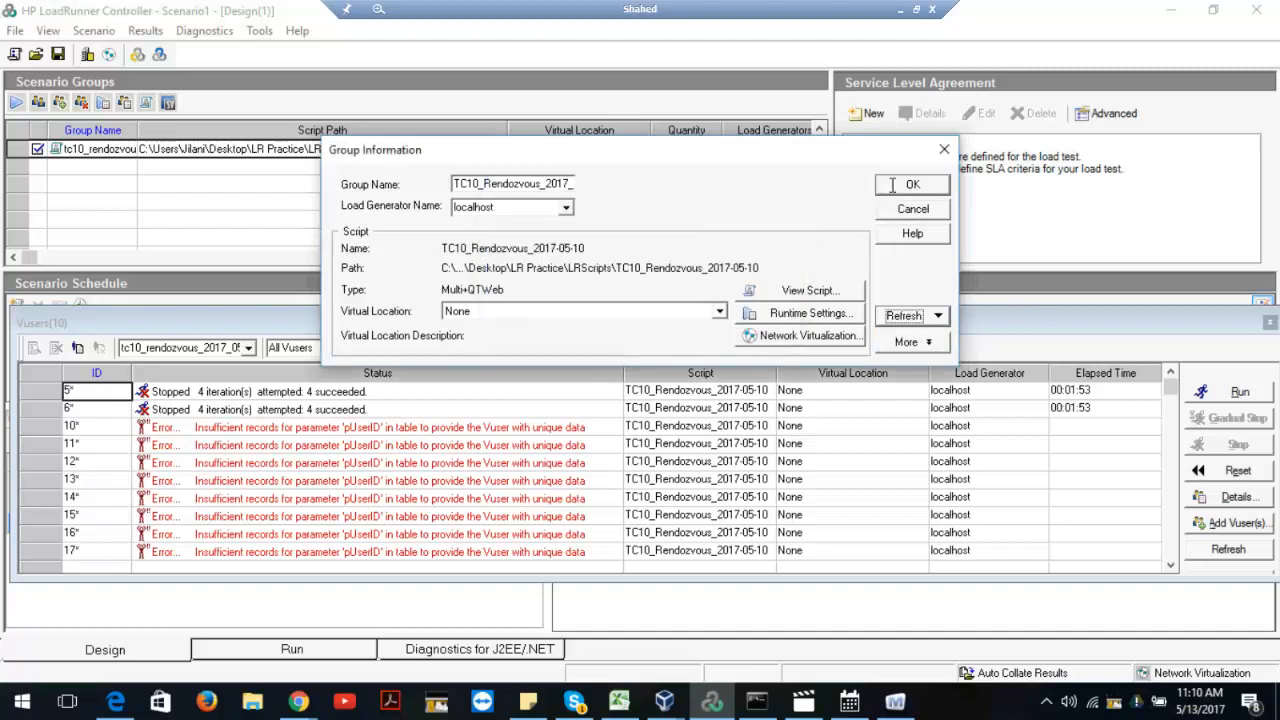
pyautogui.click(910, 185)
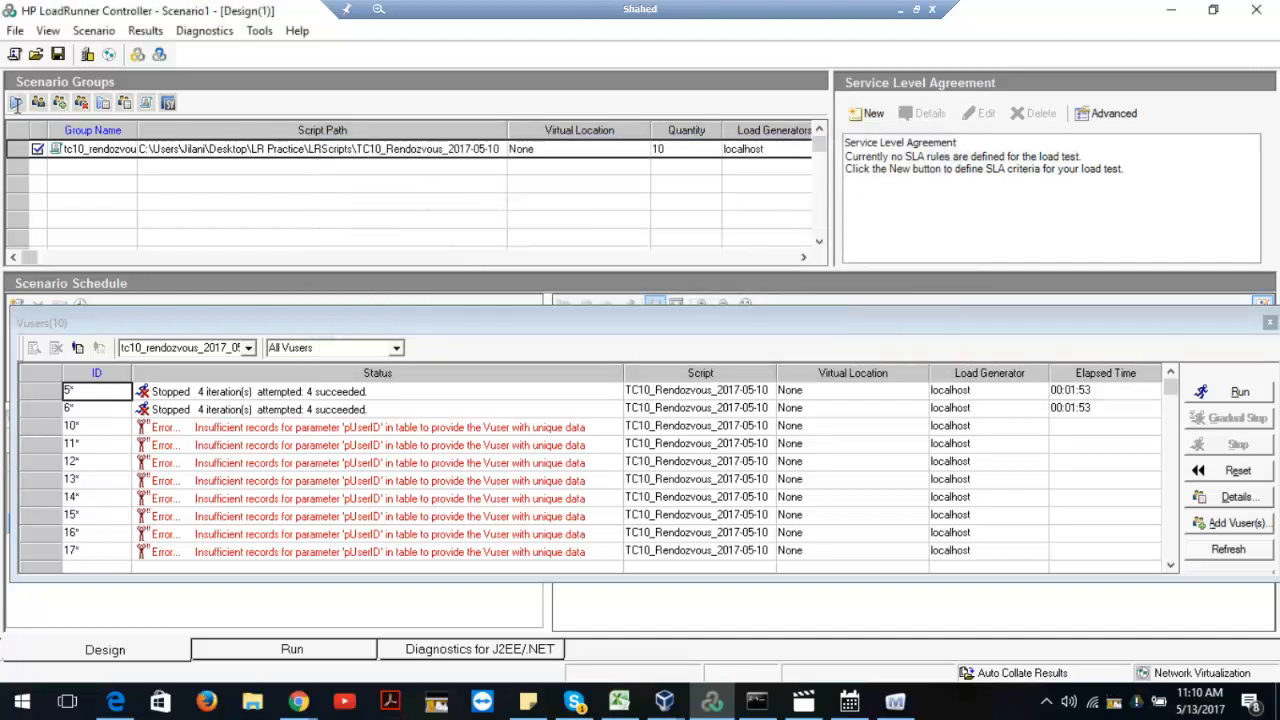
# - Start the scenario, overwriting the existing results directory, and view the detailed text of the reported error
pyautogui.click(16, 104)
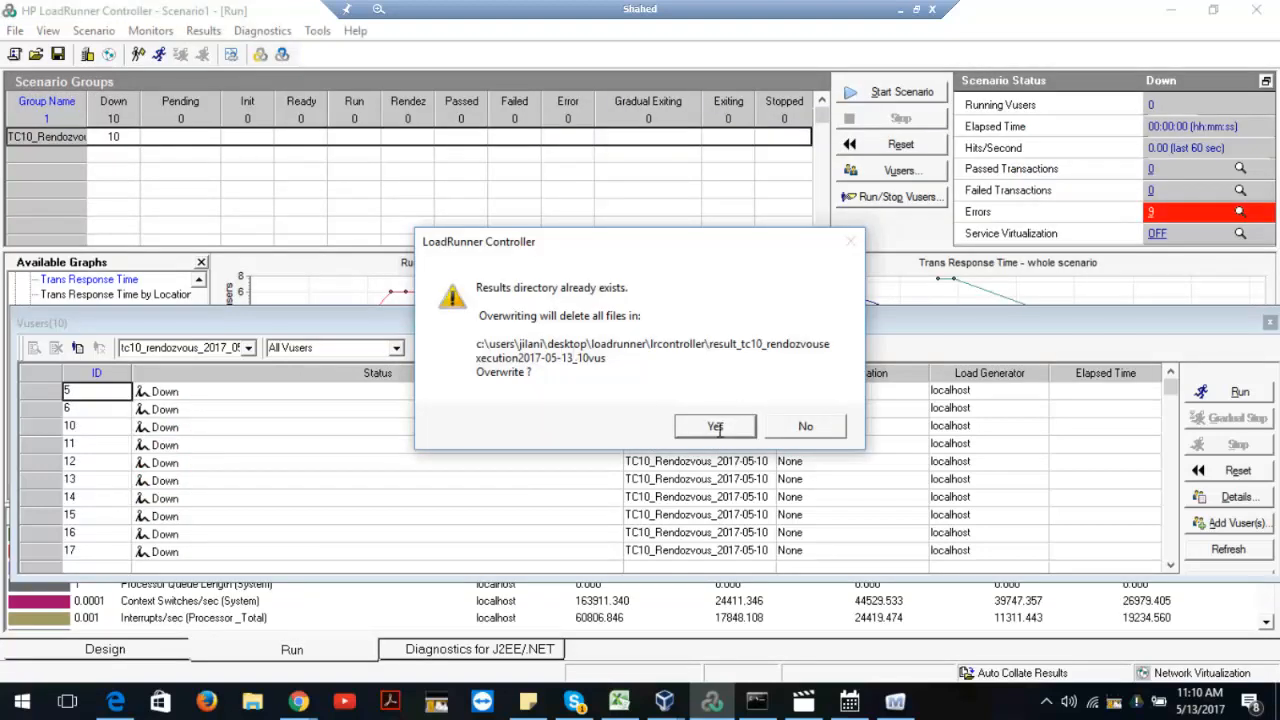
pyautogui.click(715, 427)
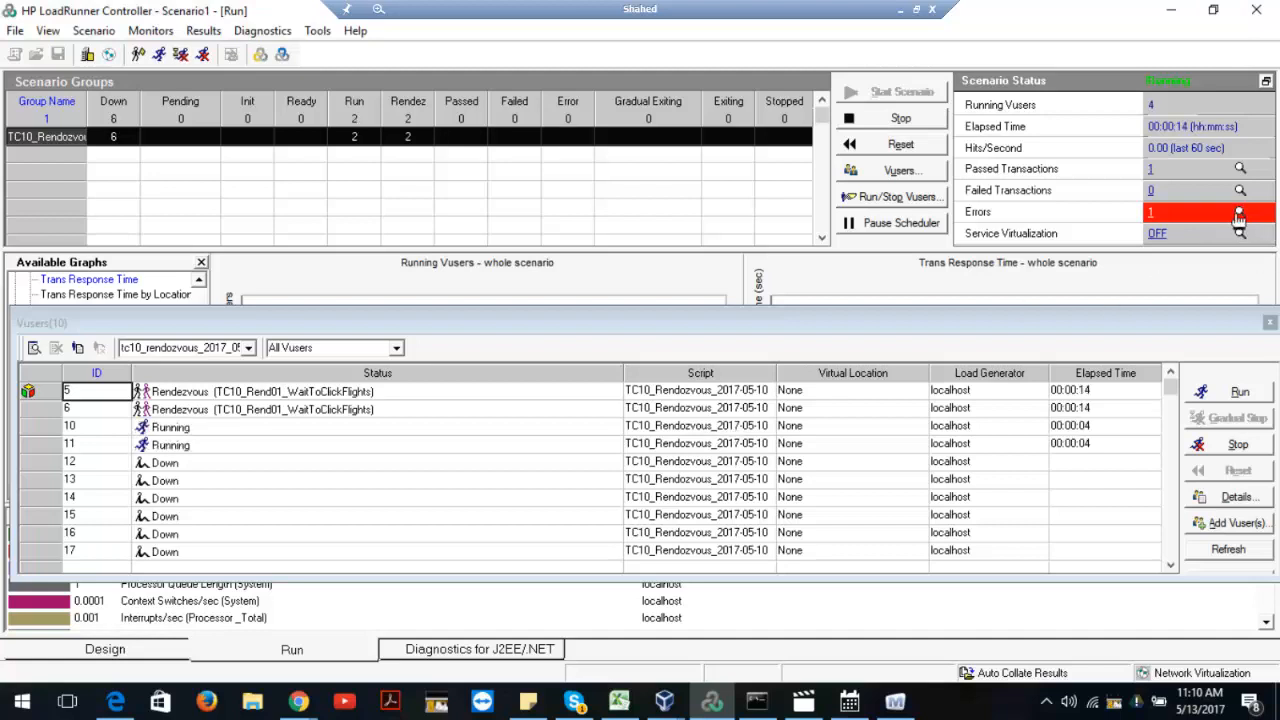
pyautogui.click(1239, 216)
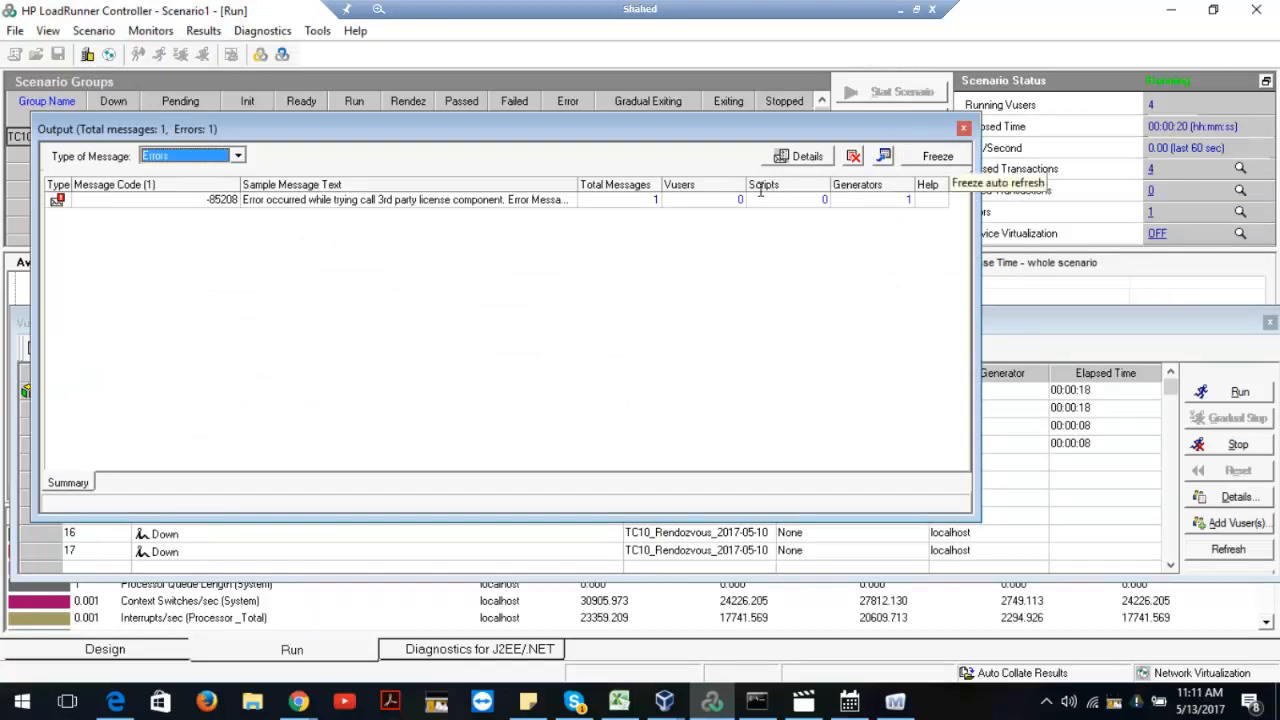
pyautogui.click(479, 200)
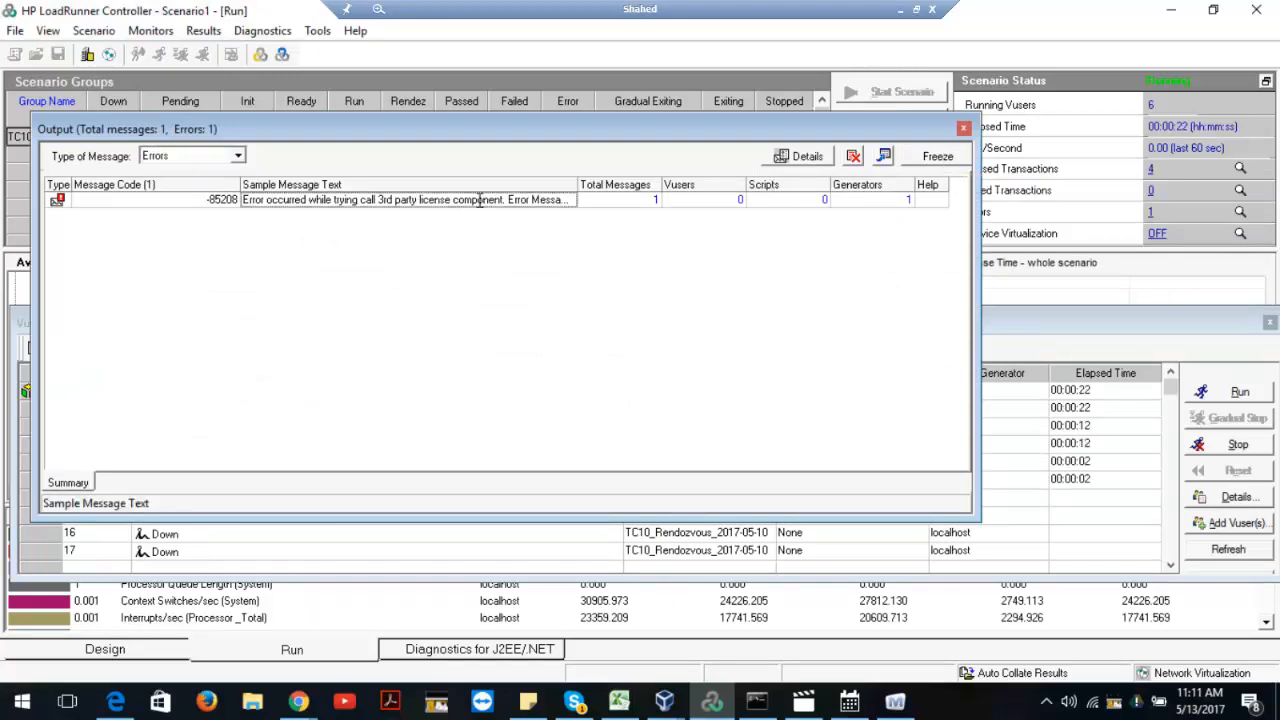
pyautogui.doubleClick(480, 200)
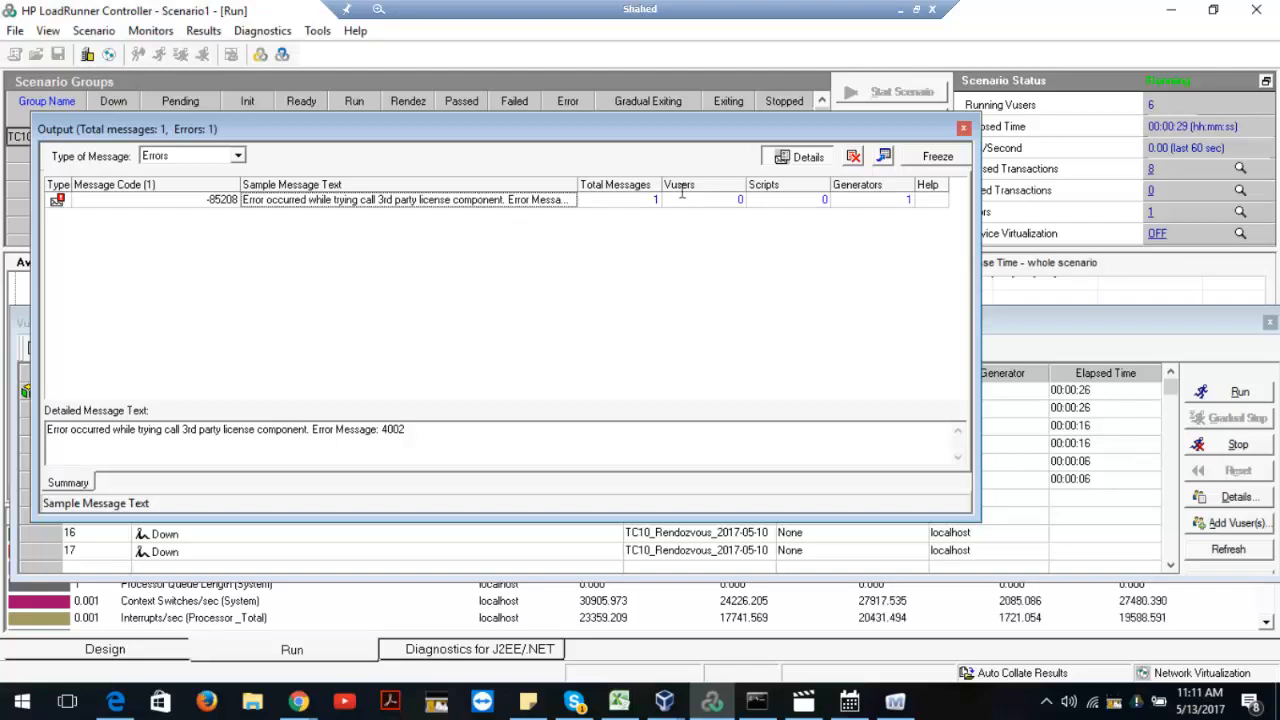
pyautogui.click(963, 130)
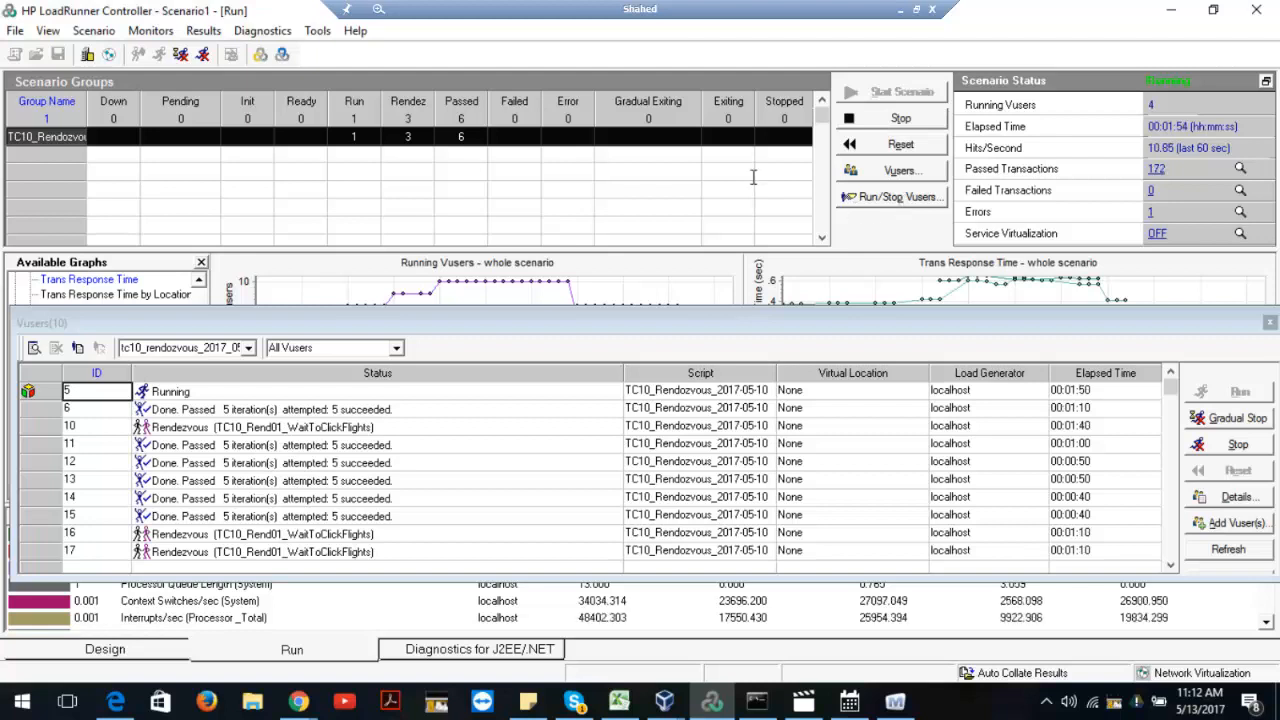
# - Check the rendezvous arrival status and release reasons during the run, and stop the scenario
pyautogui.click(90, 30)
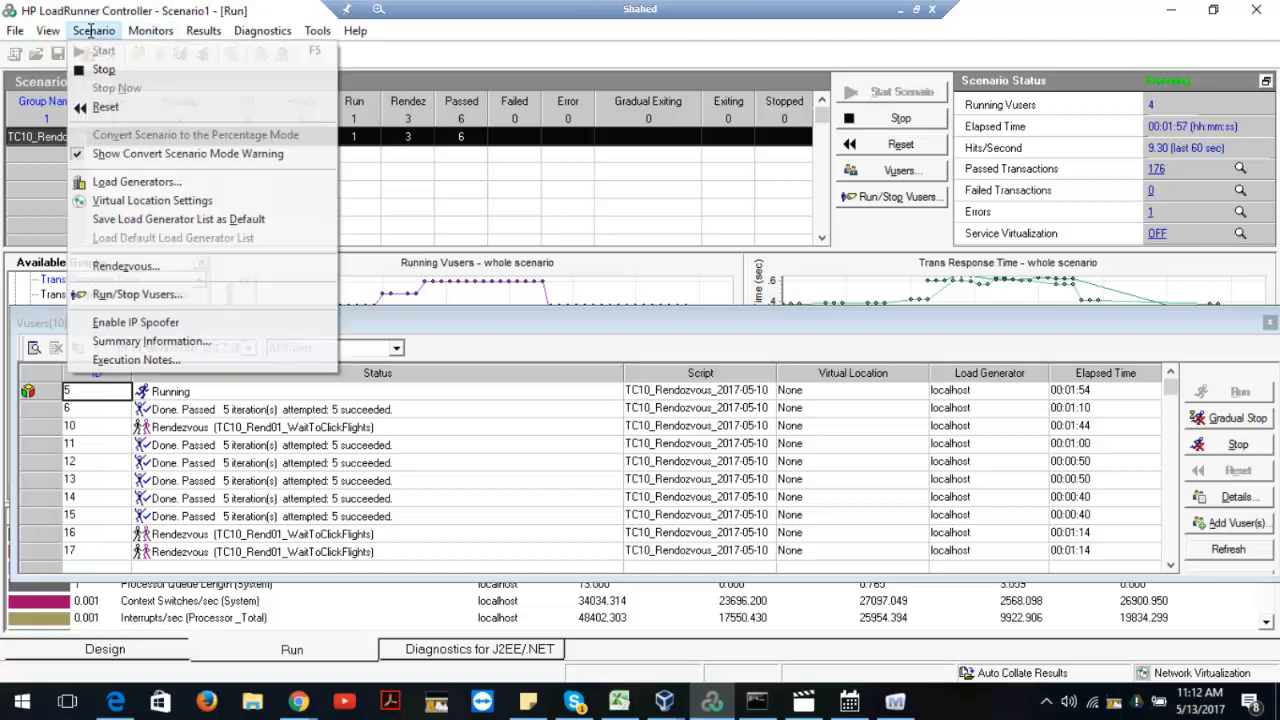
pyautogui.click(127, 267)
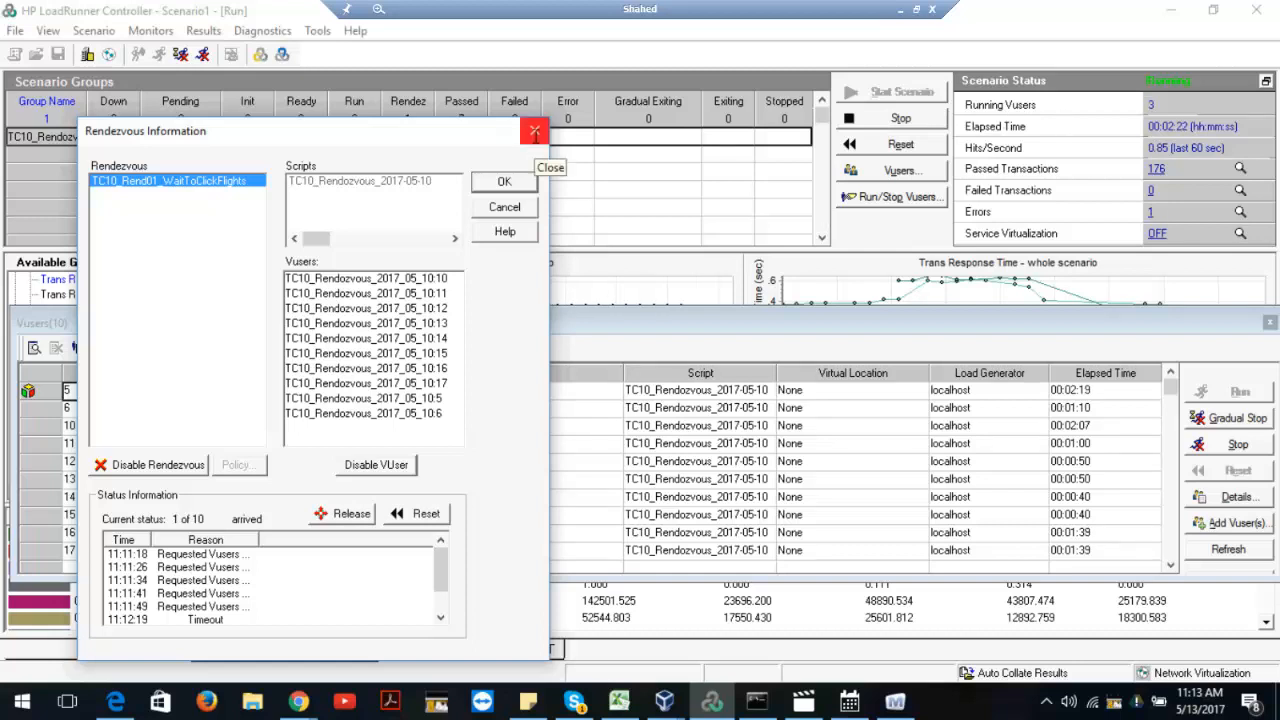
pyautogui.click(535, 133)
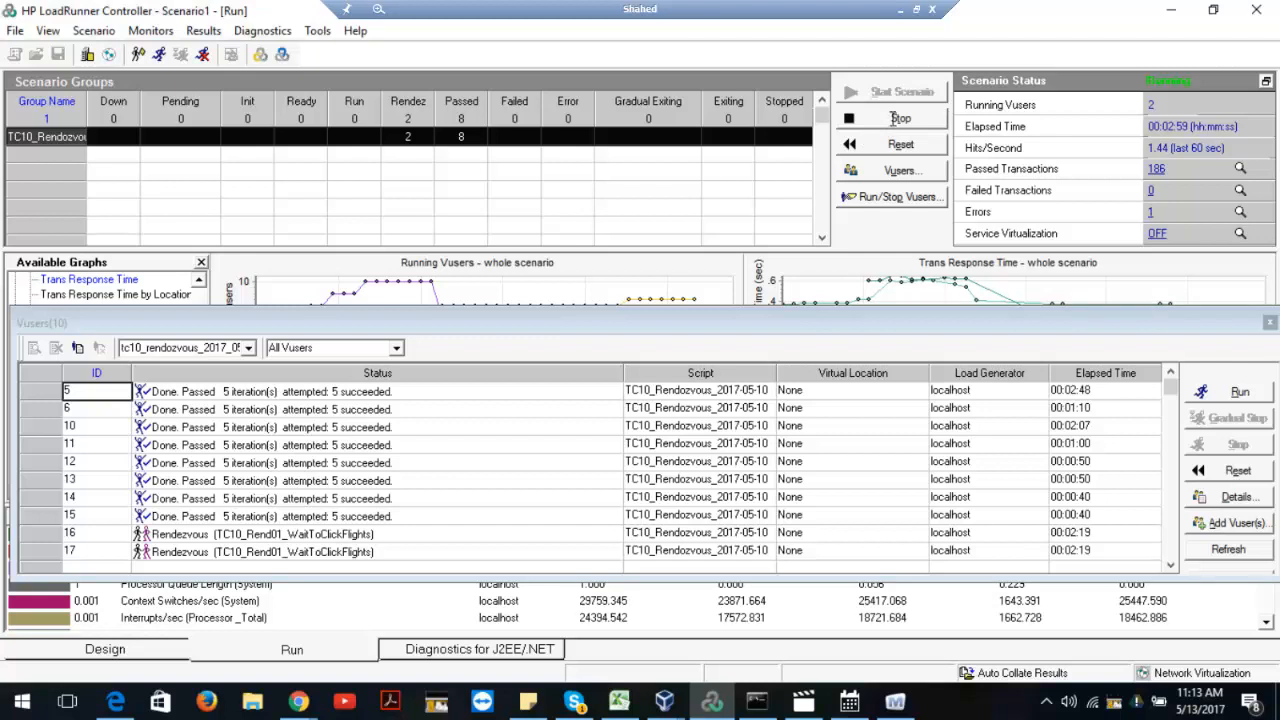
pyautogui.click(895, 120)
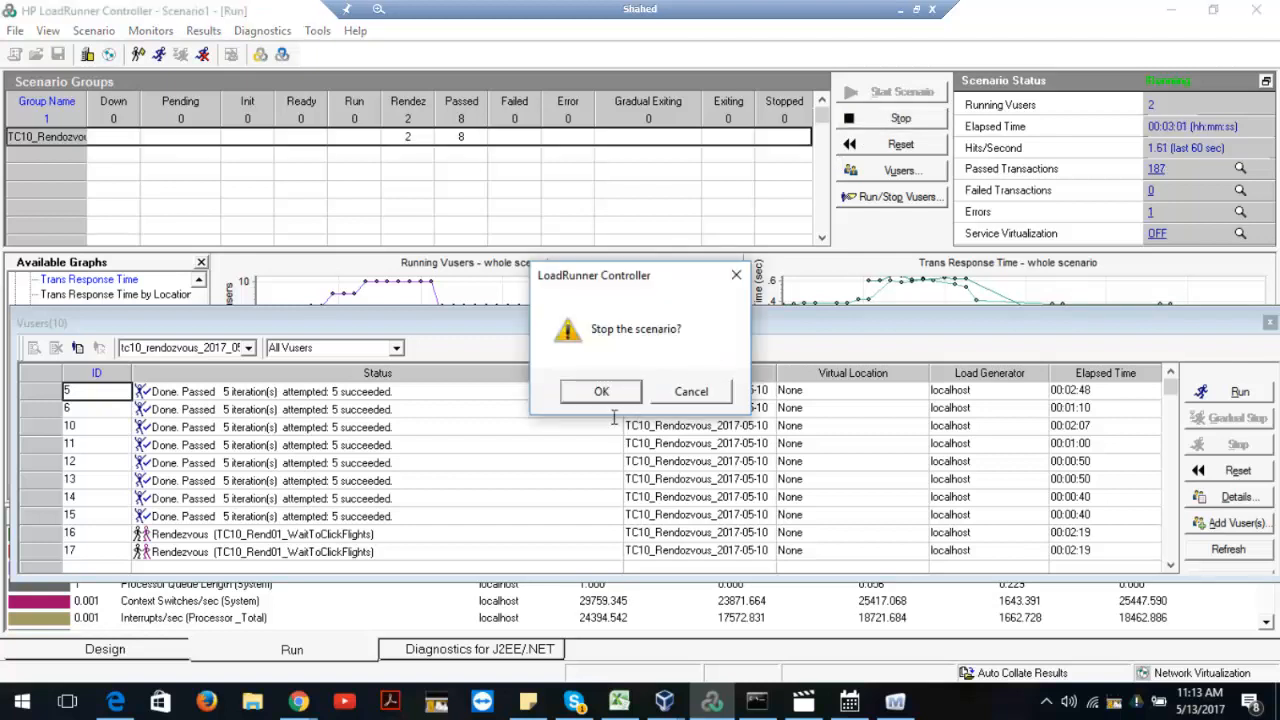
pyautogui.click(601, 391)
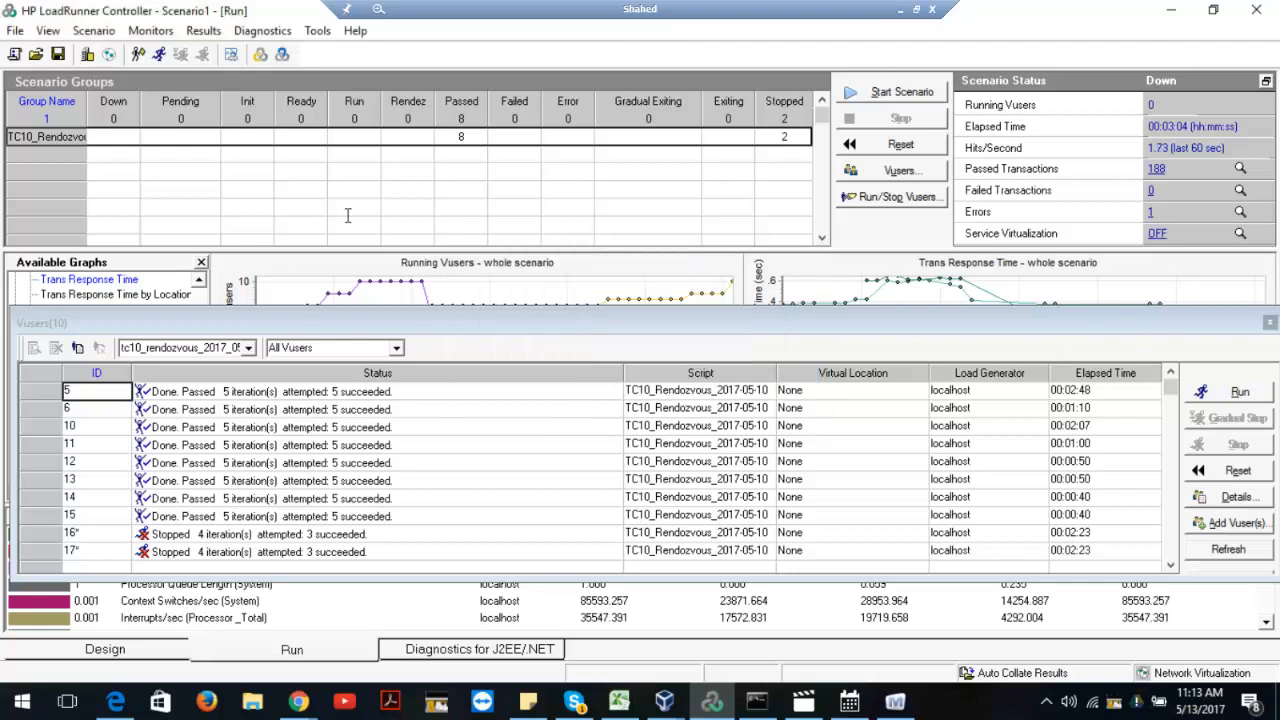
# - Review the release policy and timeout between Vusers for the TC10_Rend01_WaitToClickFlights rendezvous
pyautogui.click(93, 30)
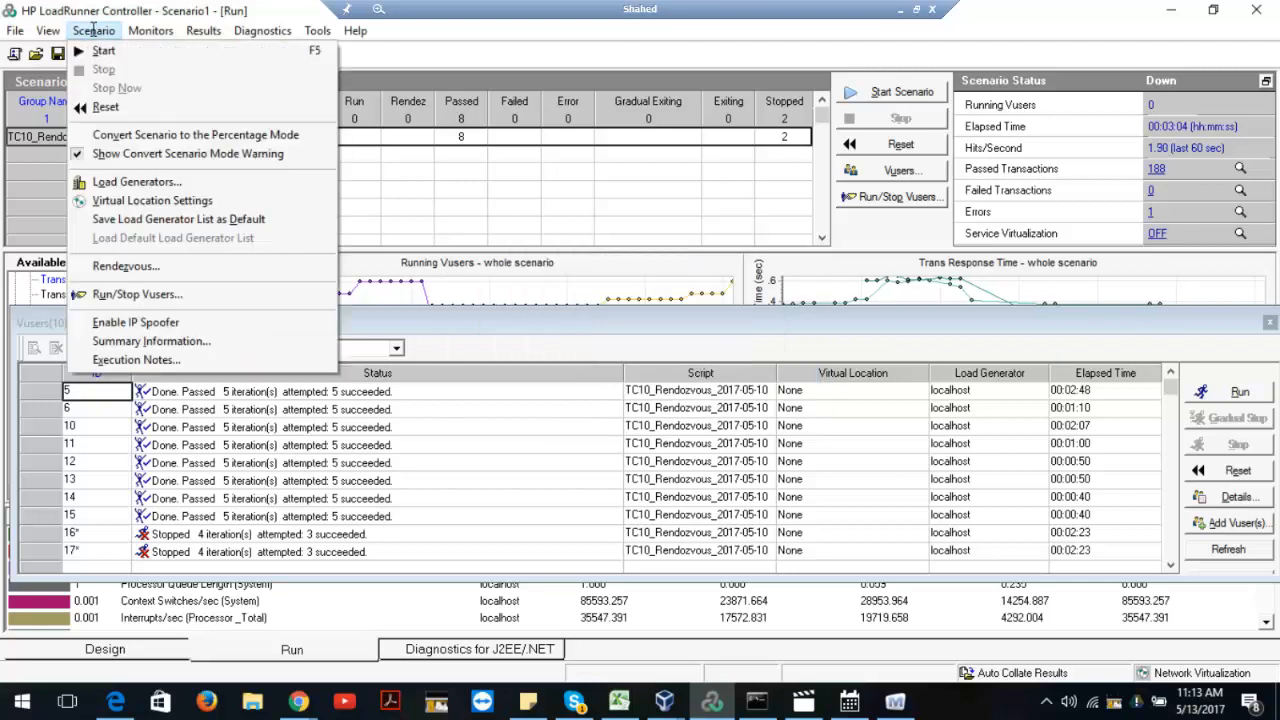
pyautogui.click(128, 266)
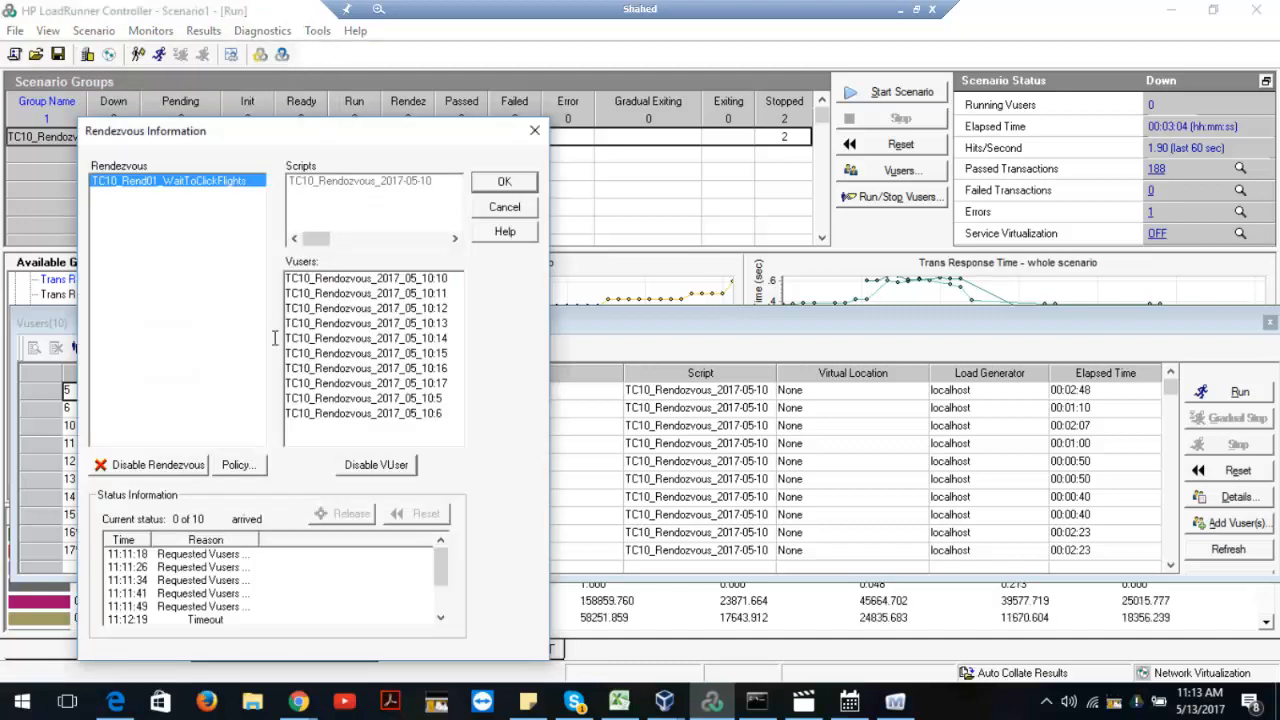
pyautogui.click(241, 466)
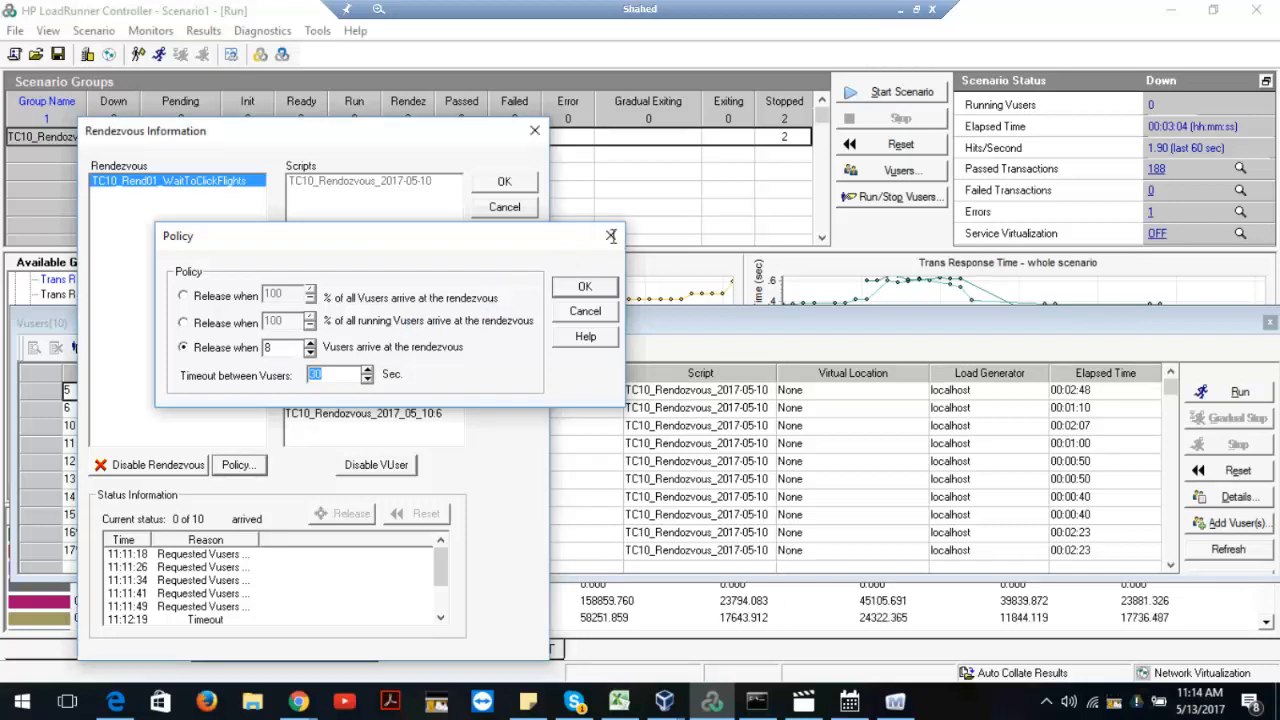
pyautogui.click(611, 236)
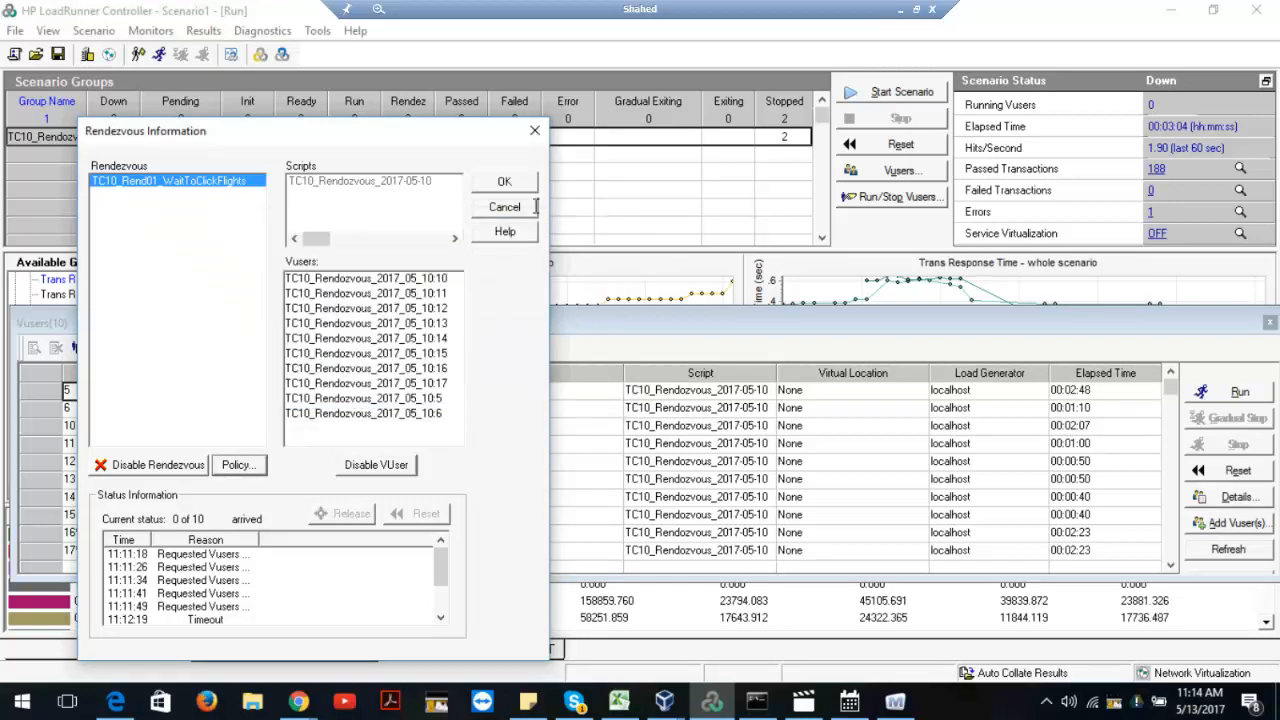
pyautogui.click(534, 132)
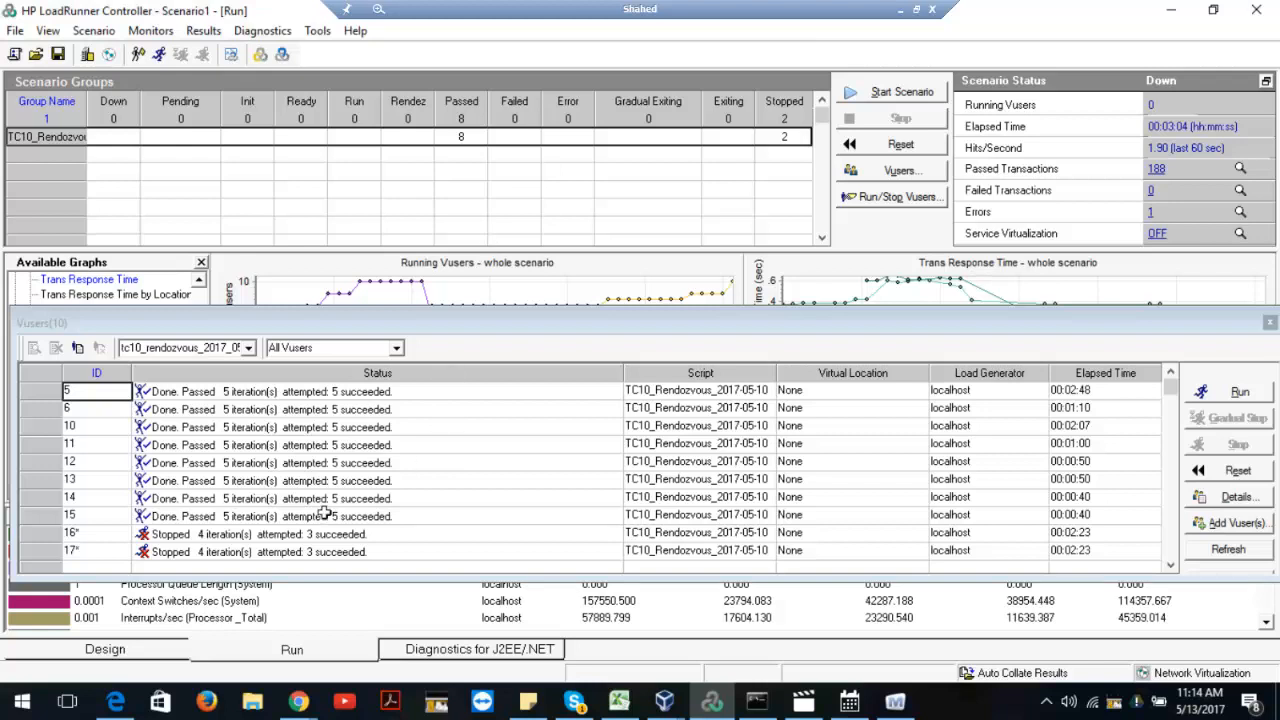
pyautogui.click(236, 604)
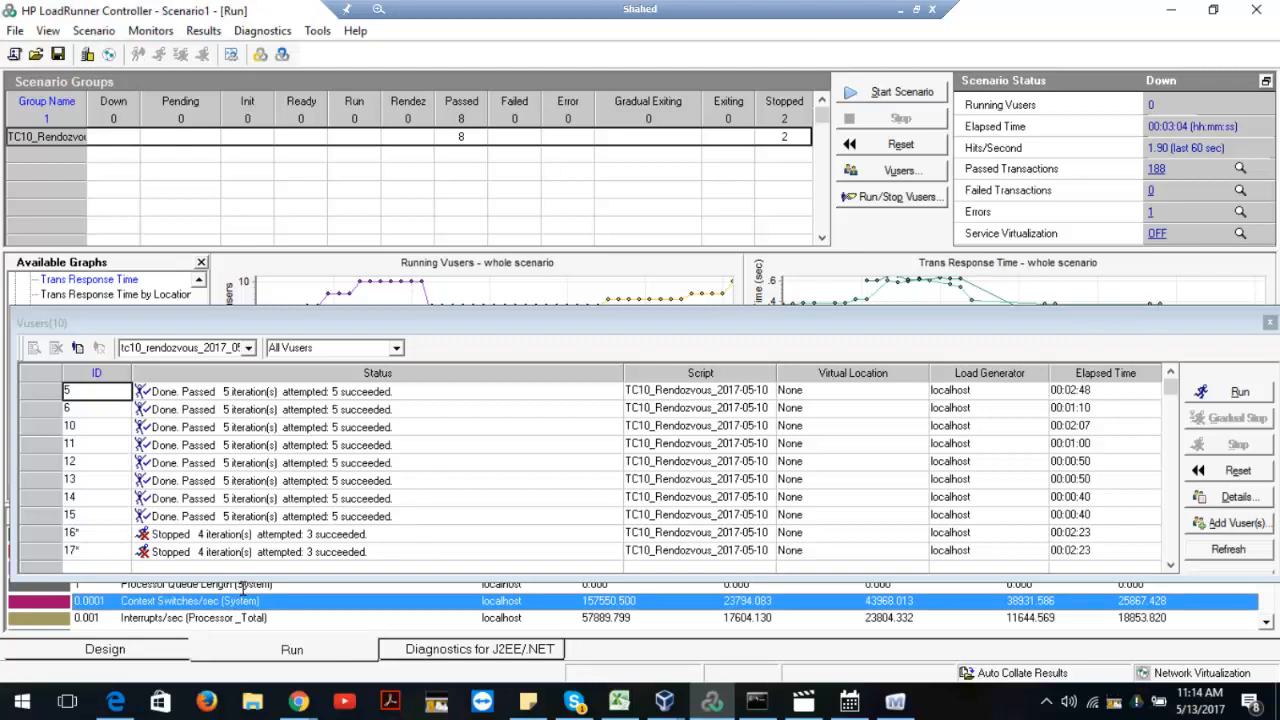
pyautogui.click(242, 588)
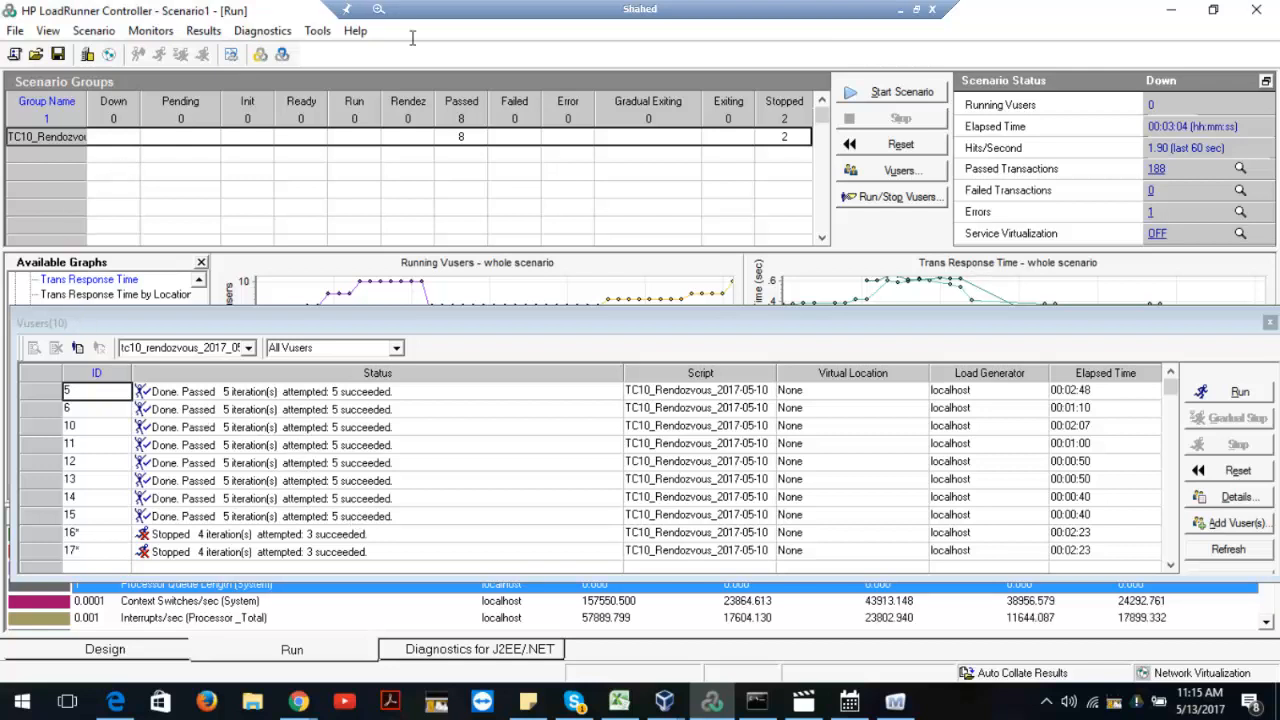
# - Minimize the remote session view and show the Mikogo window with its participant list
pyautogui.click(899, 12)
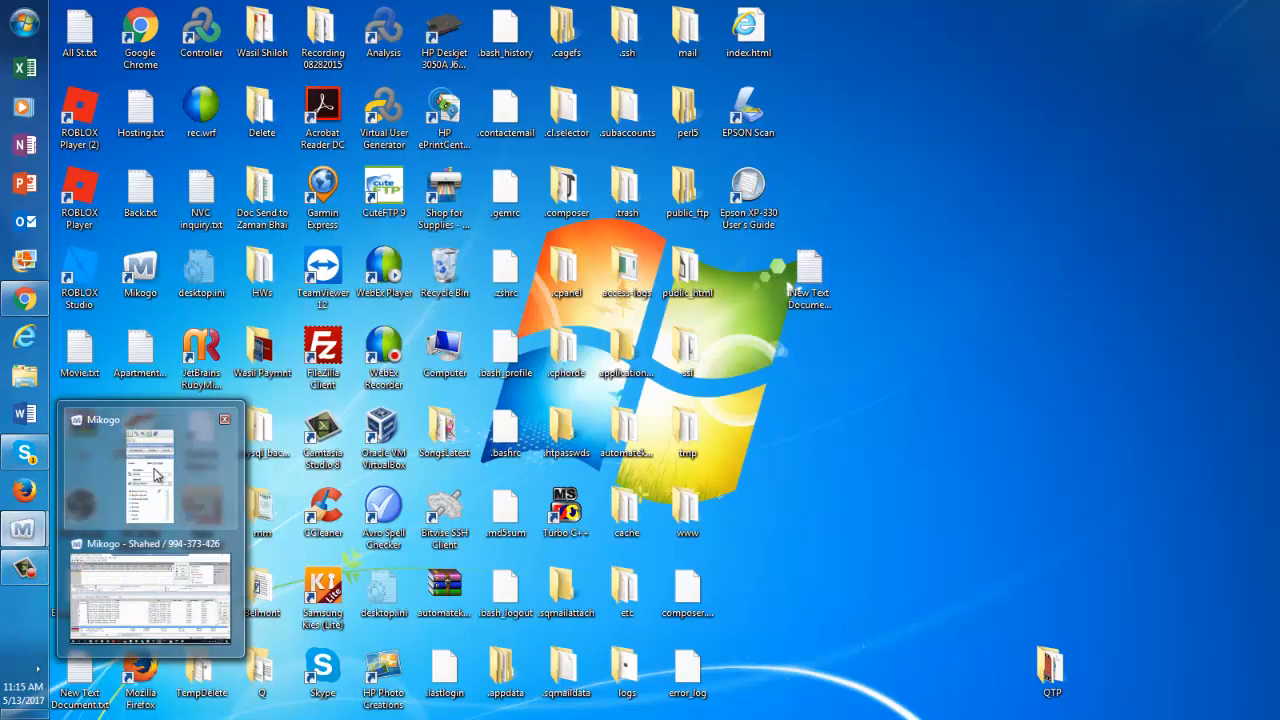
pyautogui.click(83, 496)
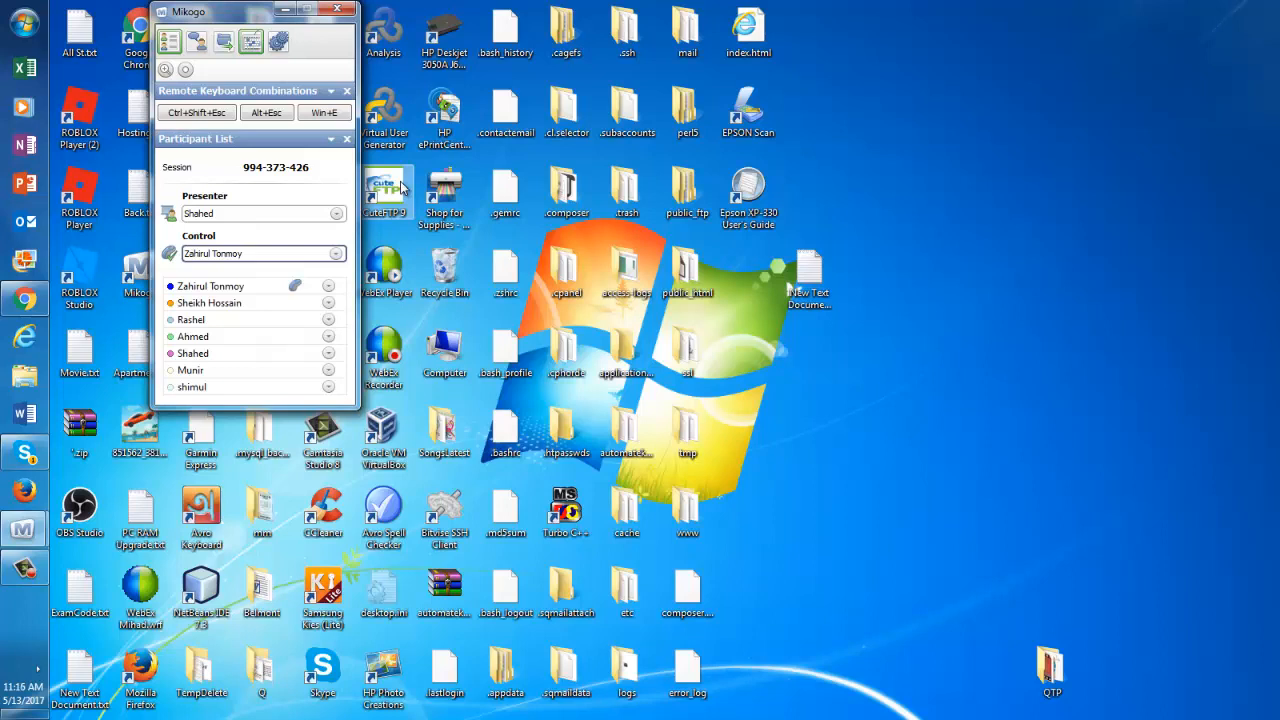
pyautogui.click(24, 568)
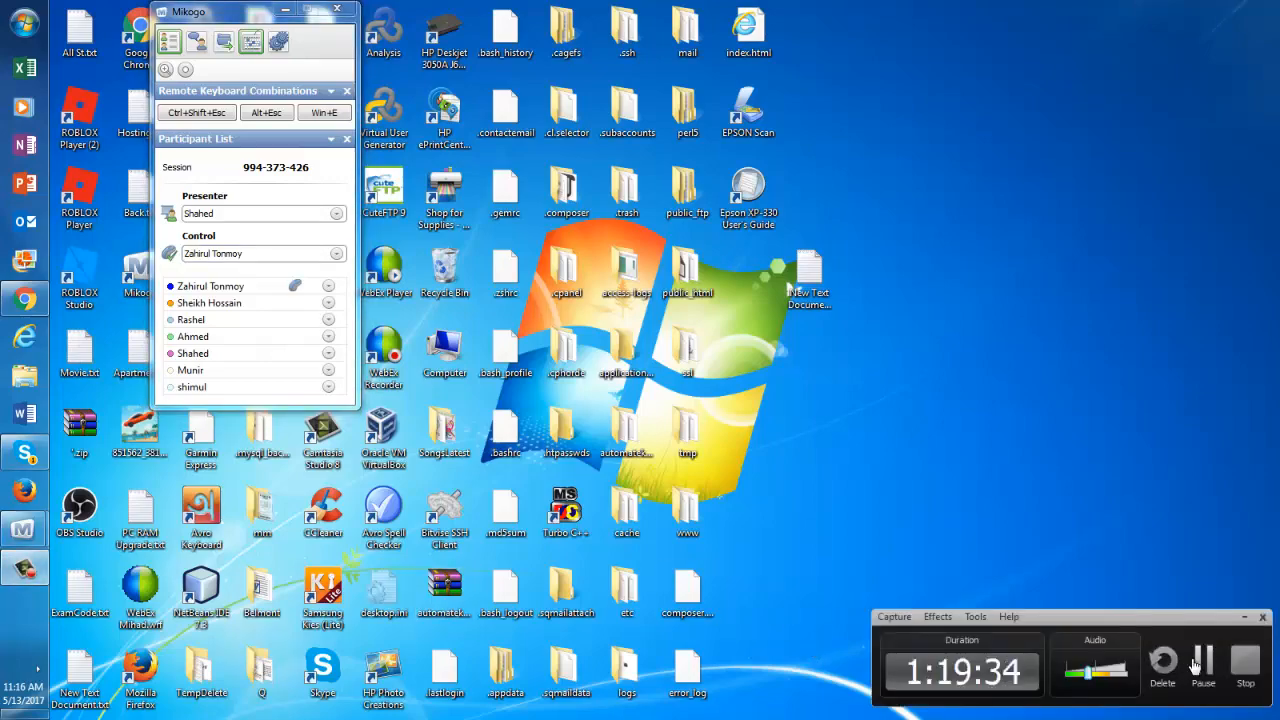
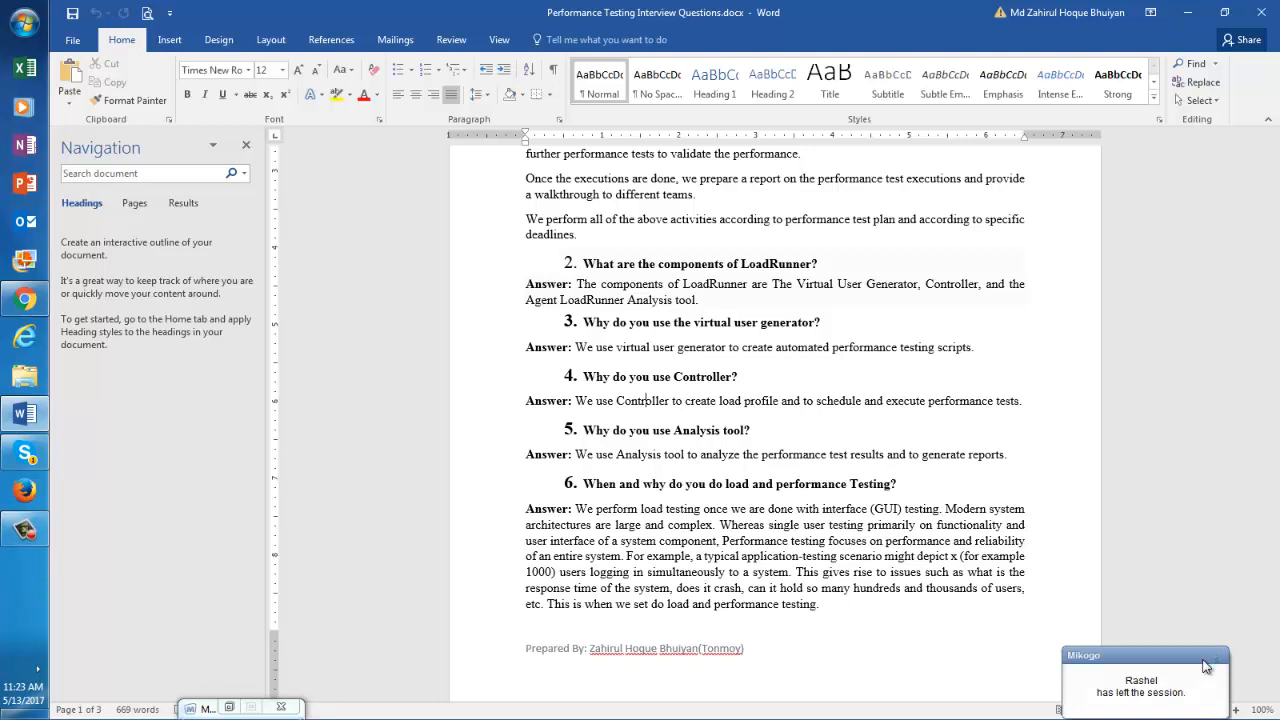
pyautogui.click(1203, 660)
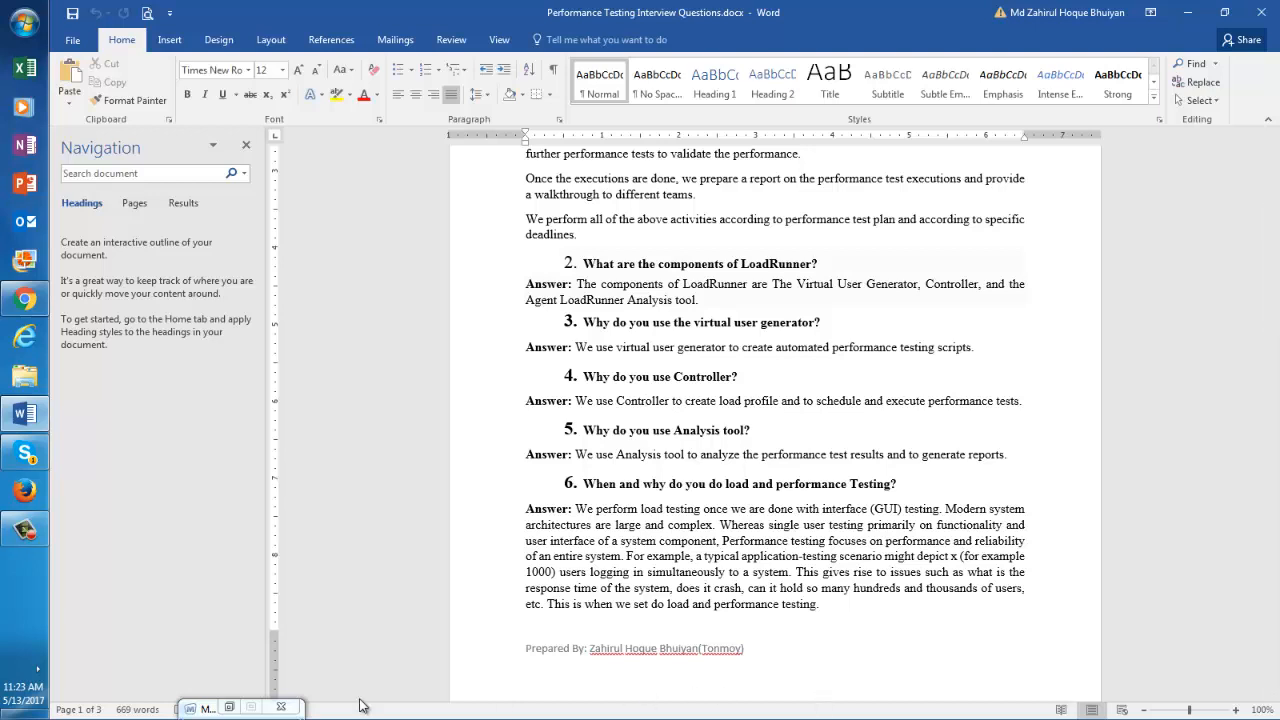
pyautogui.click(230, 708)
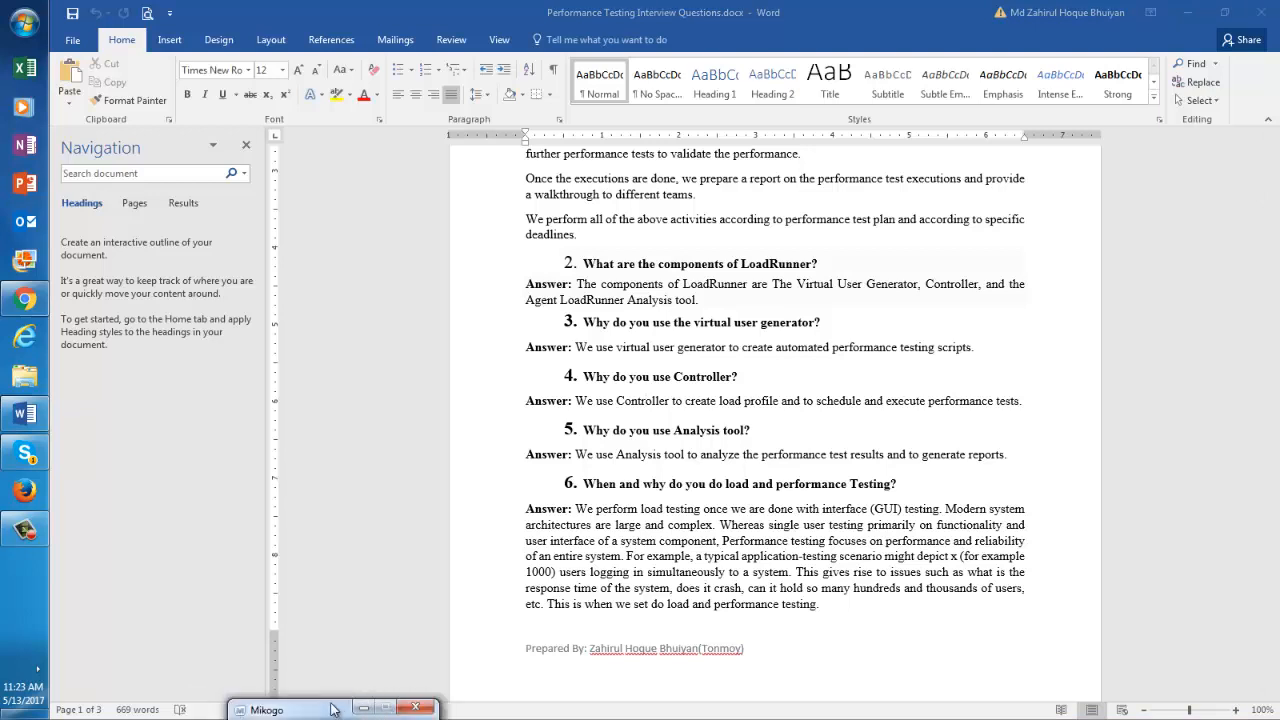
pyautogui.moveTo(333, 708); pyautogui.dragTo(336, 487)
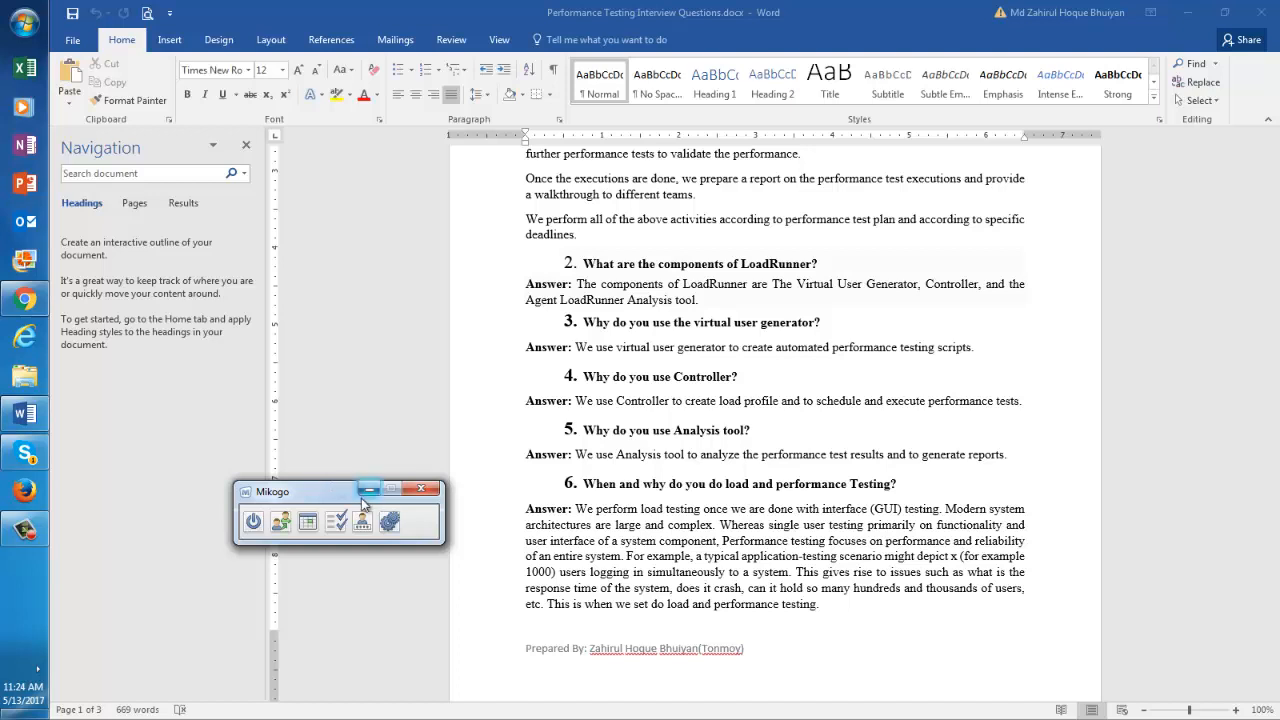
pyautogui.click(361, 494)
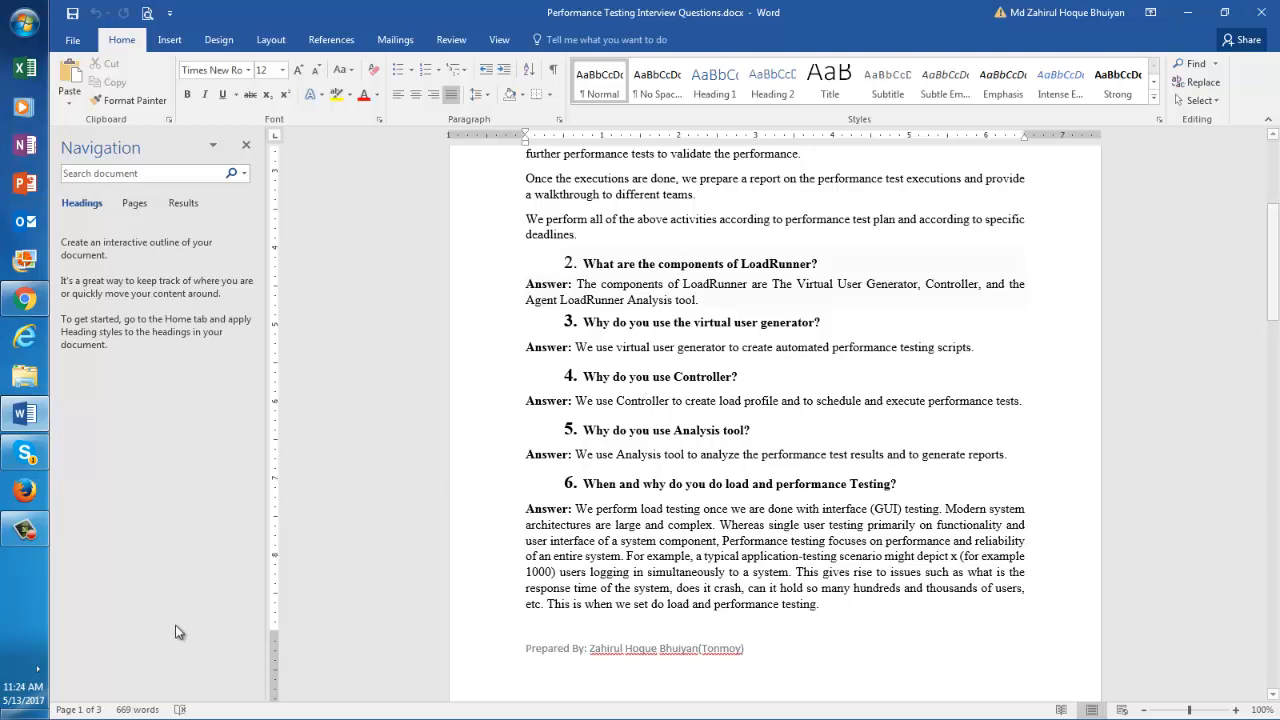
pyautogui.click(31, 538)
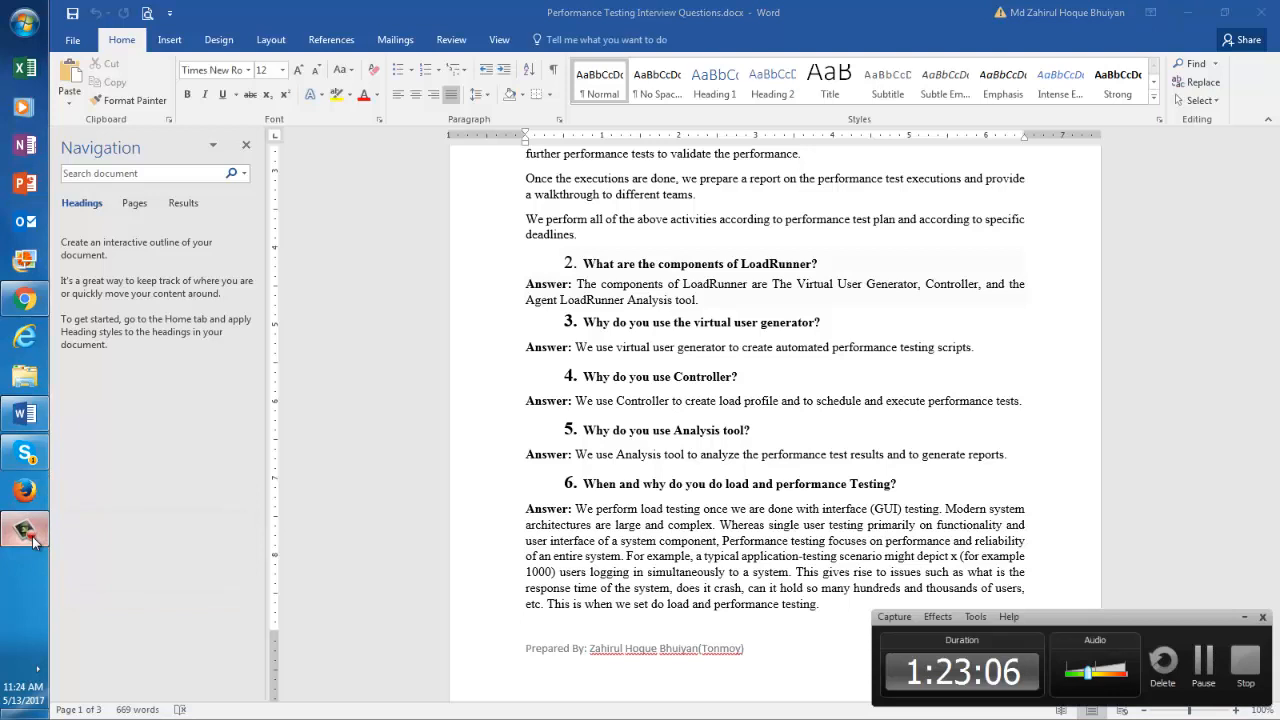